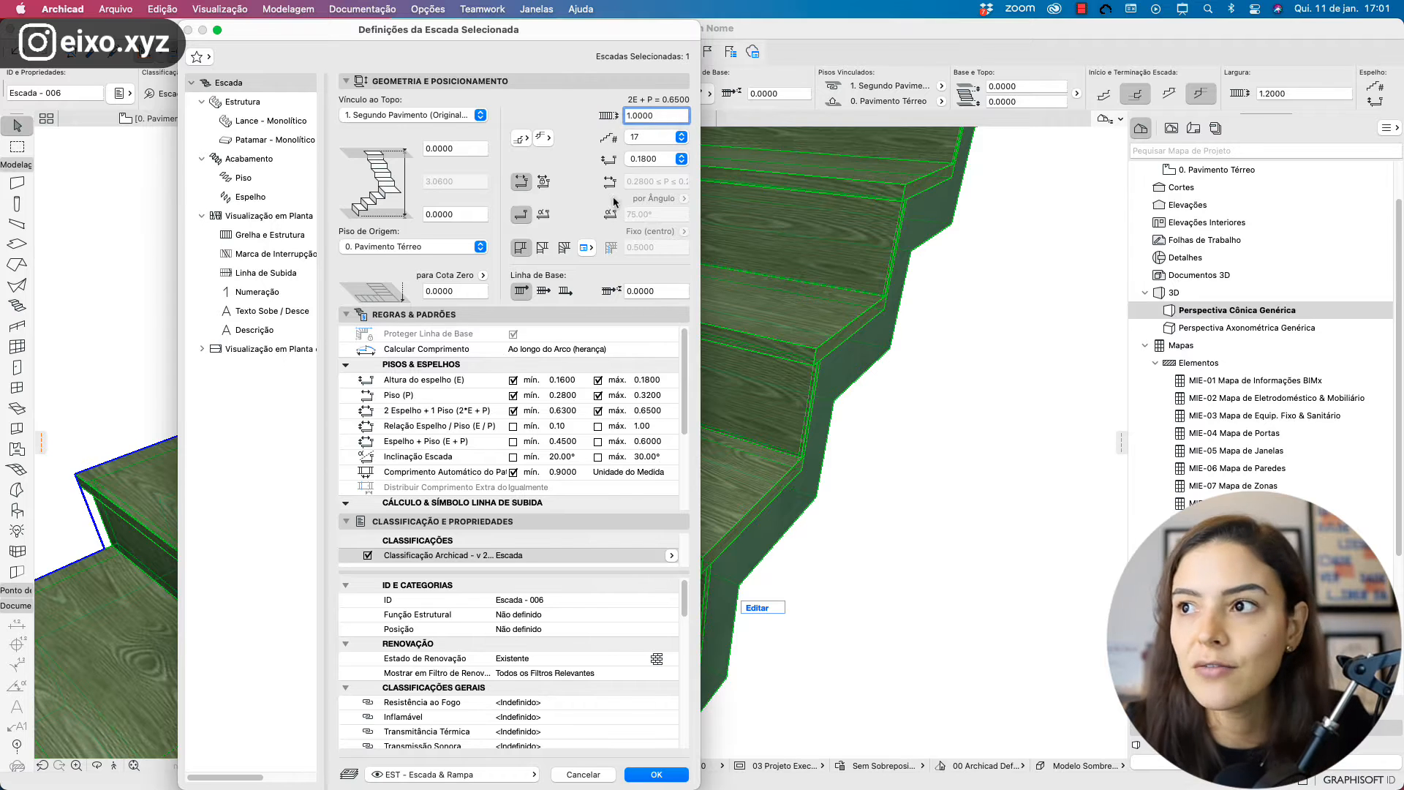
- Set the selected stair to 18 risers and unlock its tread depth to fix it at 0.3000
{"action": "left_click", "coordinate": [681, 133]}
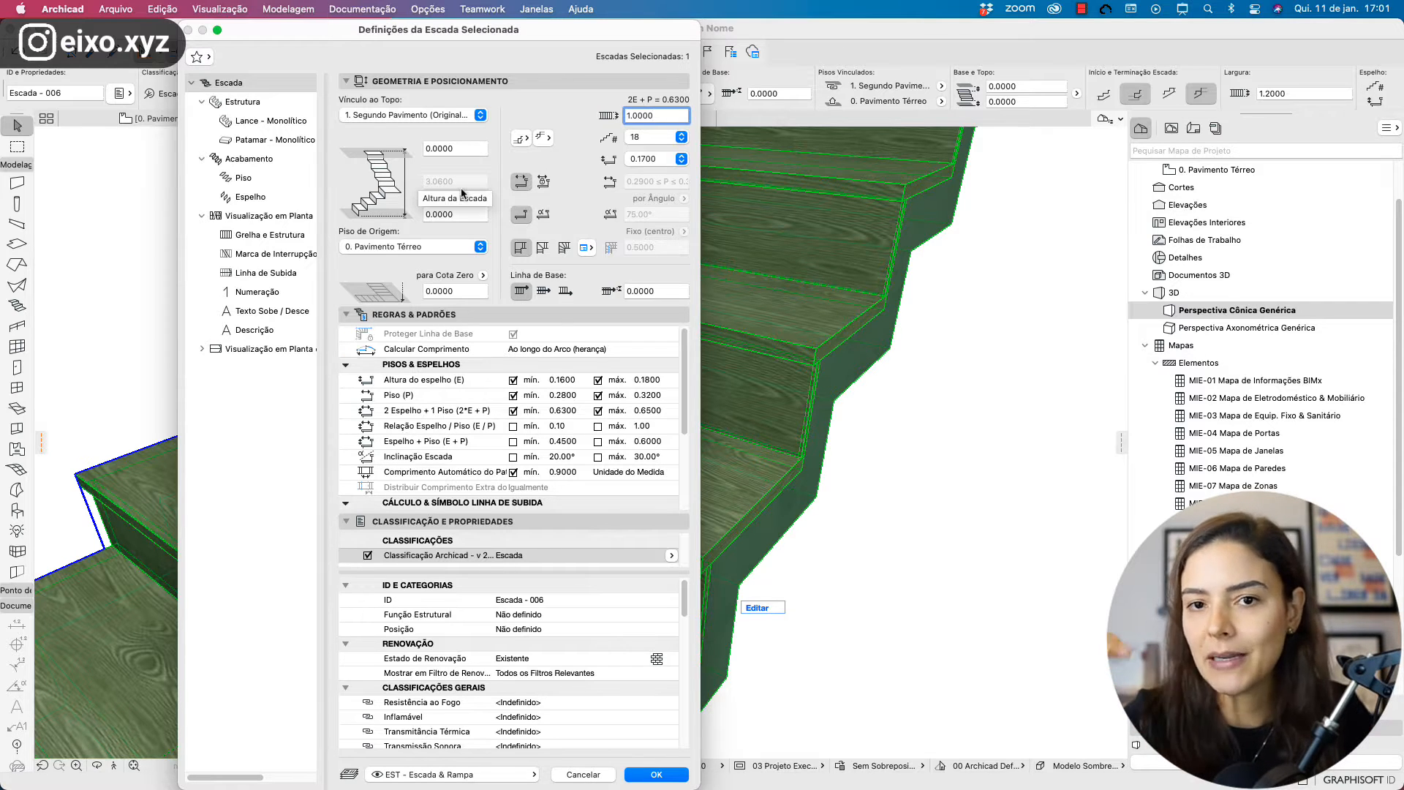
{"action": "left_click", "coordinate": [542, 181]}
{"action": "left_click", "coordinate": [643, 182]}
{"action": "type", "text": "0"}
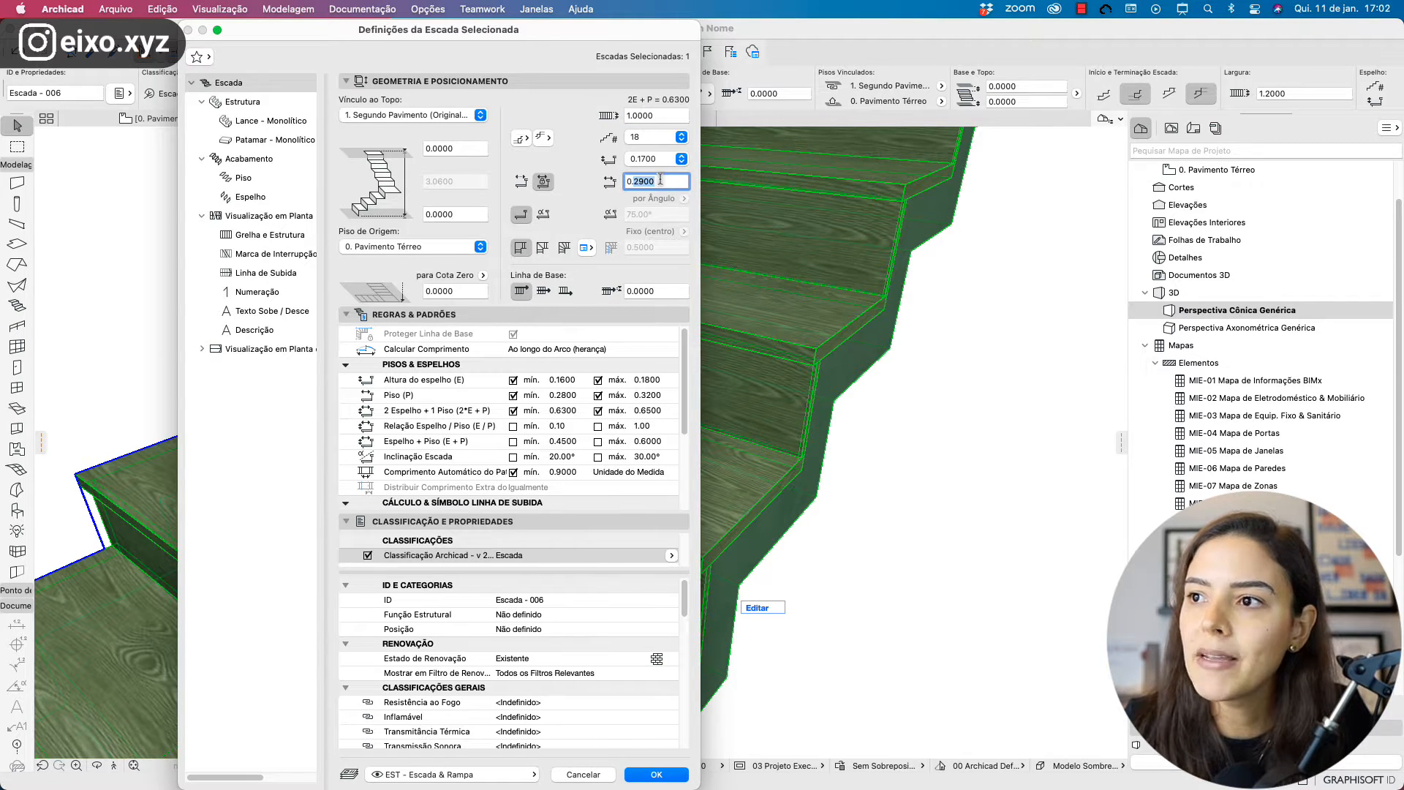
{"action": "type", "text": ".3000"}
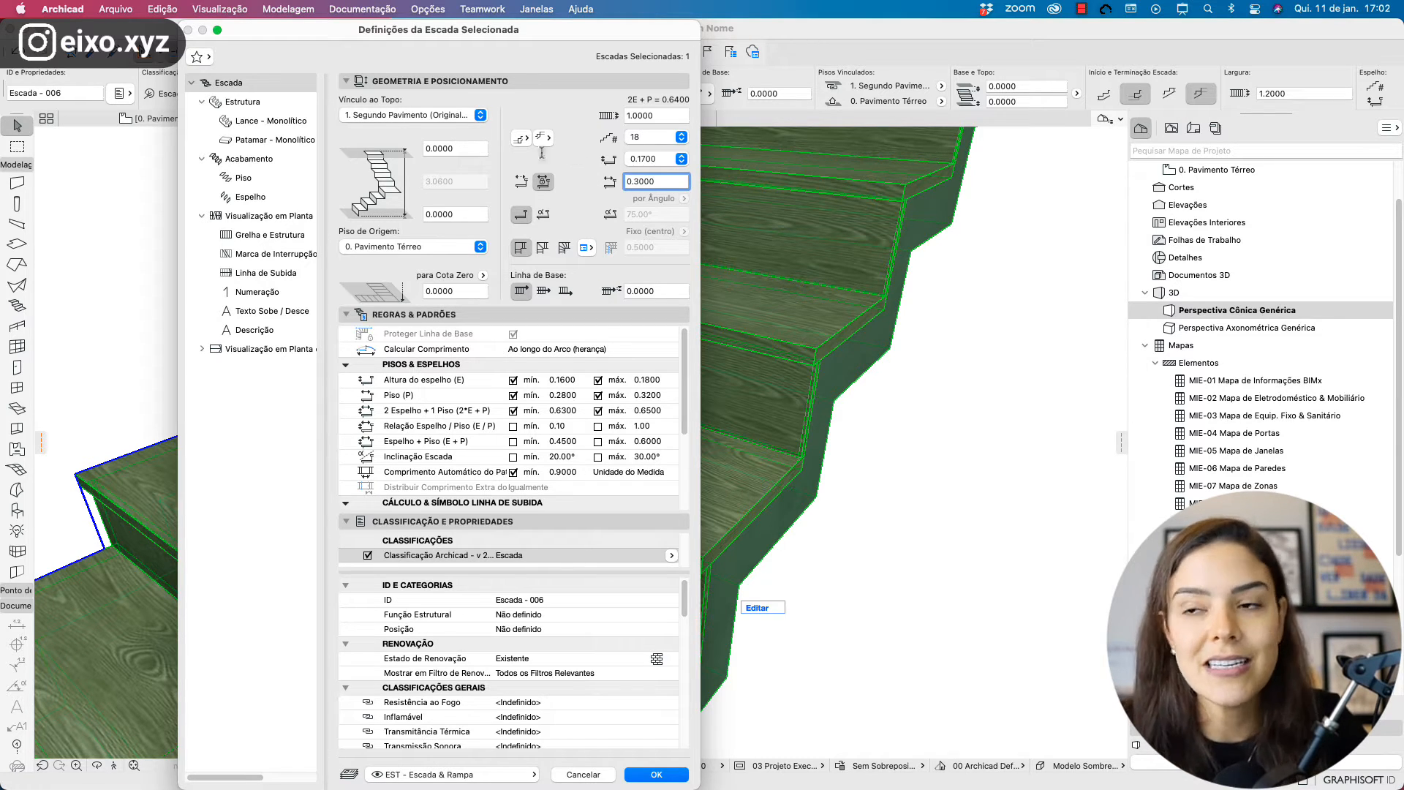
- Set the front overhang of the stair's tread finish (Piso) to 0.0000
{"action": "left_click", "coordinate": [247, 180]}
{"action": "left_click", "coordinate": [402, 230]}
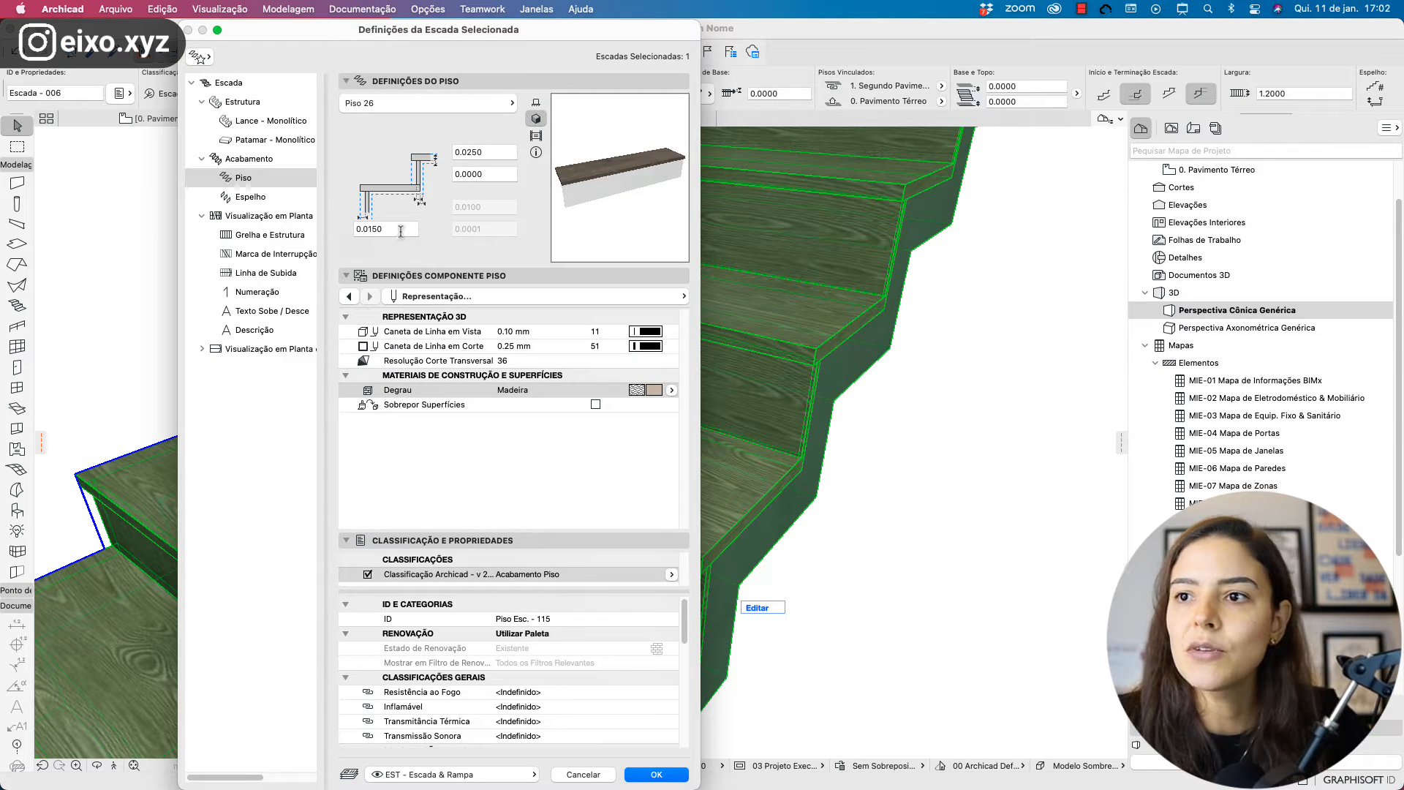
{"action": "type", "text": "0.0000"}
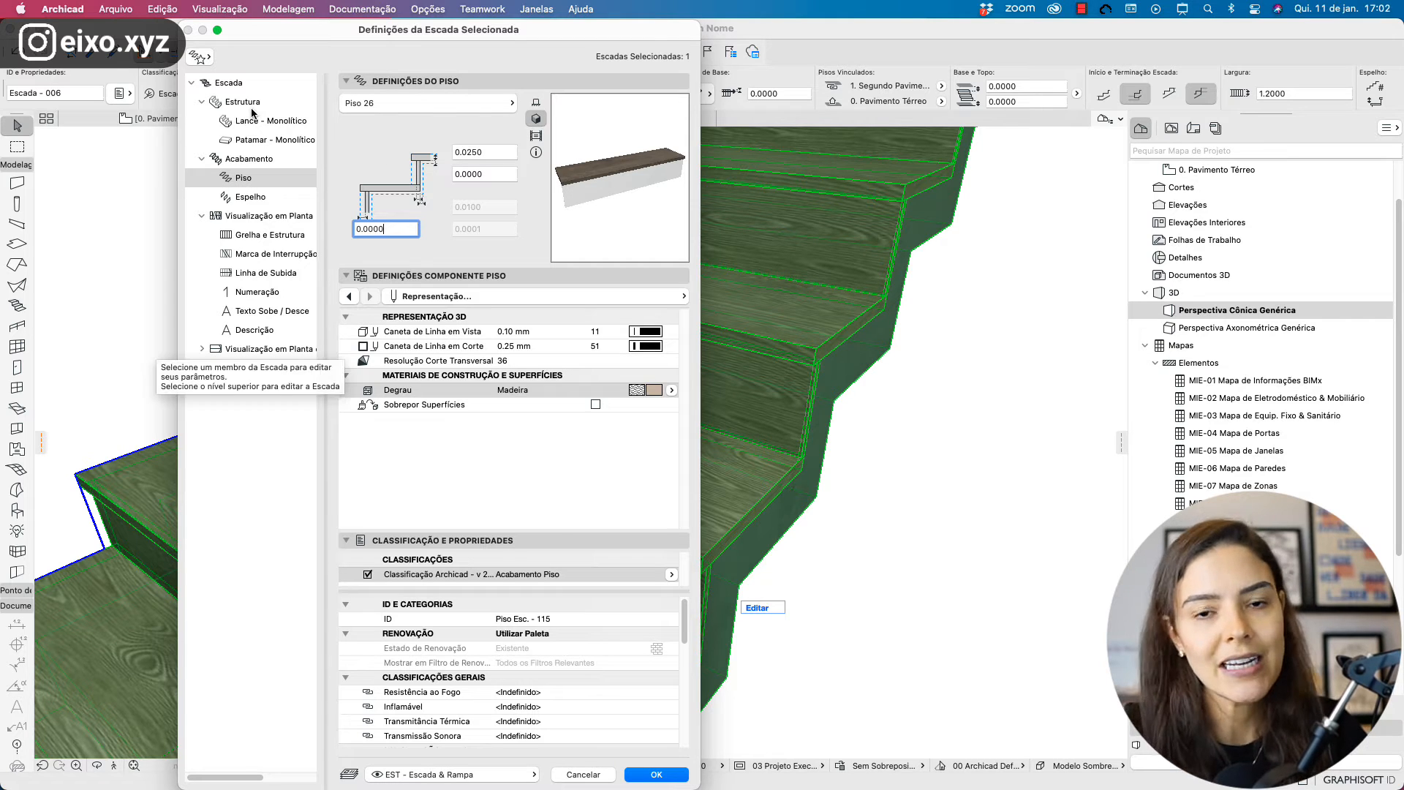
- Examine the stair's general, structure and finish settings, including the Piso, Espelho and Piso e Espelho finish options
{"action": "left_click", "coordinate": [247, 85]}
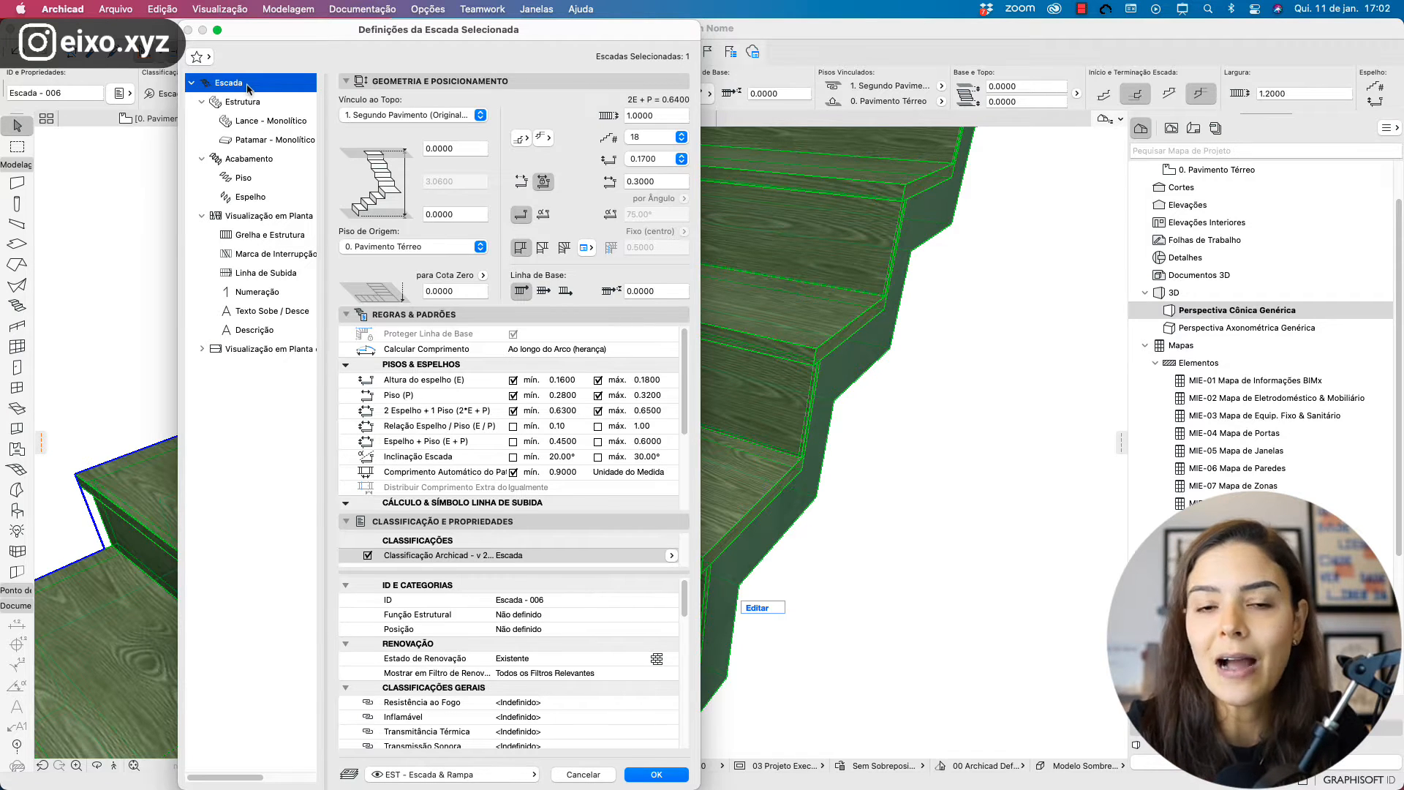
{"action": "left_click", "coordinate": [252, 102]}
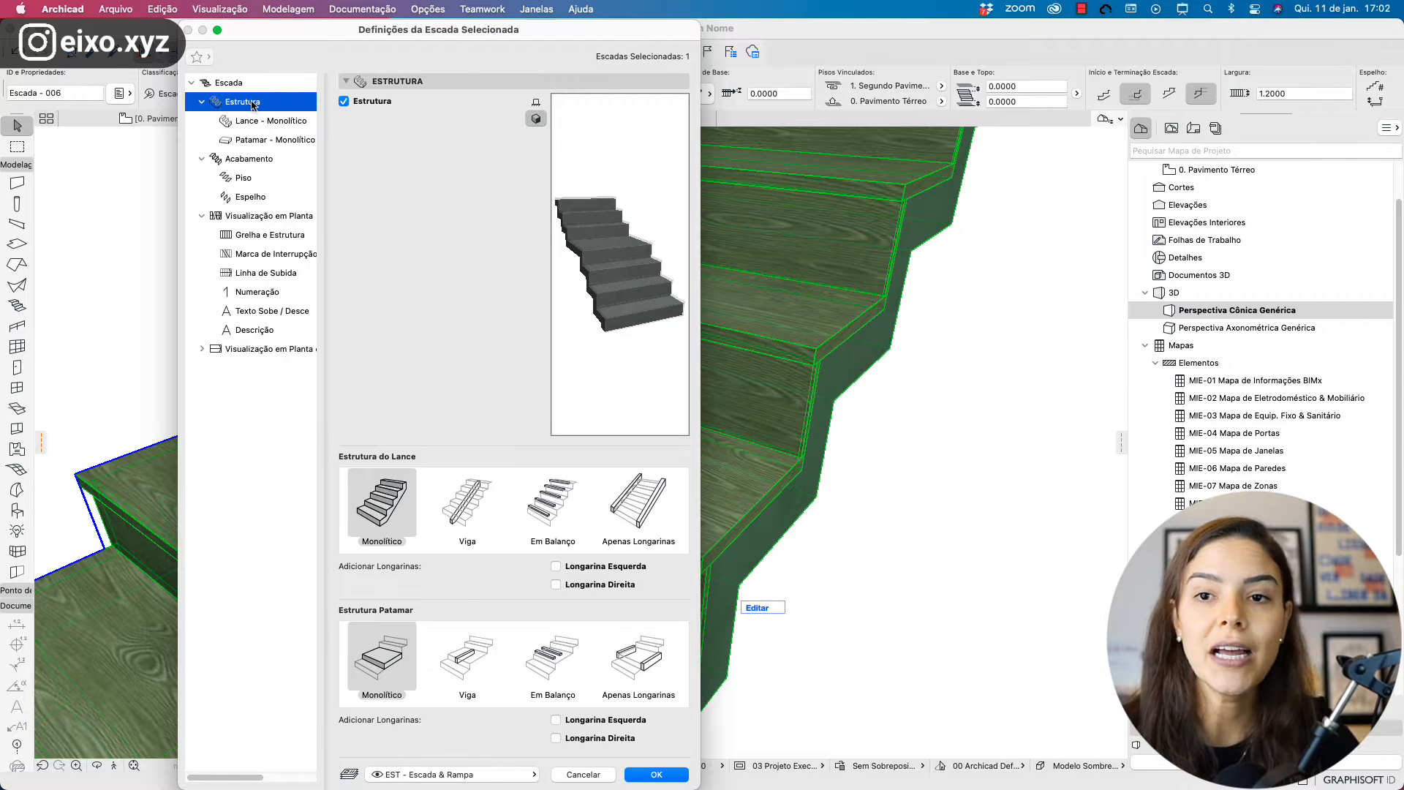
{"action": "left_click", "coordinate": [240, 161]}
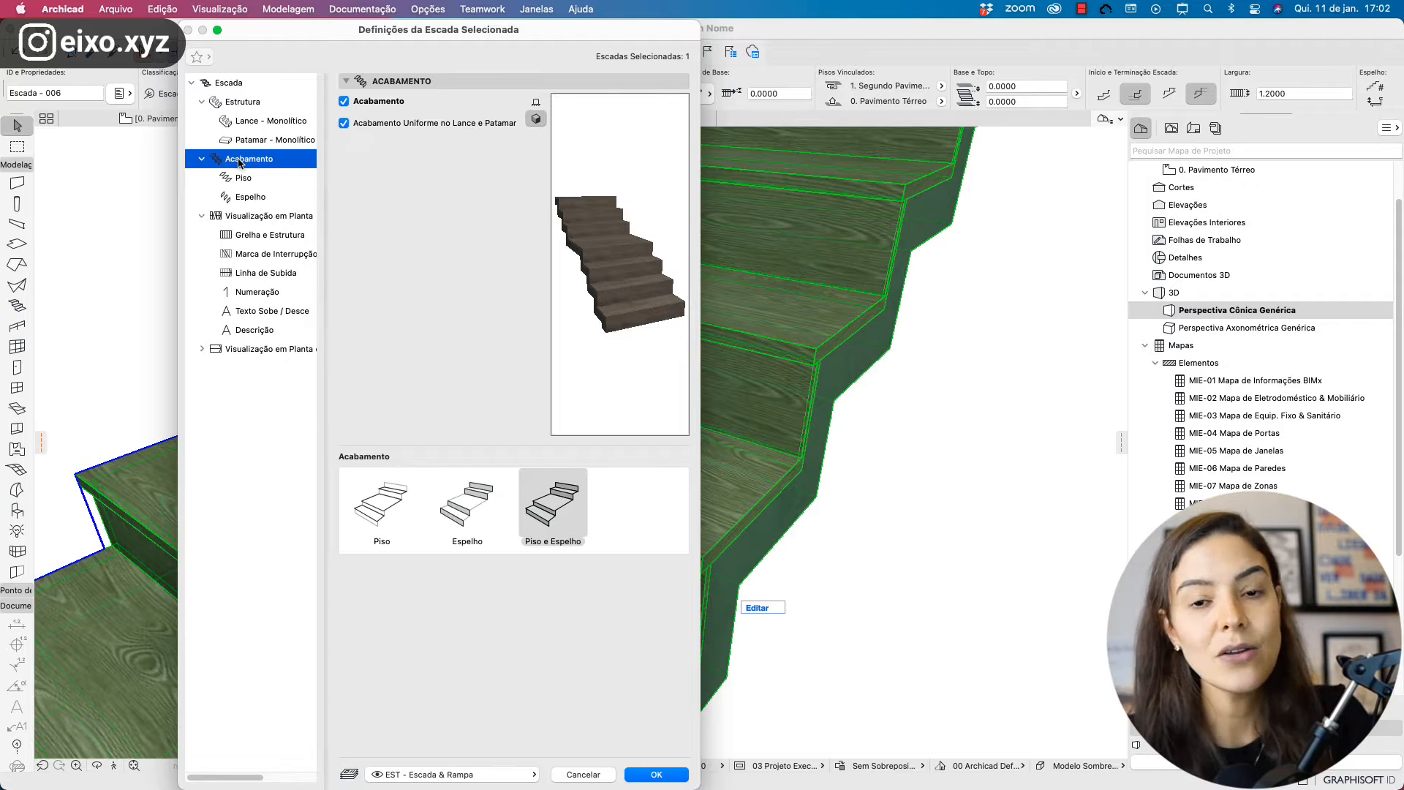
{"action": "left_click", "coordinate": [244, 180]}
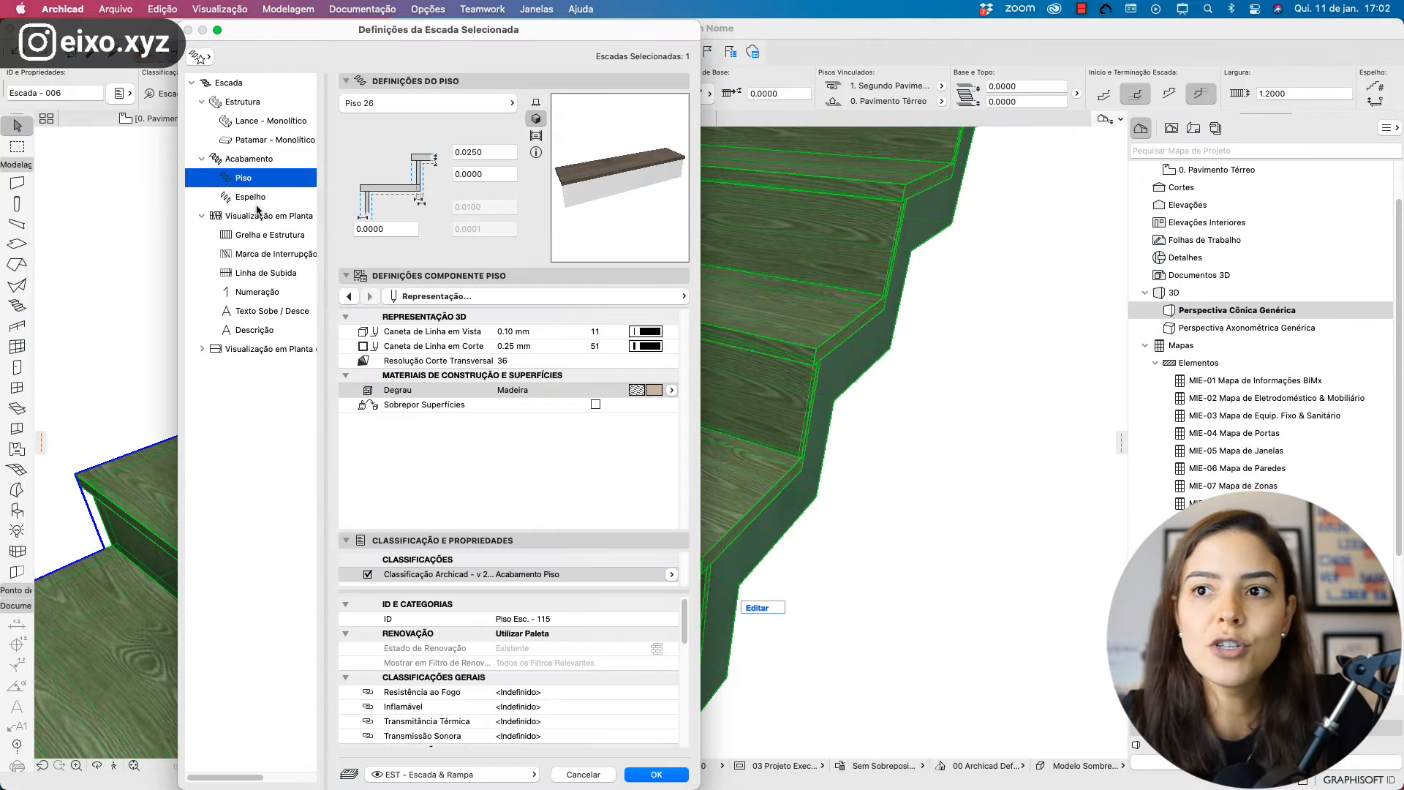
{"action": "left_click", "coordinate": [260, 203]}
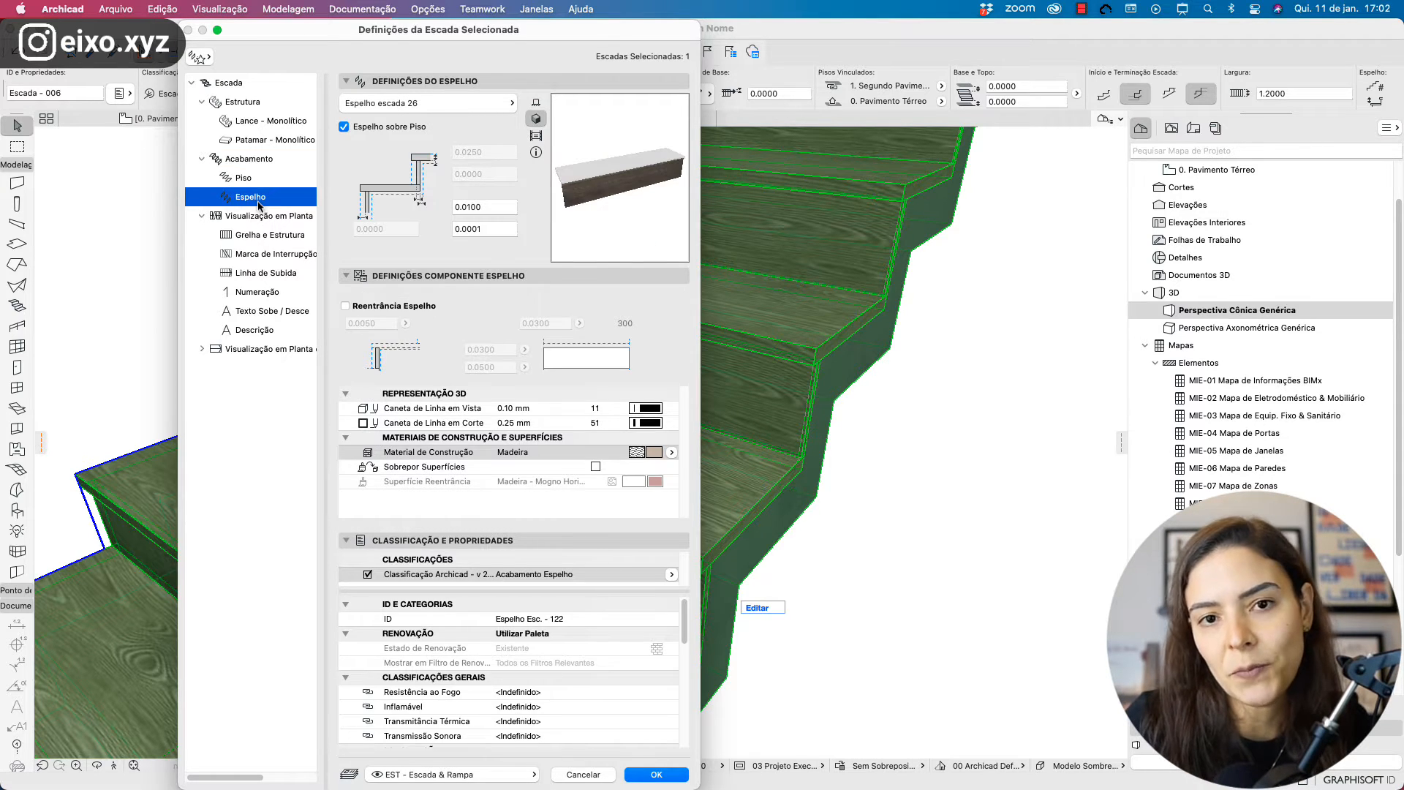
{"action": "left_click", "coordinate": [261, 162]}
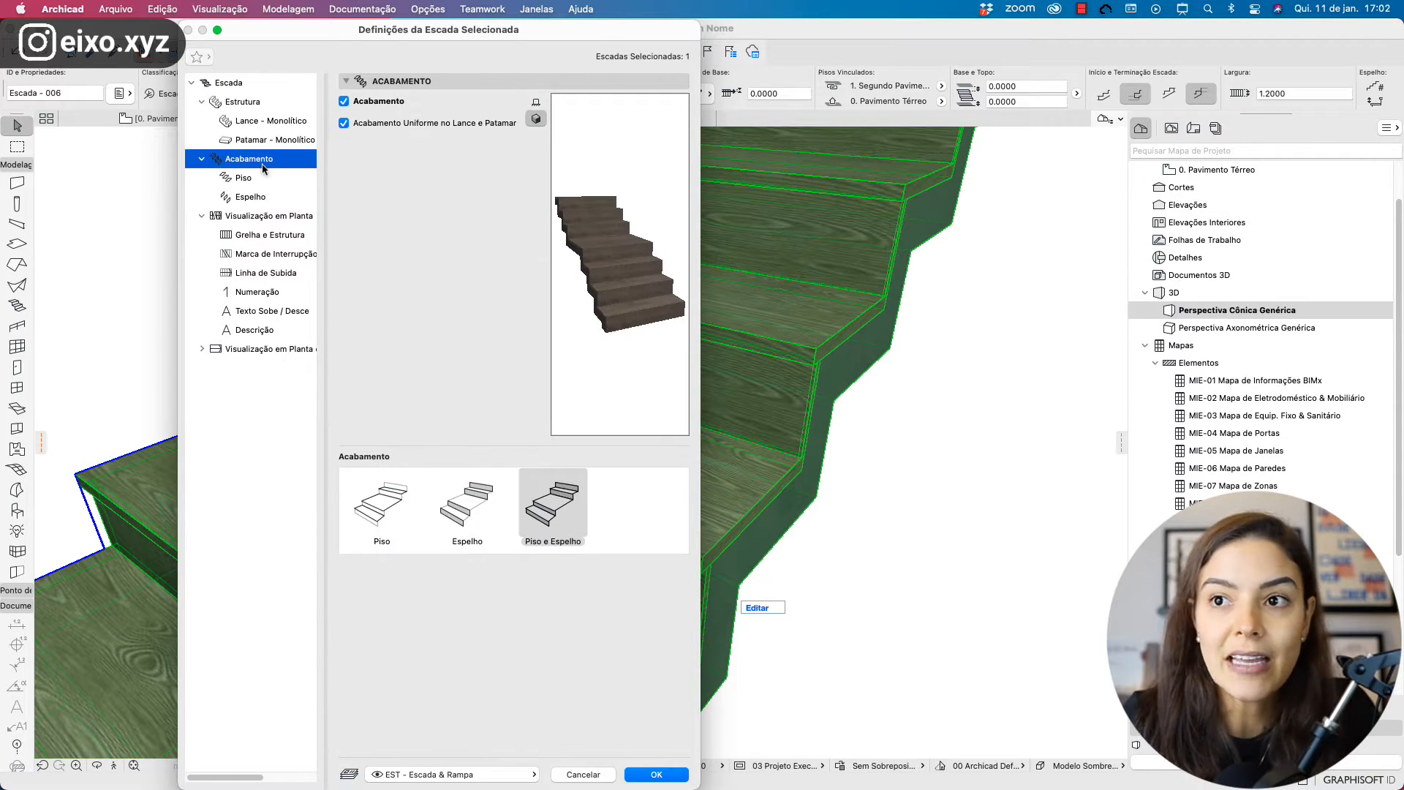
{"action": "left_click", "coordinate": [388, 518]}
{"action": "left_click", "coordinate": [486, 516]}
{"action": "left_click", "coordinate": [573, 524]}
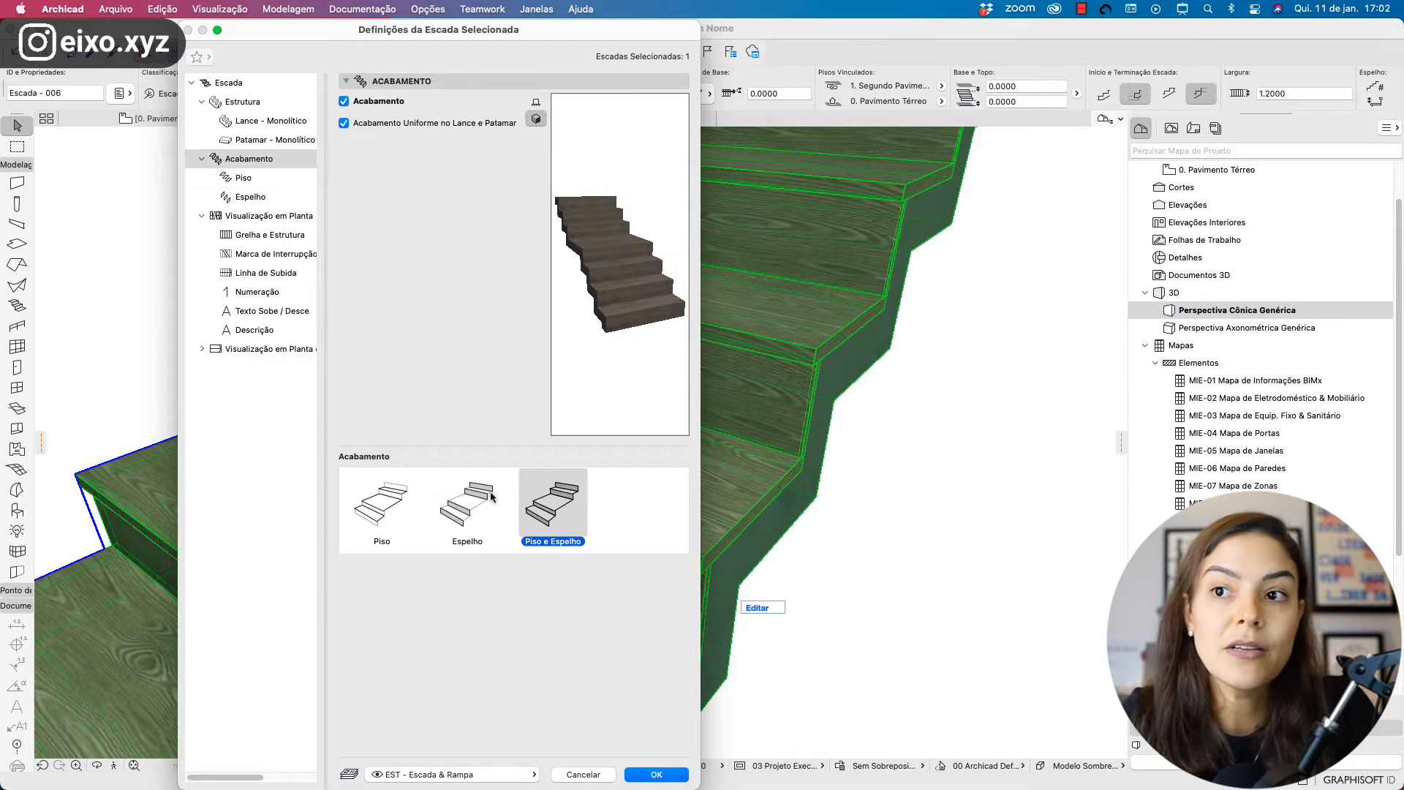
- Compare the stair's Piso and Espelho finish settings and accept the stair definitions
{"action": "left_click", "coordinate": [243, 177]}
{"action": "key", "text": "Down"}
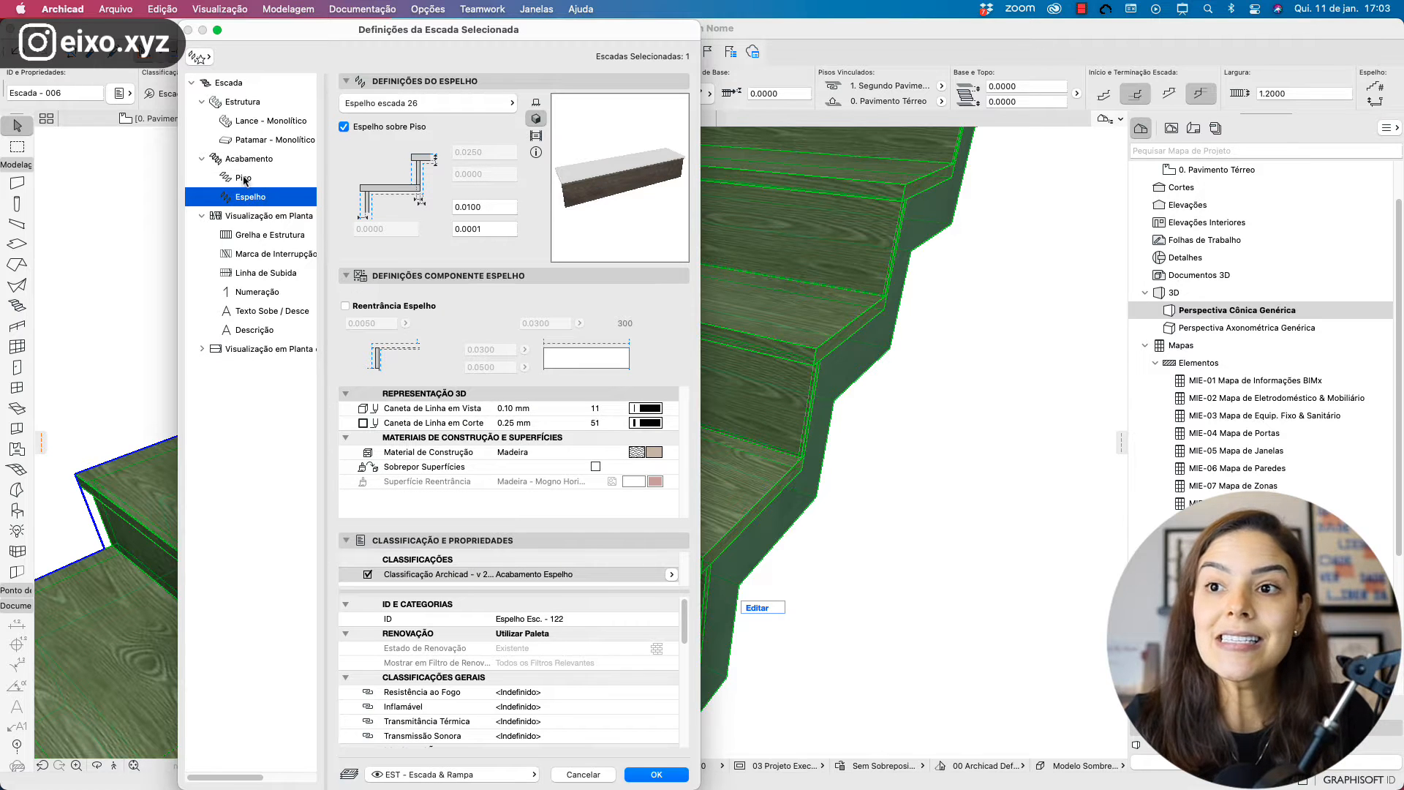
{"action": "left_click", "coordinate": [243, 177]}
{"action": "left_click", "coordinate": [248, 198]}
{"action": "left_click", "coordinate": [245, 181]}
{"action": "left_click", "coordinate": [247, 198]}
{"action": "left_click", "coordinate": [245, 181]}
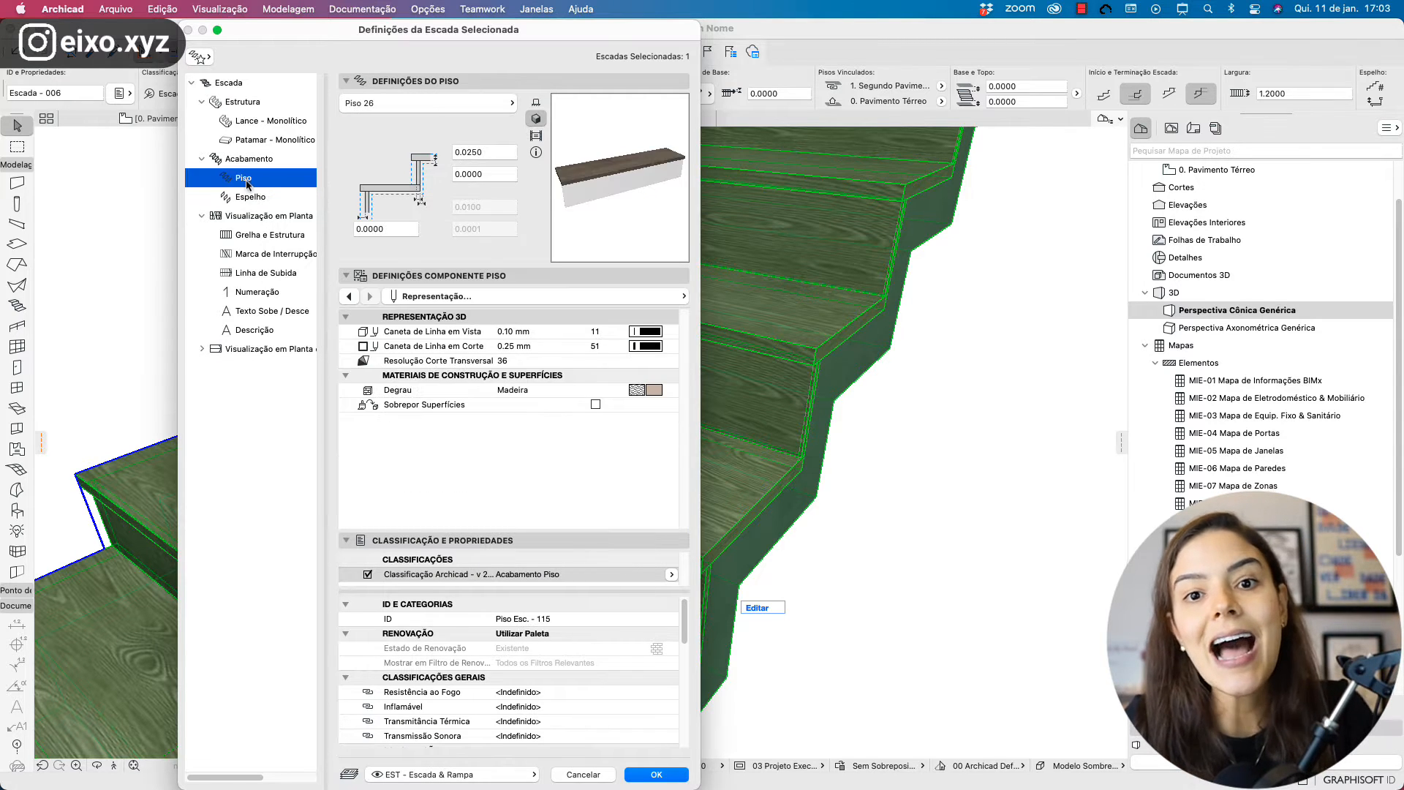
{"action": "left_click", "coordinate": [249, 199]}
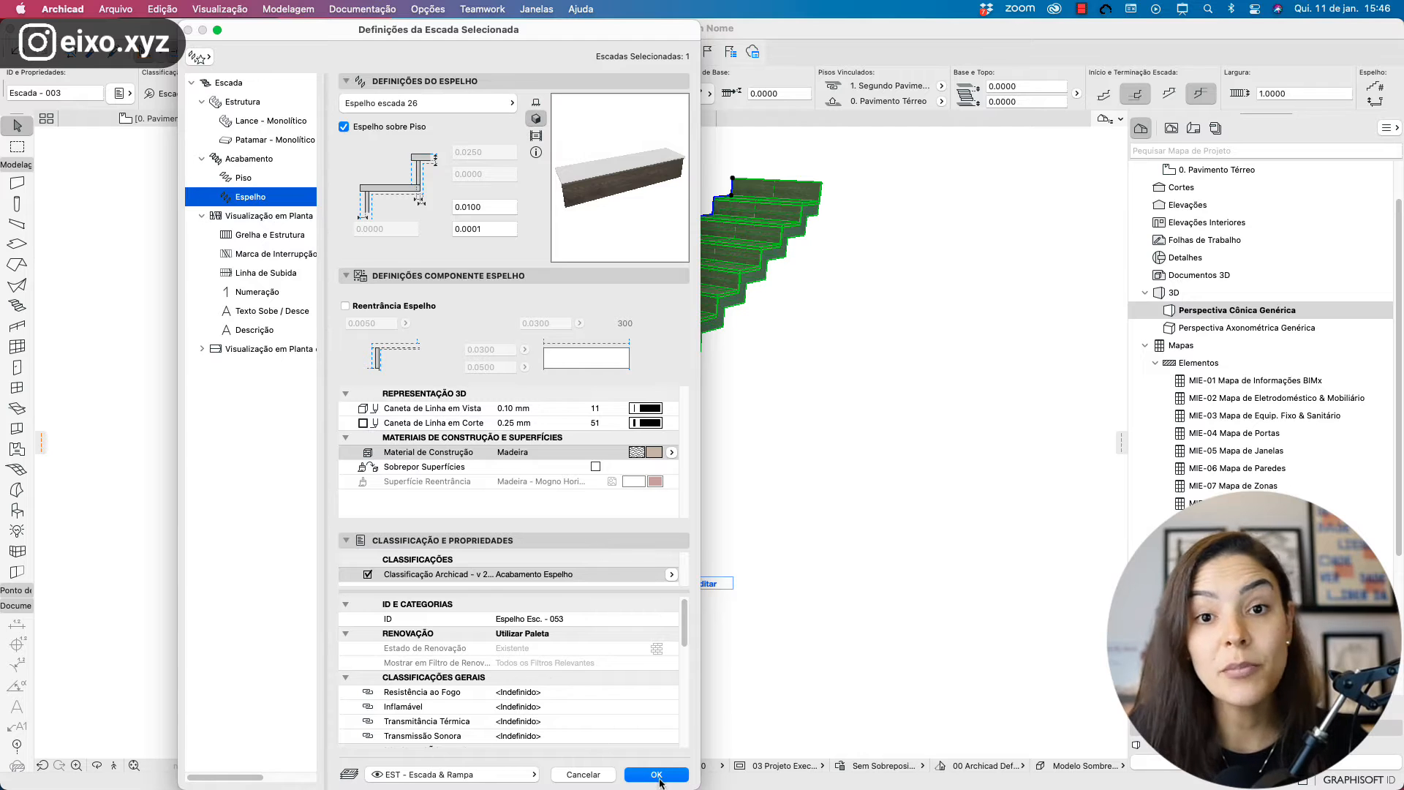
{"action": "left_click", "coordinate": [658, 777]}
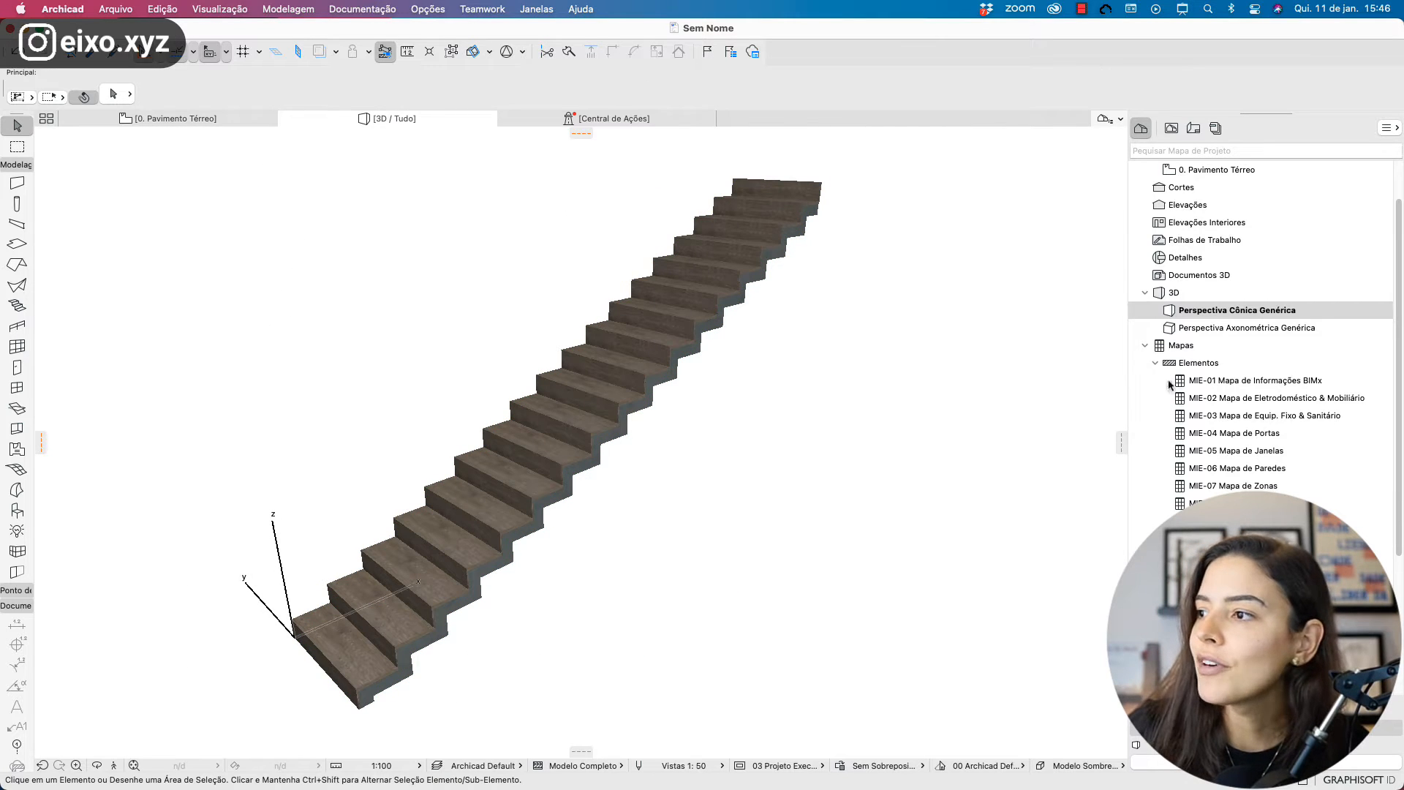
- Create a new Elementos schedule scheme with ID MIE-12 and the name Acabamentos Escada
{"action": "left_click", "coordinate": [1208, 363]}
{"action": "right_click", "coordinate": [1211, 367]}
{"action": "left_click", "coordinate": [1185, 370]}
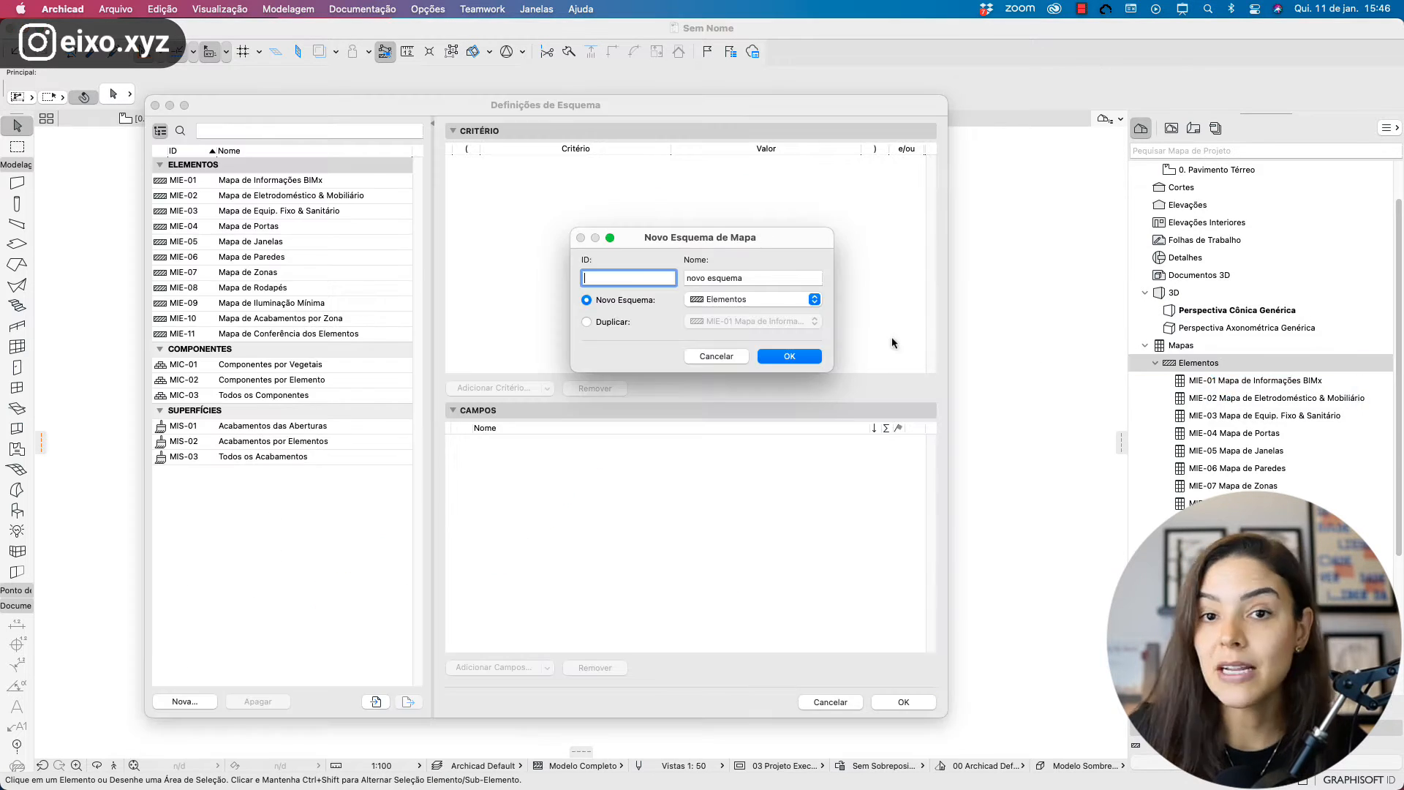
{"action": "type", "text": "MIE-12"}
{"action": "key", "text": "Tab"}
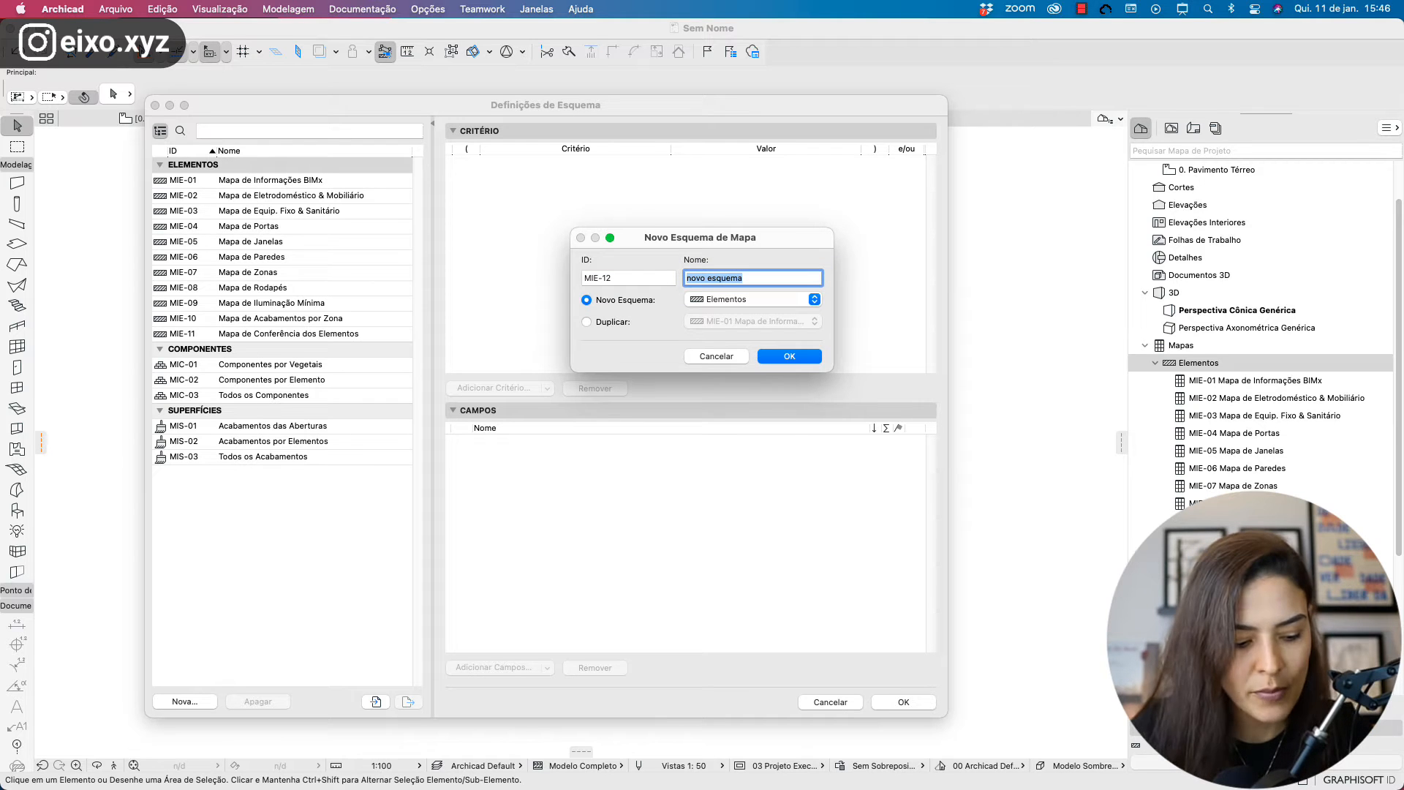
{"action": "type", "text": "Acabamento"}
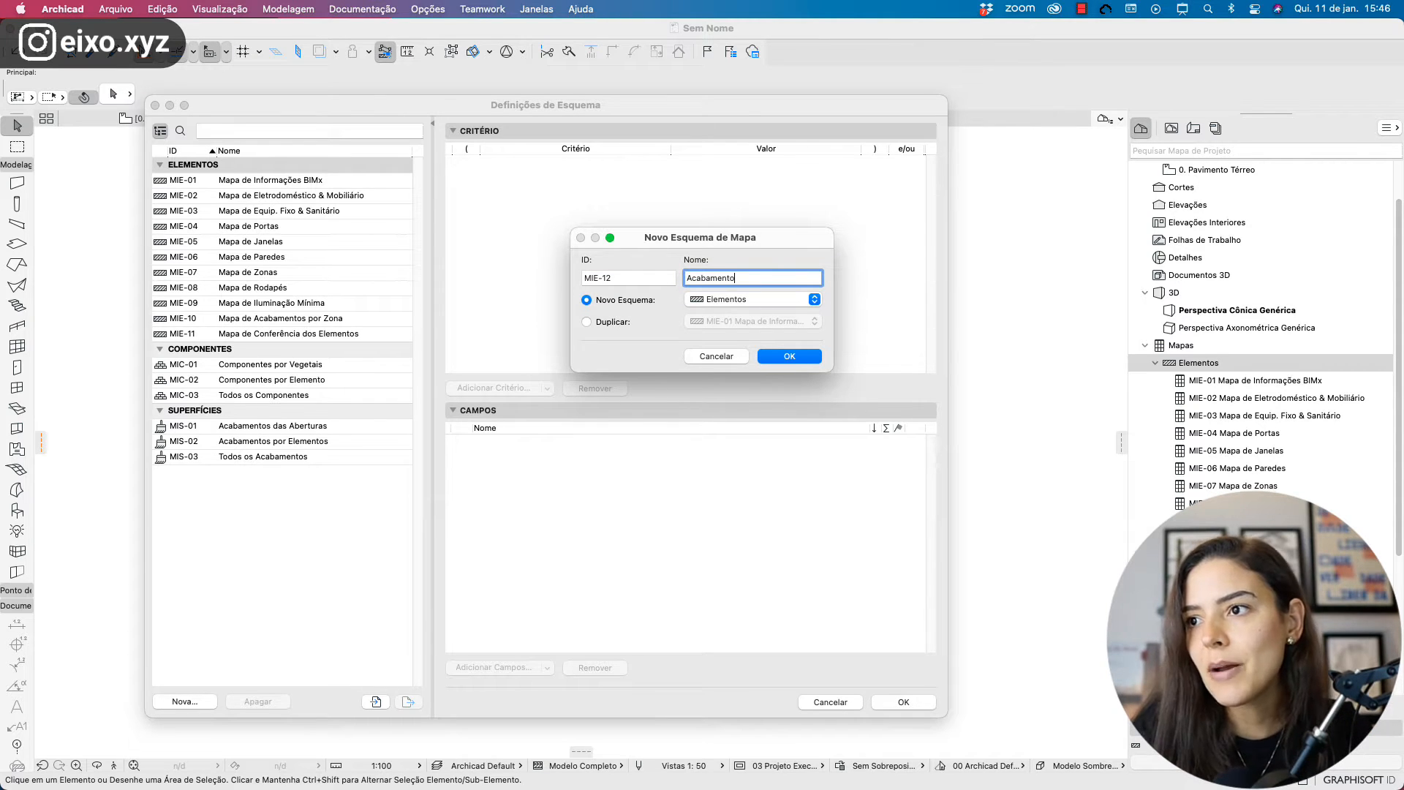
{"action": "type", "text": "s Escada"}
{"action": "key", "text": "Return"}
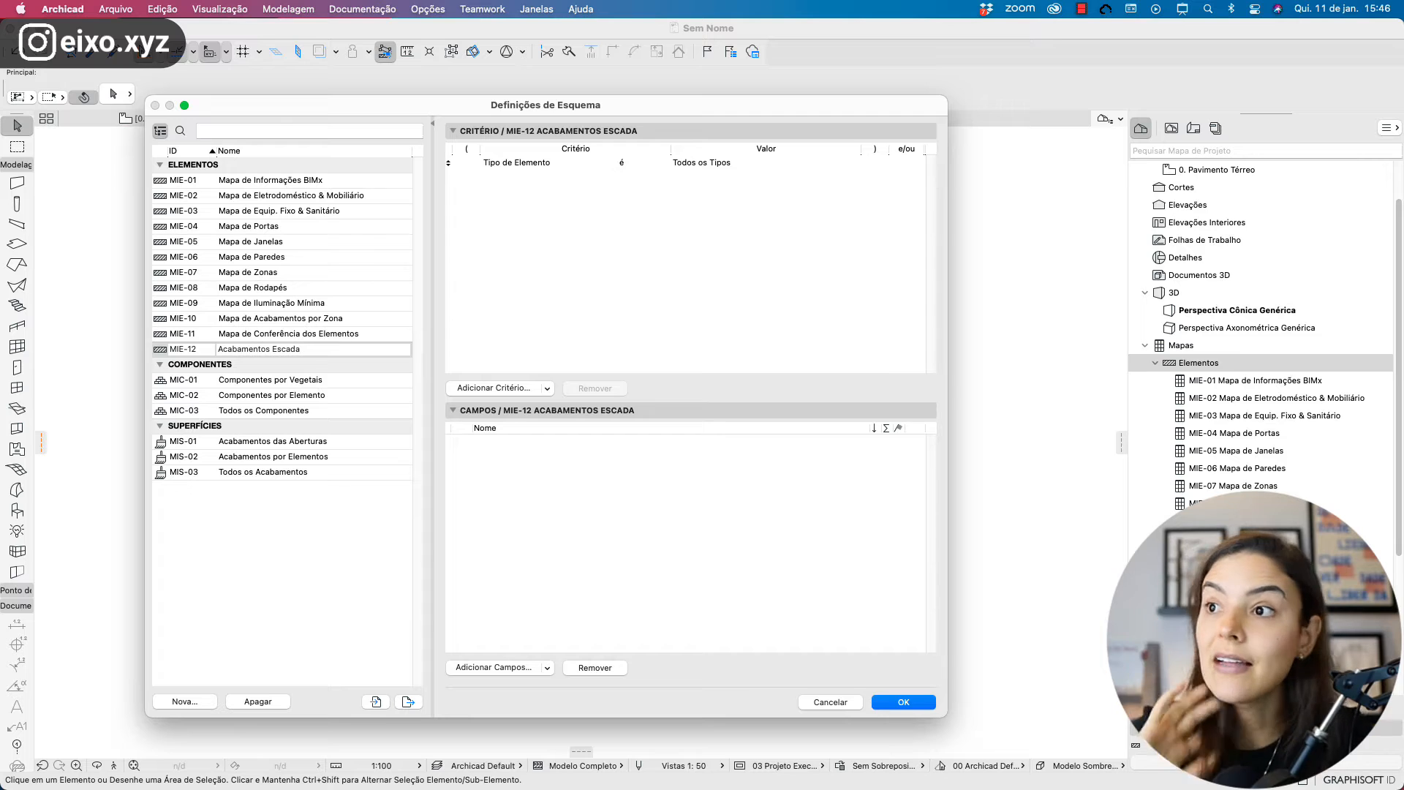
- Set the scheme's Tipo de Elemento criterion to Escada
{"action": "left_click", "coordinate": [788, 164]}
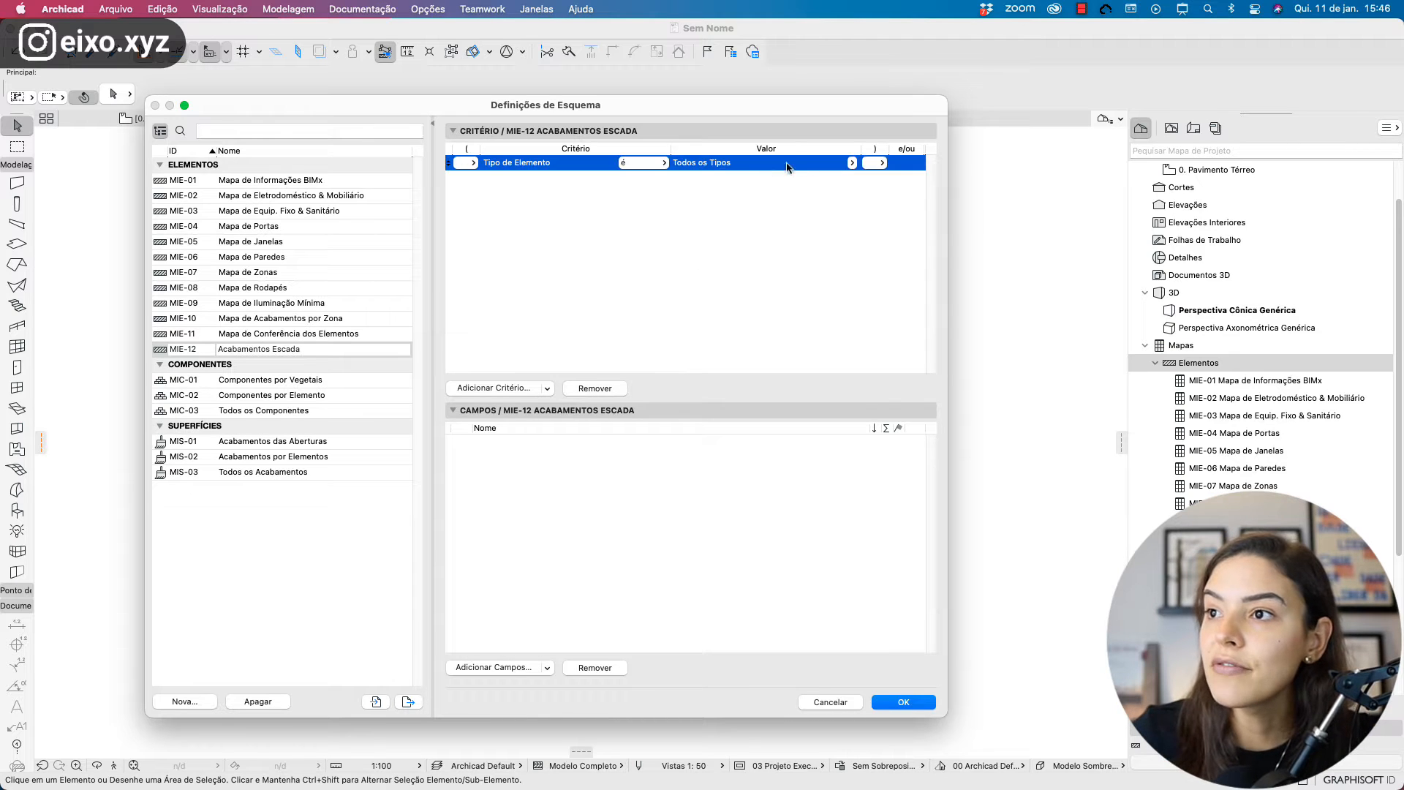
{"action": "left_click", "coordinate": [853, 163]}
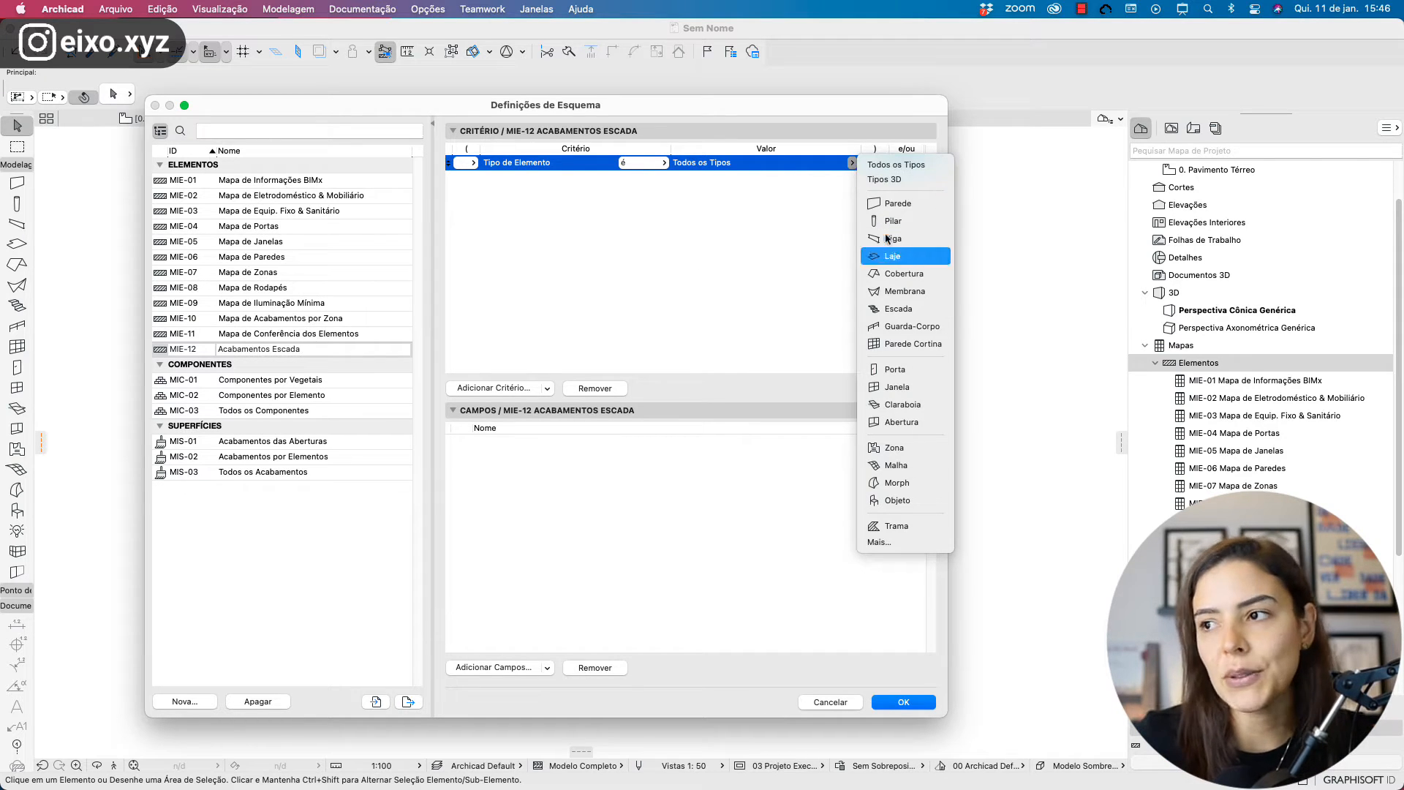
{"action": "left_click", "coordinate": [913, 313]}
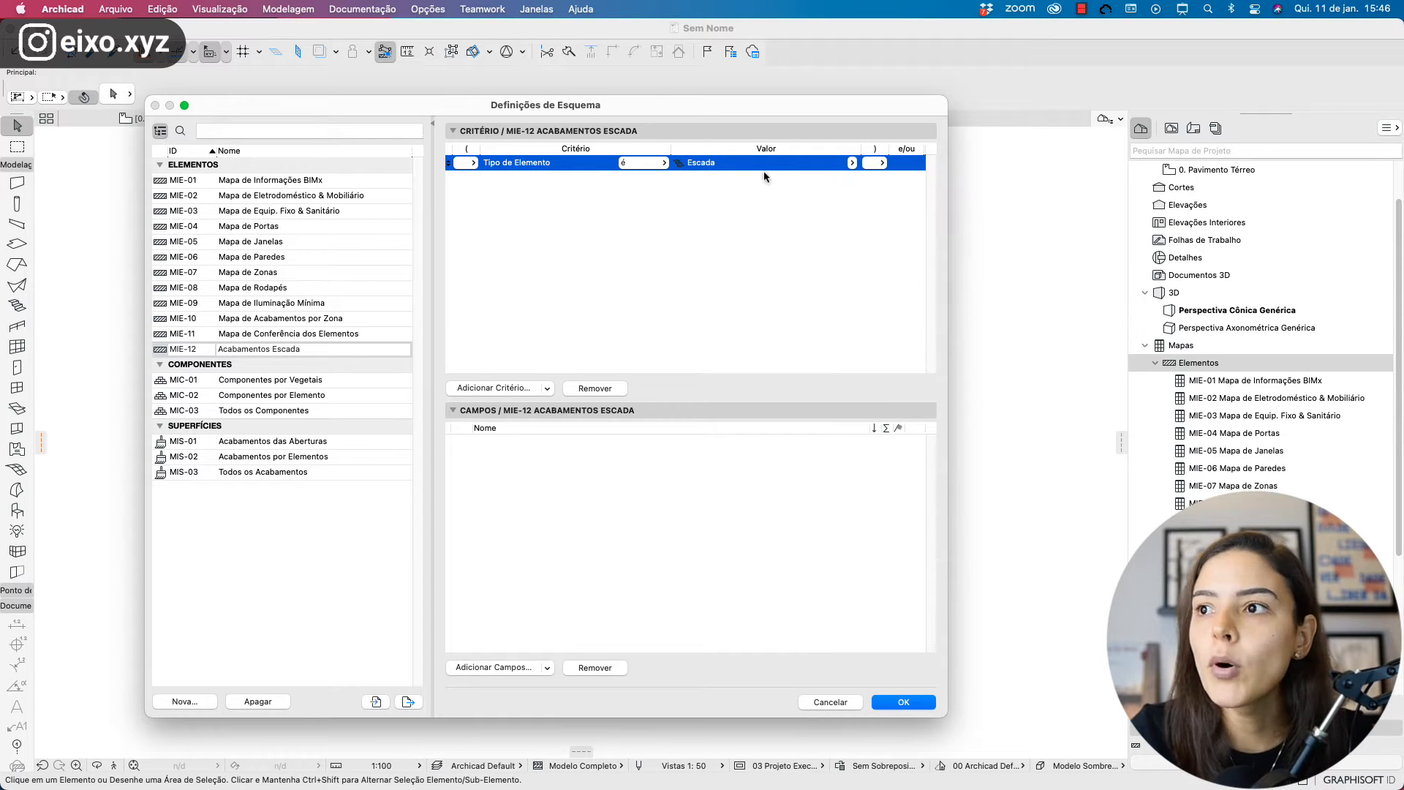
- Examine the stair-specific fields available for the scheme, including Área de Superfície Frontal da Escada, without adding any
{"action": "left_click", "coordinate": [511, 667]}
{"action": "left_click", "coordinate": [190, 47]}
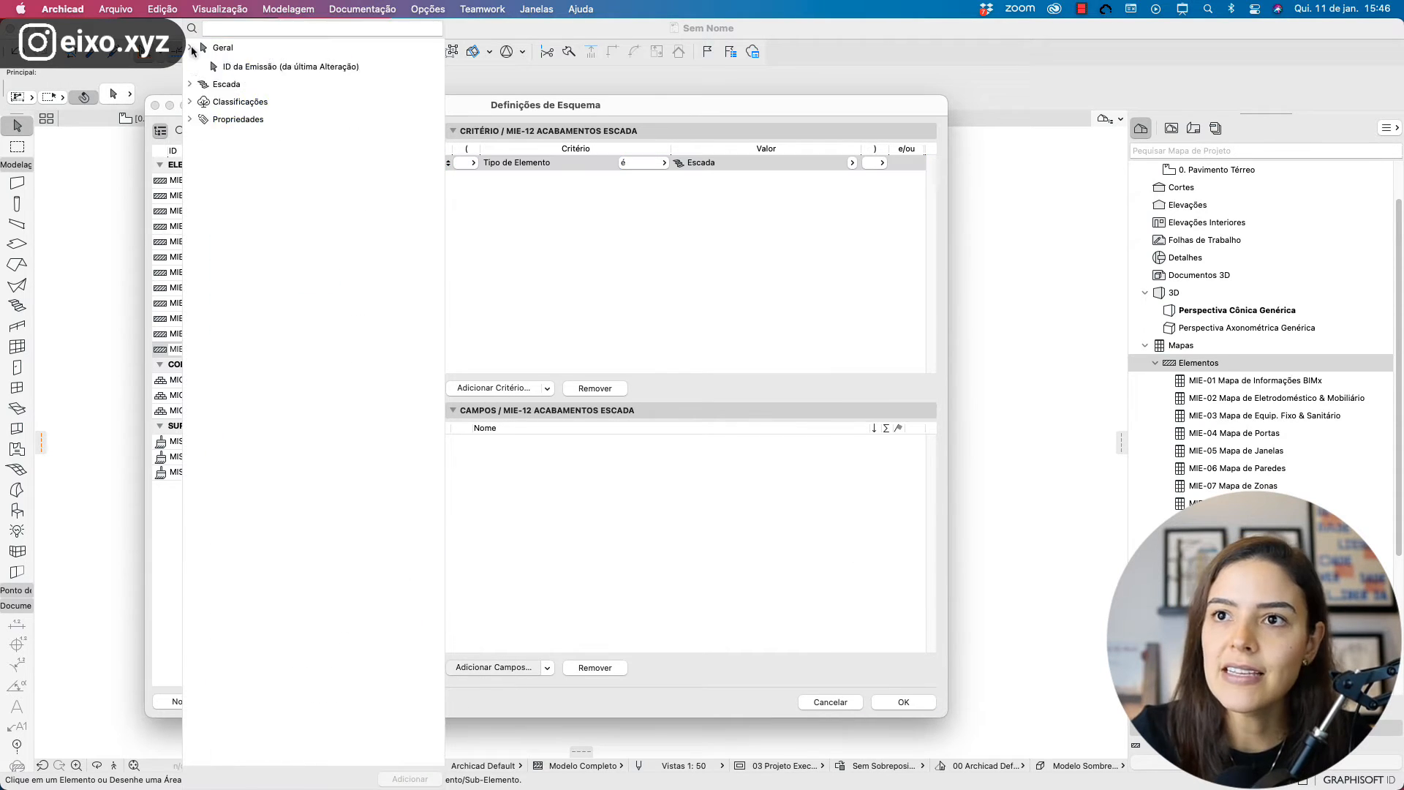
{"action": "left_click", "coordinate": [190, 66]}
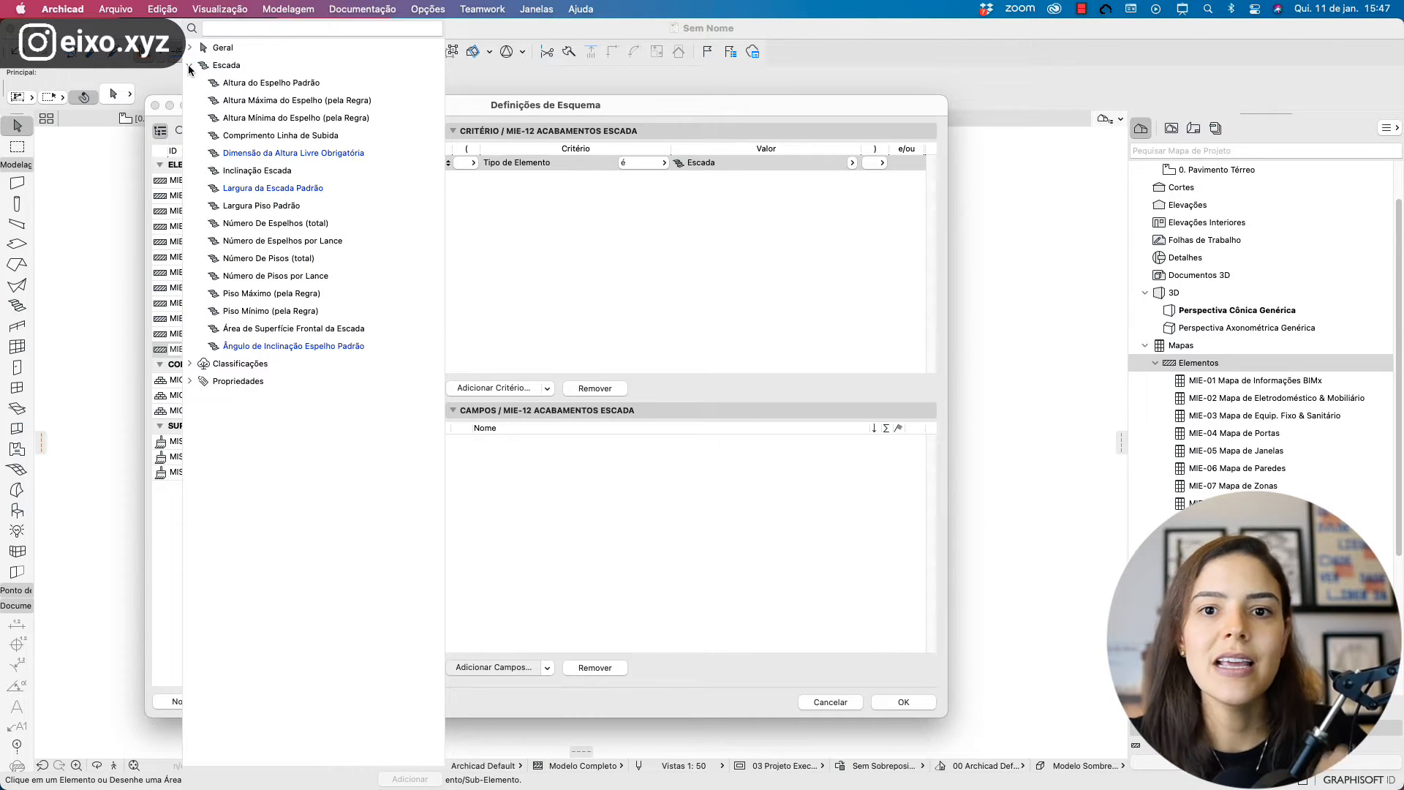
{"action": "left_click", "coordinate": [325, 330]}
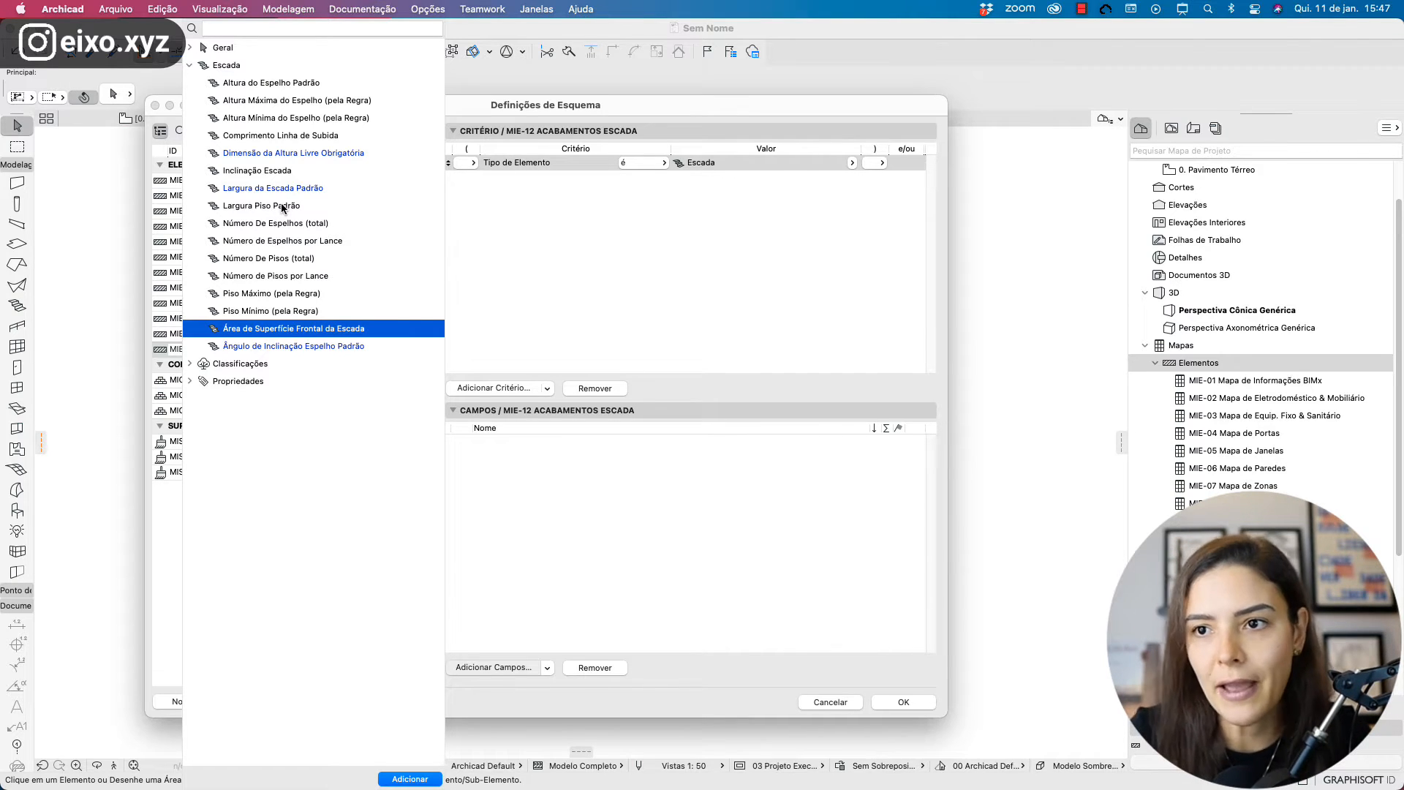
{"action": "left_click", "coordinate": [667, 281]}
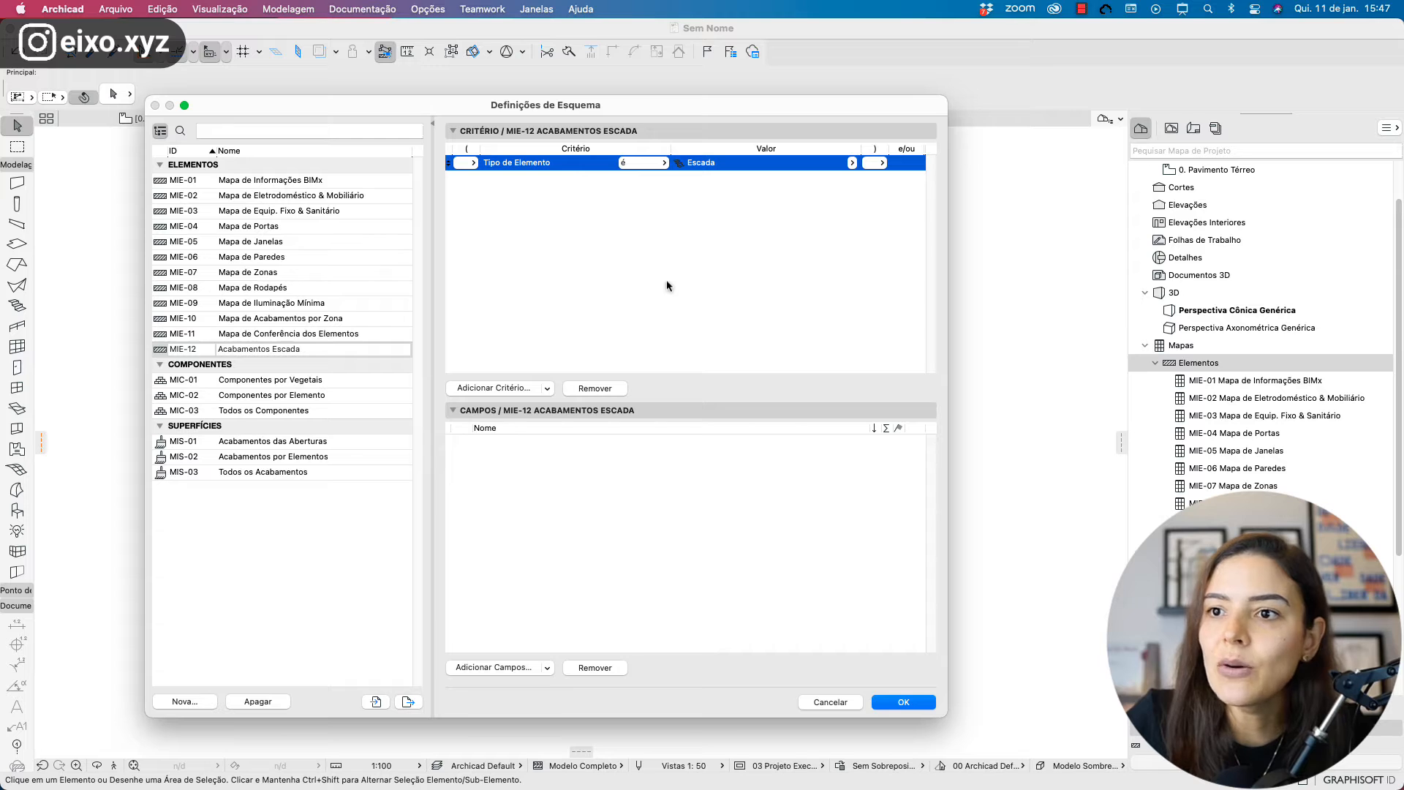
- Change the scheme's Tipo de Elemento criterion to the stair sub-element Espelho
{"action": "left_click", "coordinate": [852, 162]}
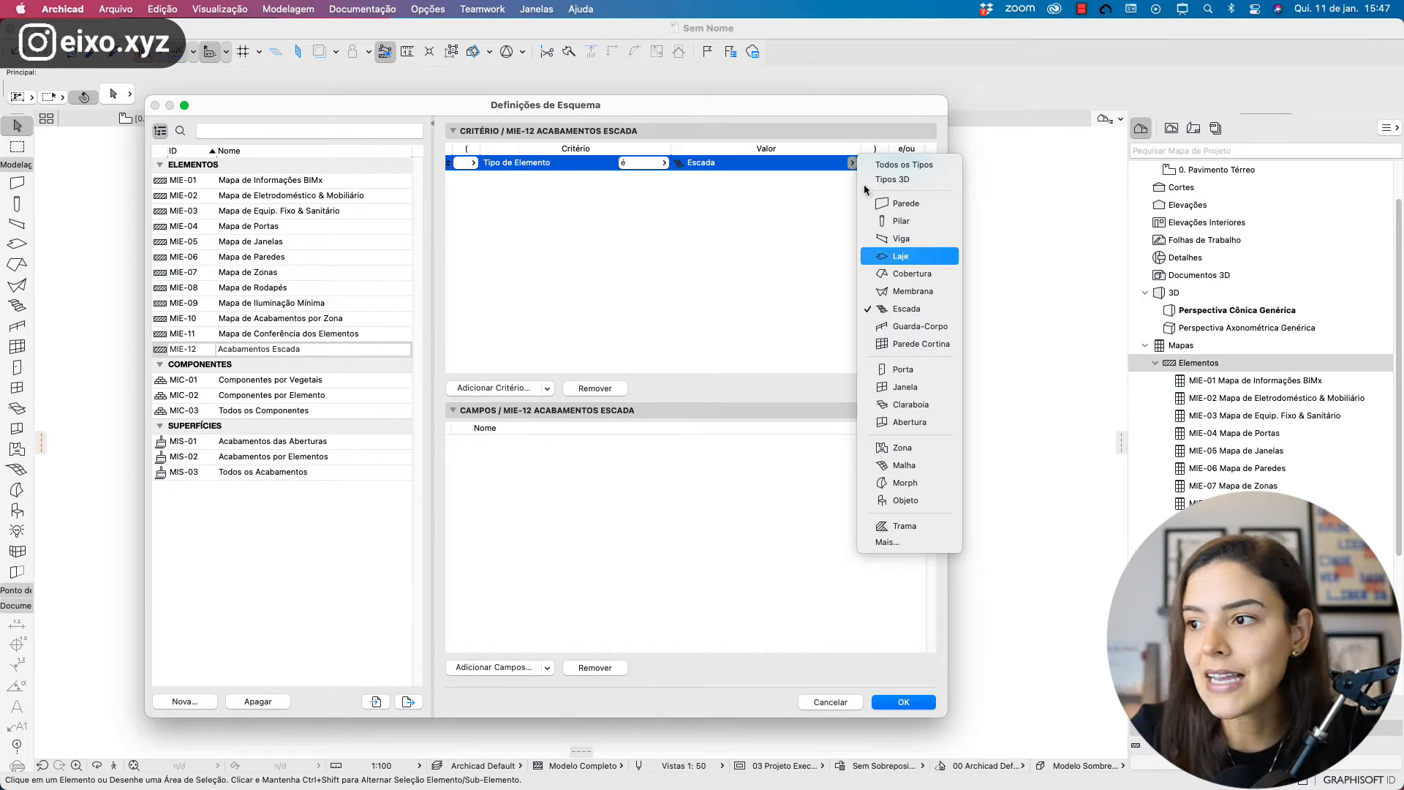
{"action": "left_click", "coordinate": [888, 542]}
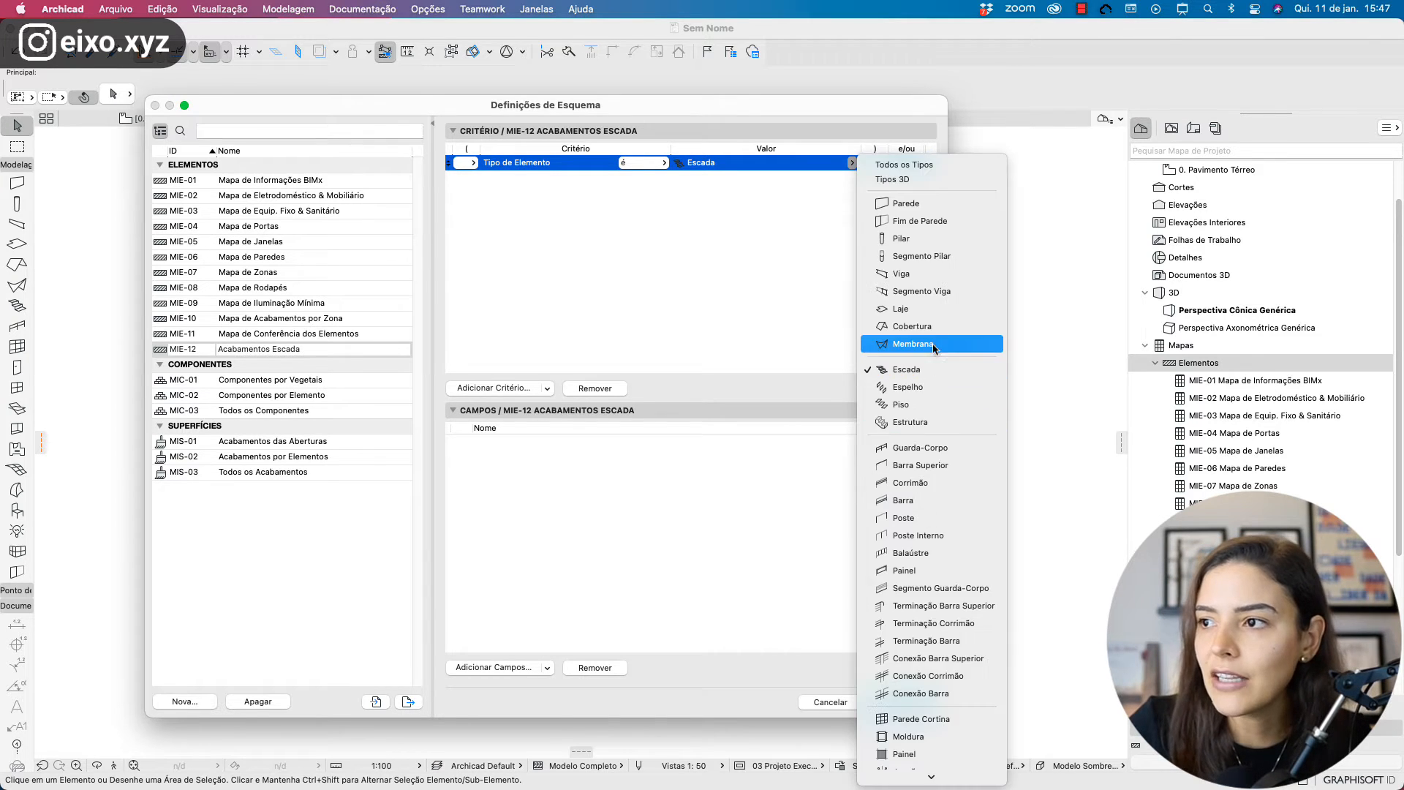
{"action": "left_click", "coordinate": [916, 394]}
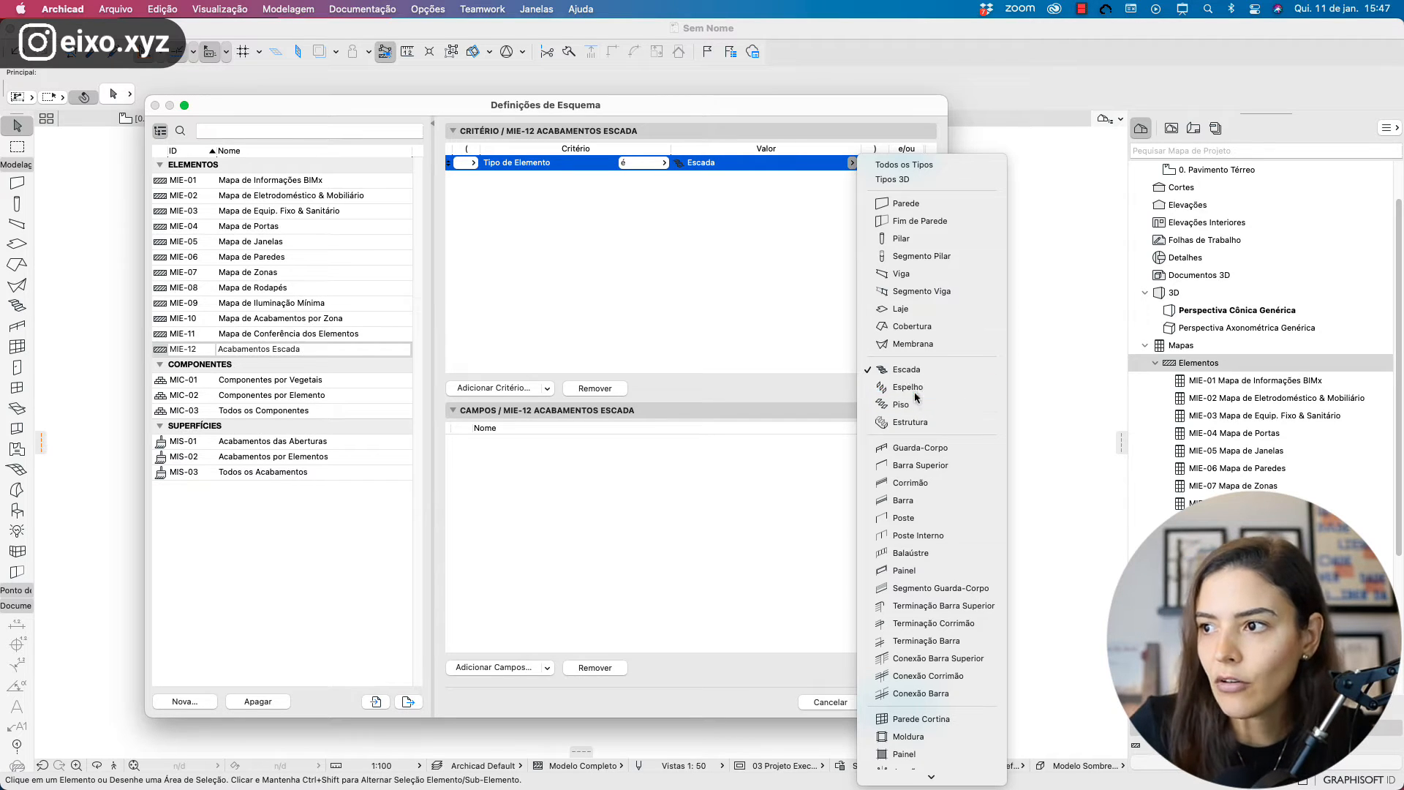
- Add a second Tipo de Elemento criterion to the scheme and set its value to the stair sub-element Piso
{"action": "left_click", "coordinate": [504, 386]}
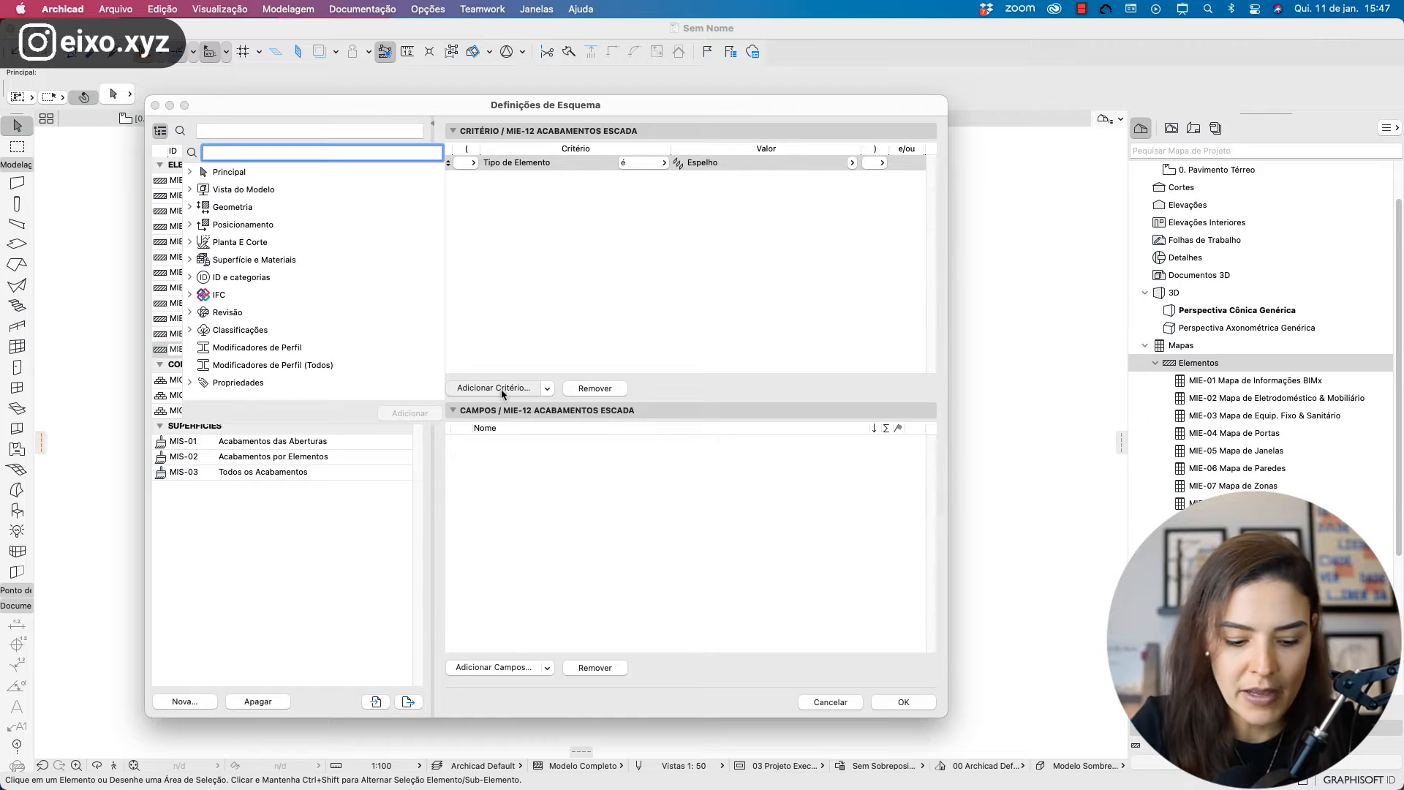
{"action": "type", "text": "tipo de"}
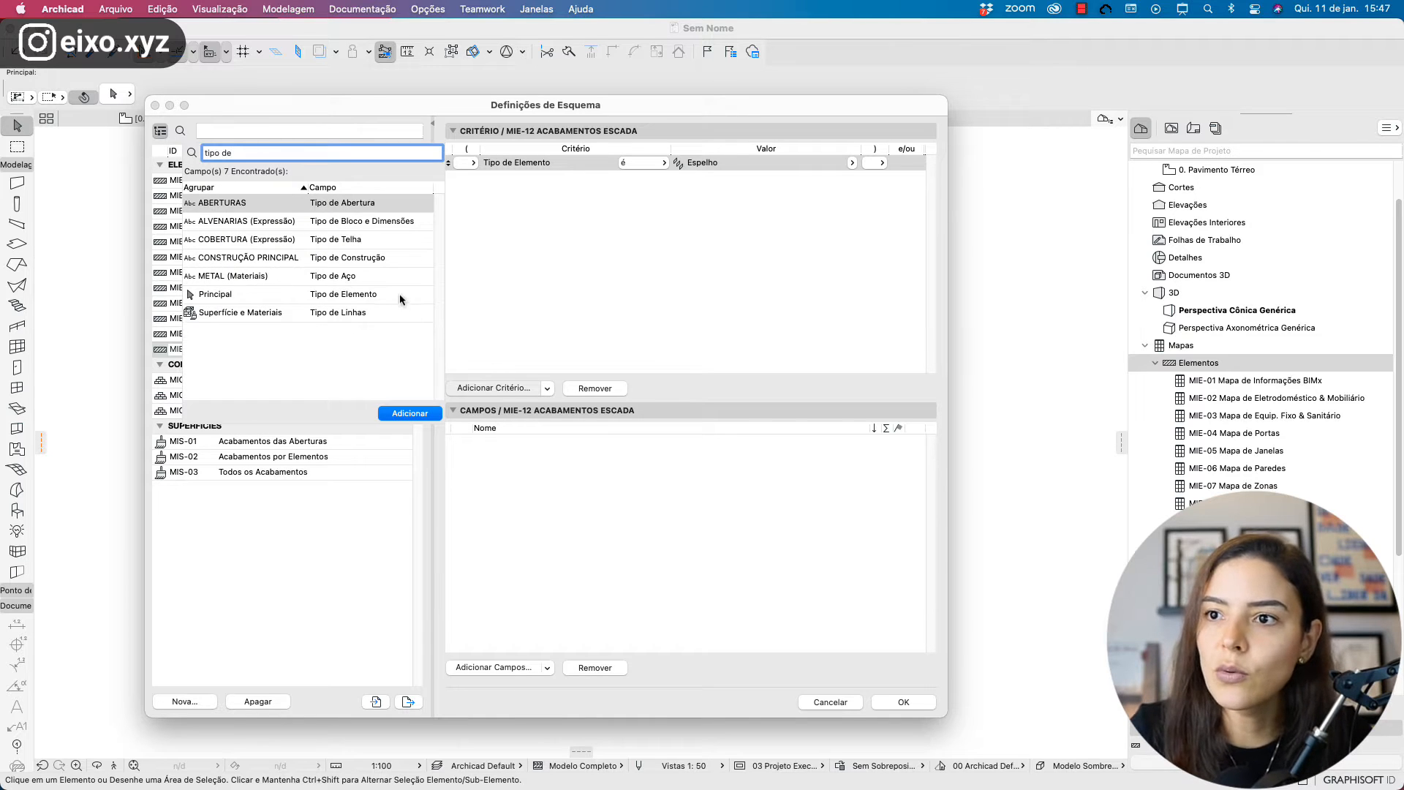
{"action": "double_click", "coordinate": [401, 295]}
{"action": "left_click", "coordinate": [852, 180]}
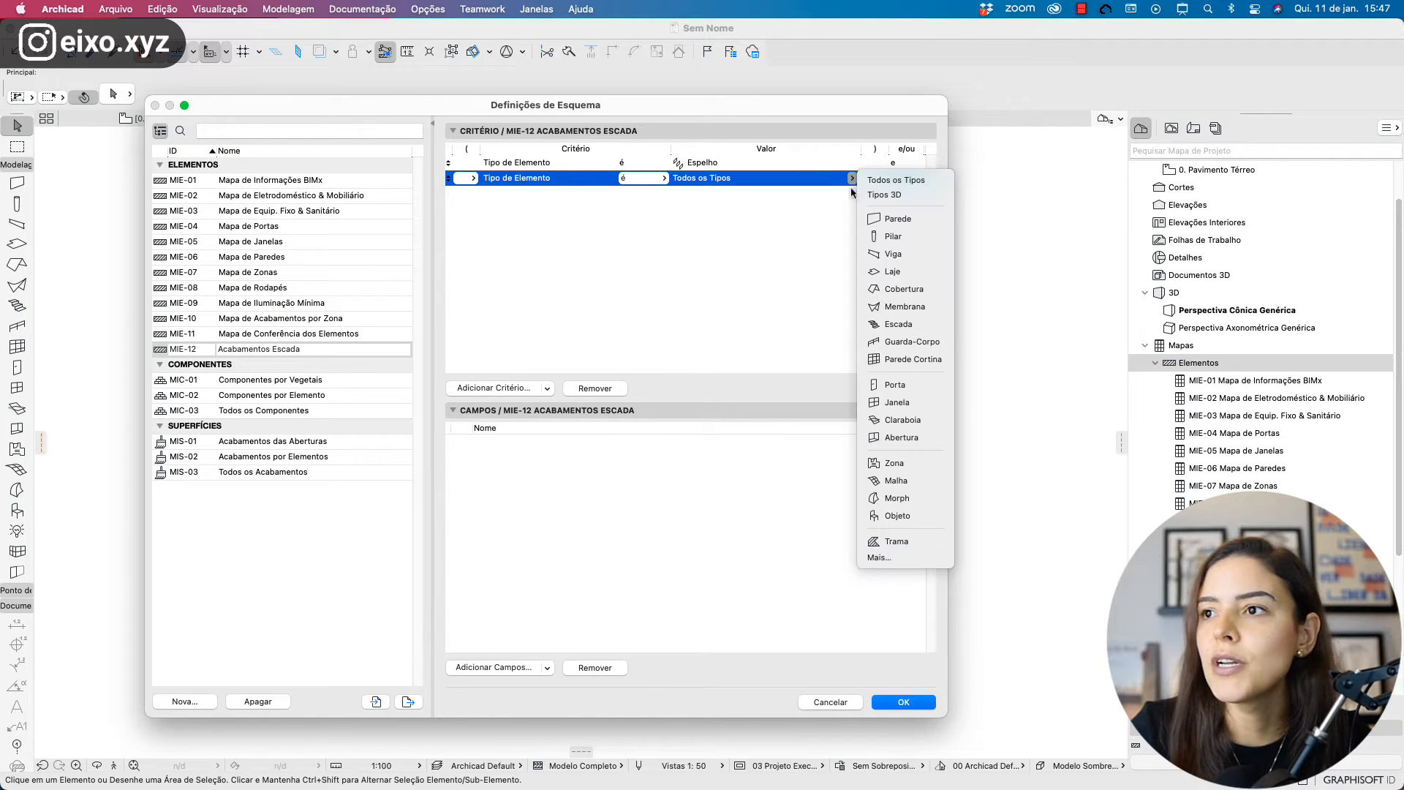
{"action": "left_click", "coordinate": [894, 559]}
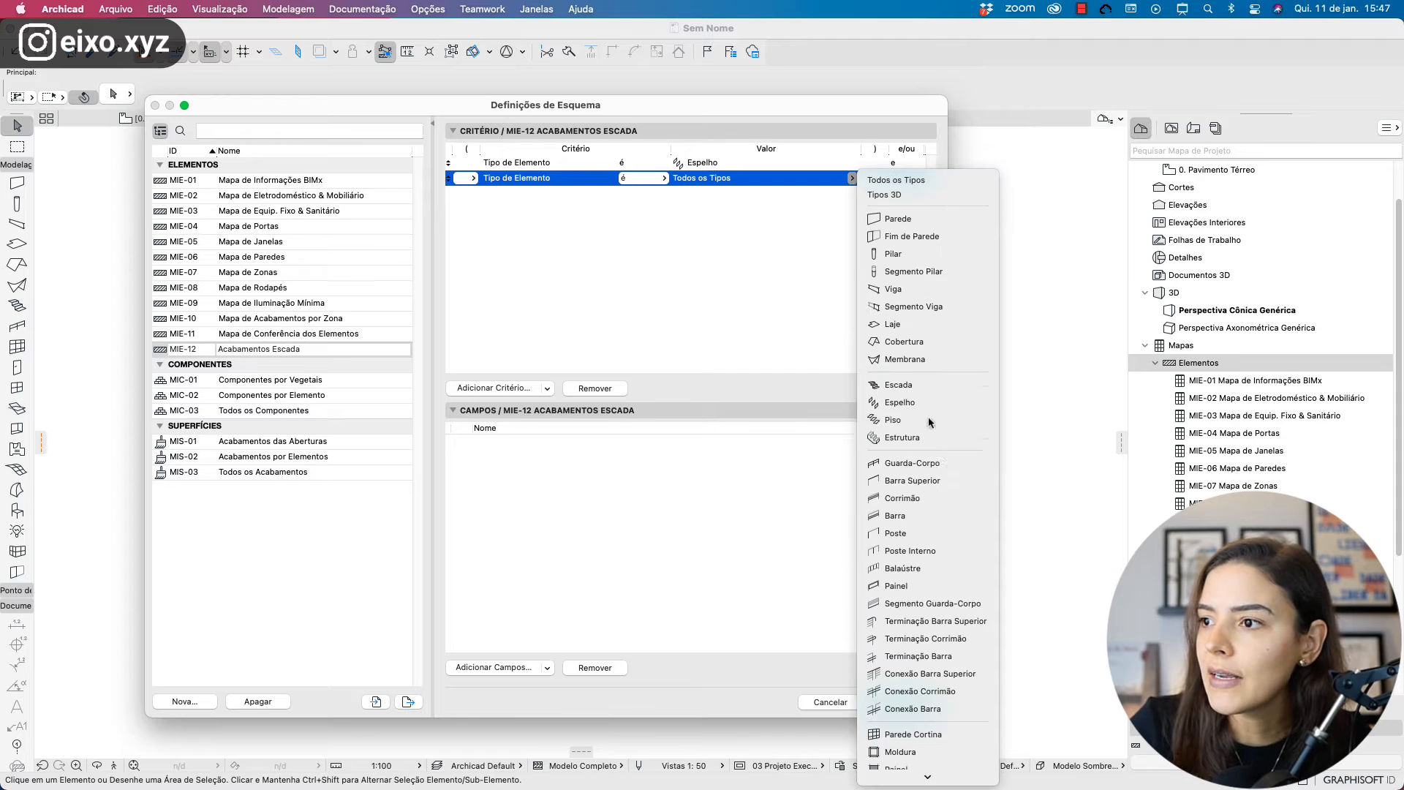
{"action": "left_click", "coordinate": [928, 422]}
{"action": "left_click", "coordinate": [846, 248]}
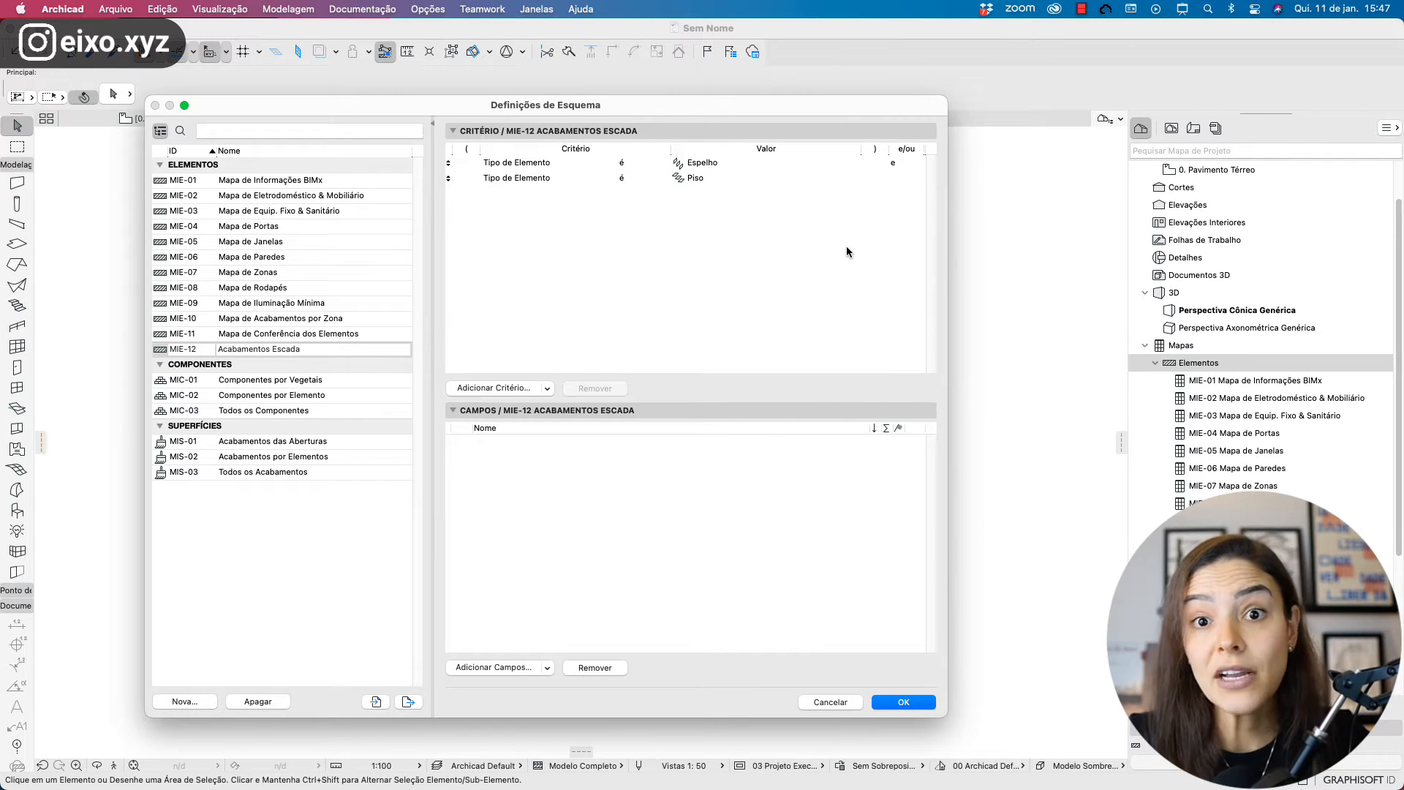
- Join the scheme's Espelho and Piso criteria with the ou operator
{"action": "left_click", "coordinate": [886, 163]}
{"action": "left_click", "coordinate": [905, 162]}
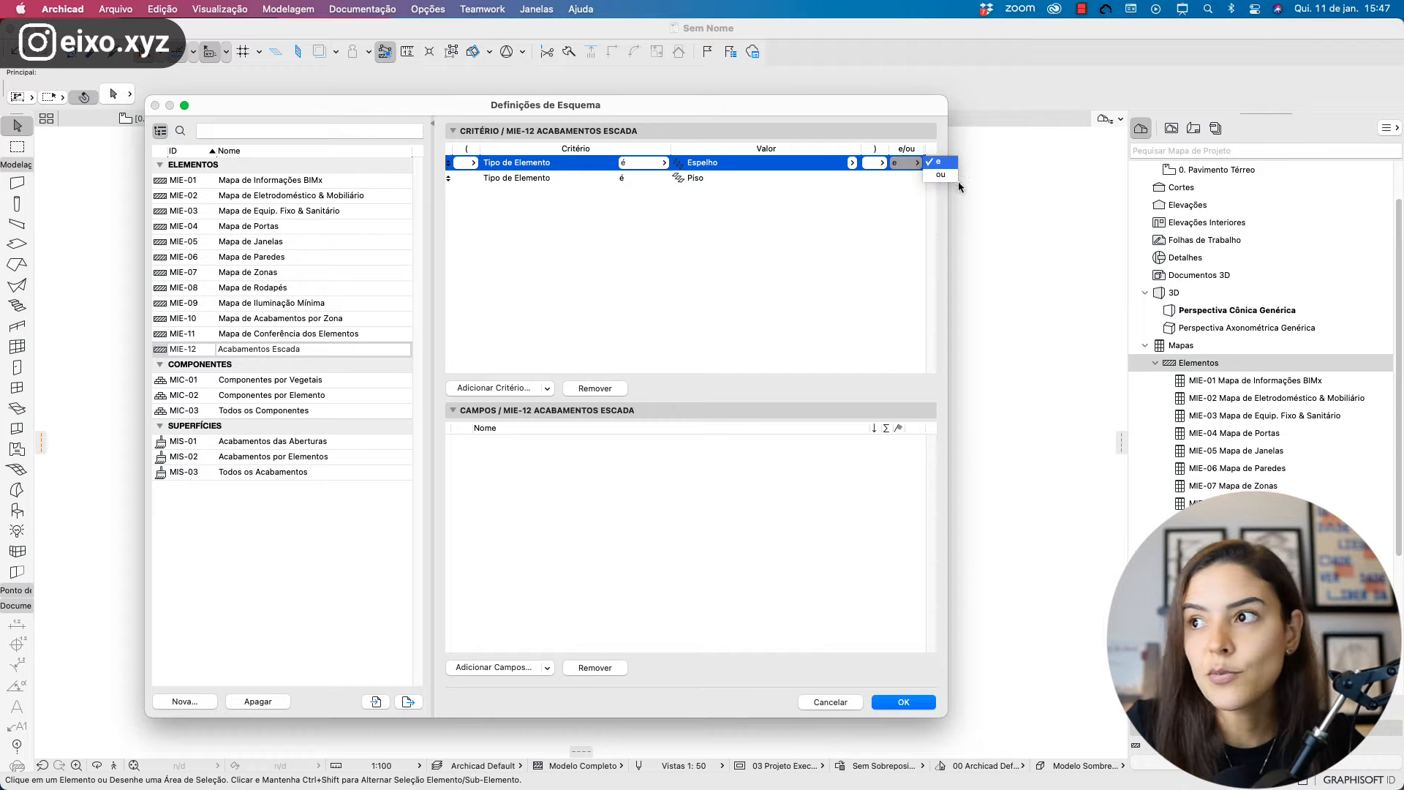
{"action": "left_click", "coordinate": [944, 175]}
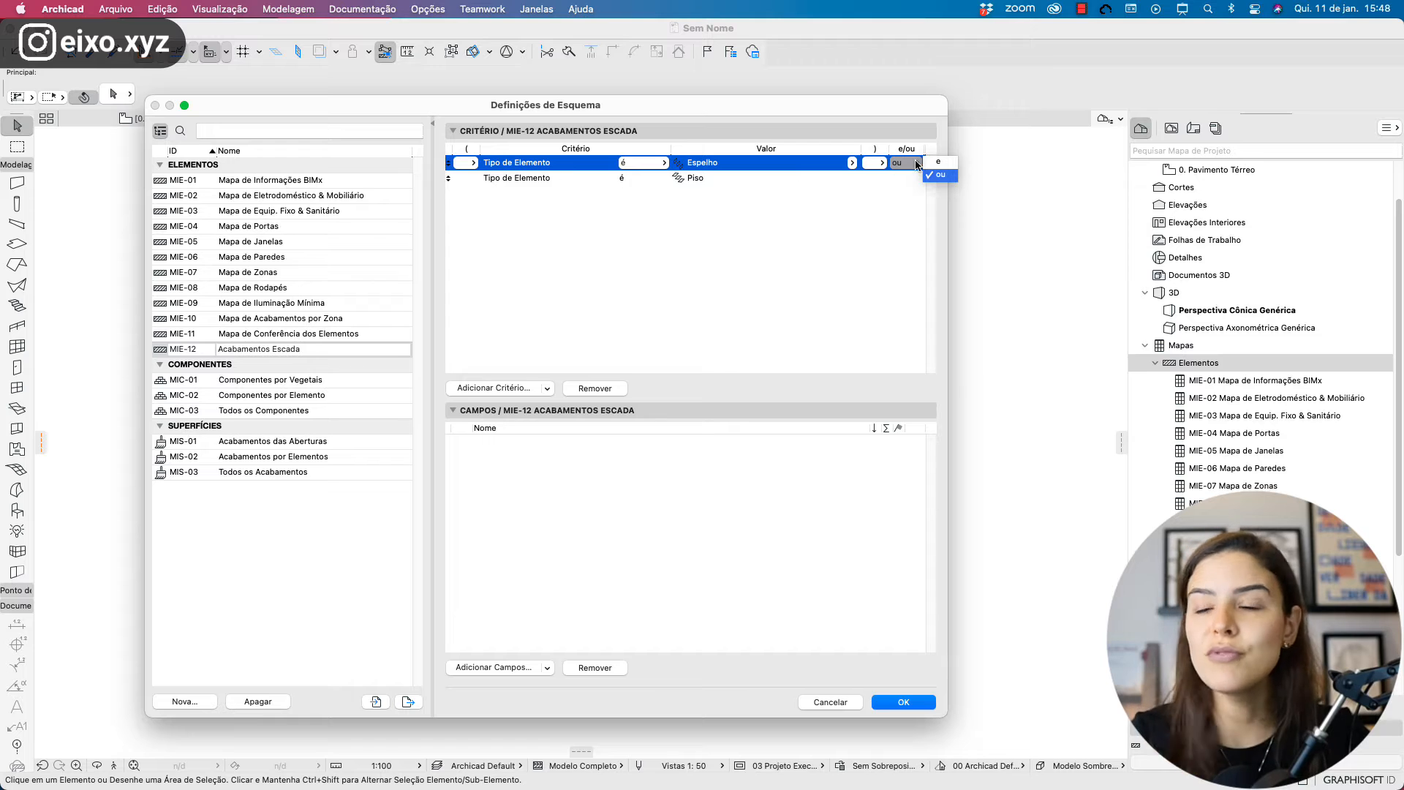
{"action": "left_click", "coordinate": [918, 164]}
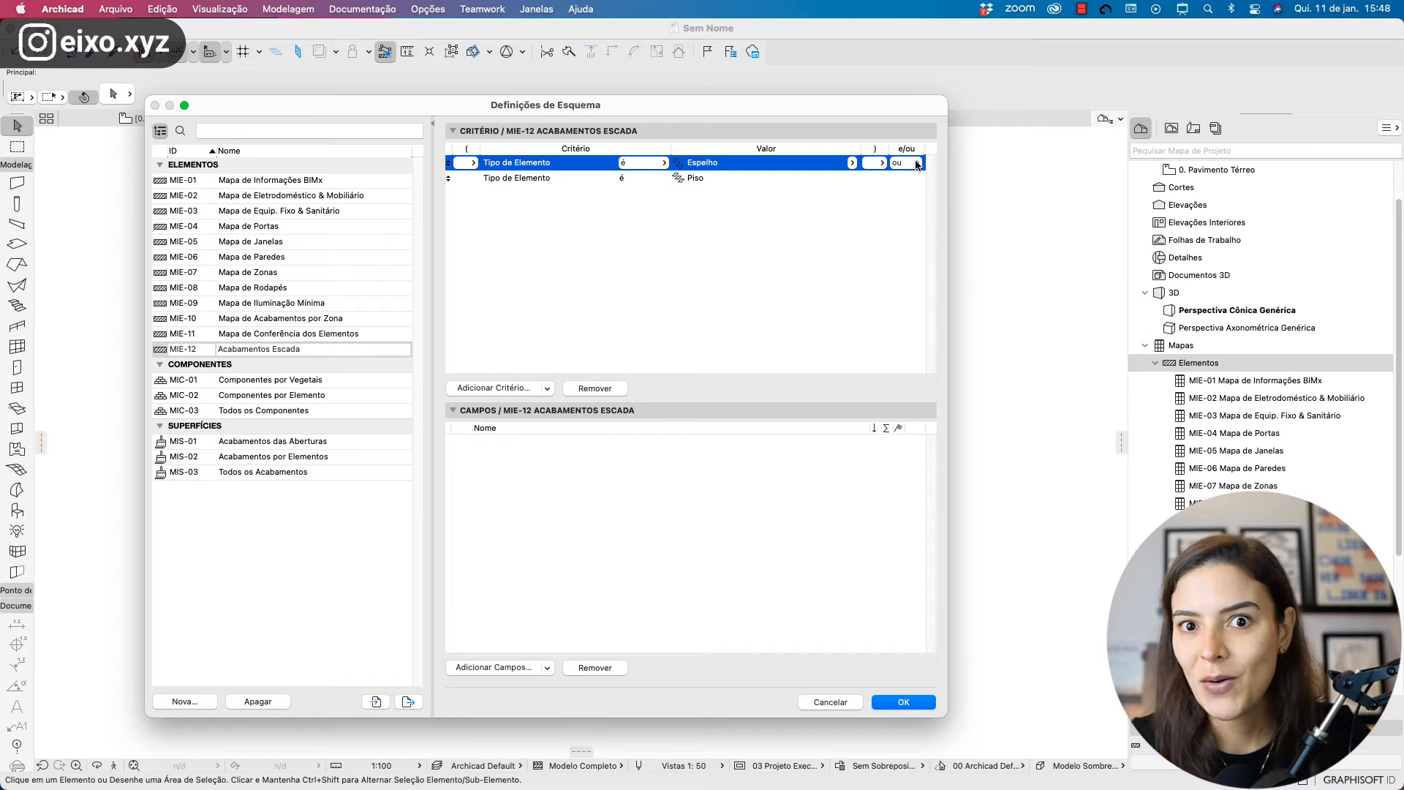
{"action": "left_click", "coordinate": [721, 178]}
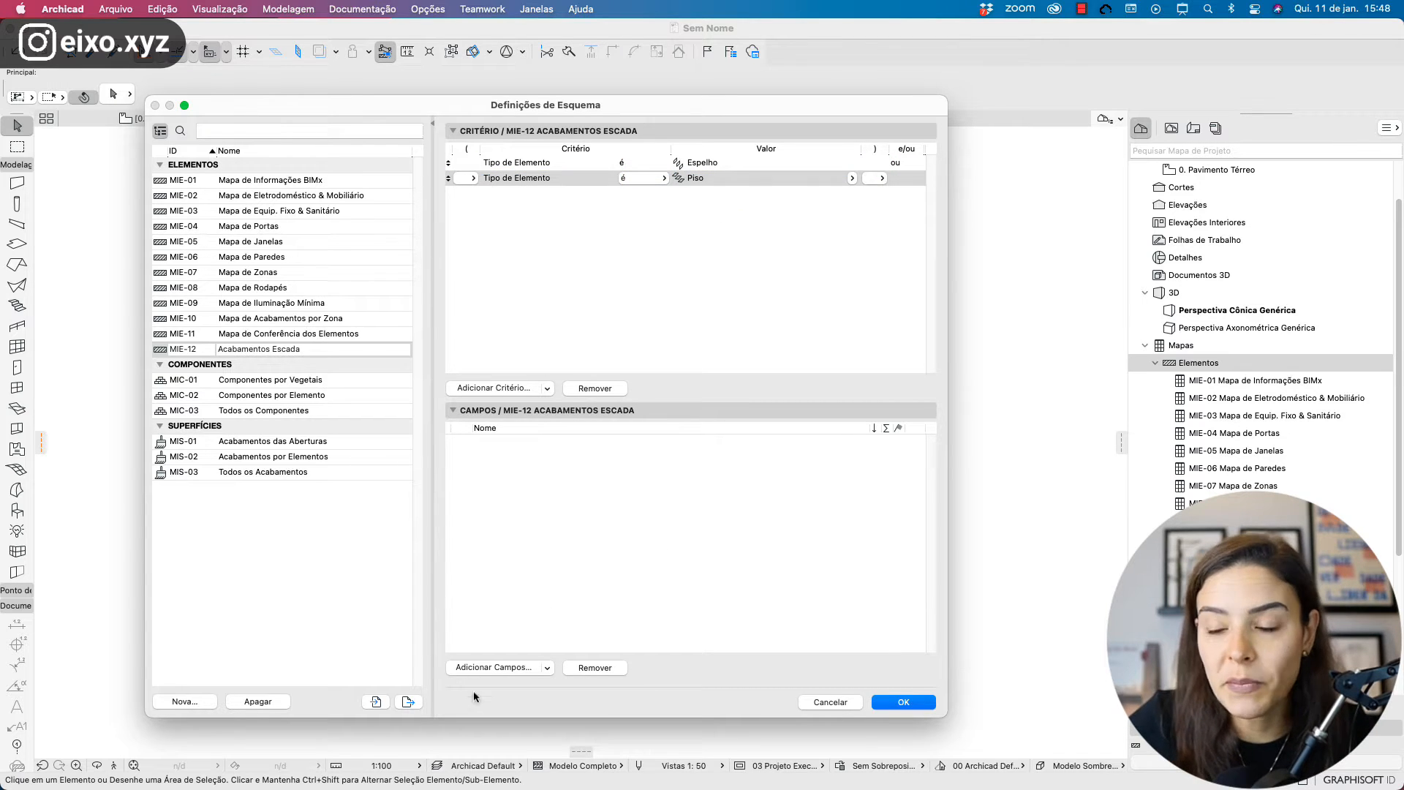
- Add the Classificação Archicad - v 2.0 field to the scheme
{"action": "left_click", "coordinate": [495, 667]}
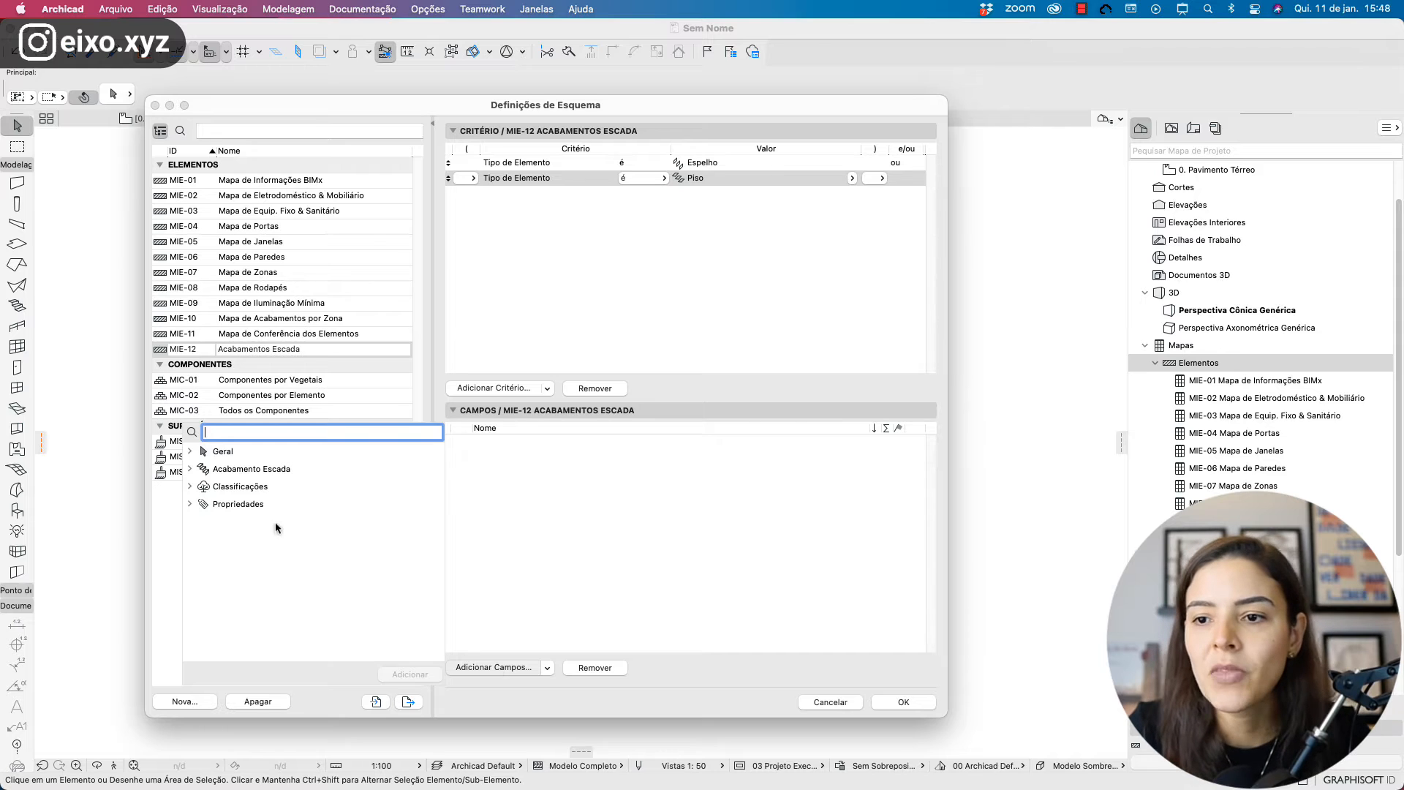
{"action": "left_click", "coordinate": [190, 487]}
{"action": "double_click", "coordinate": [239, 506]}
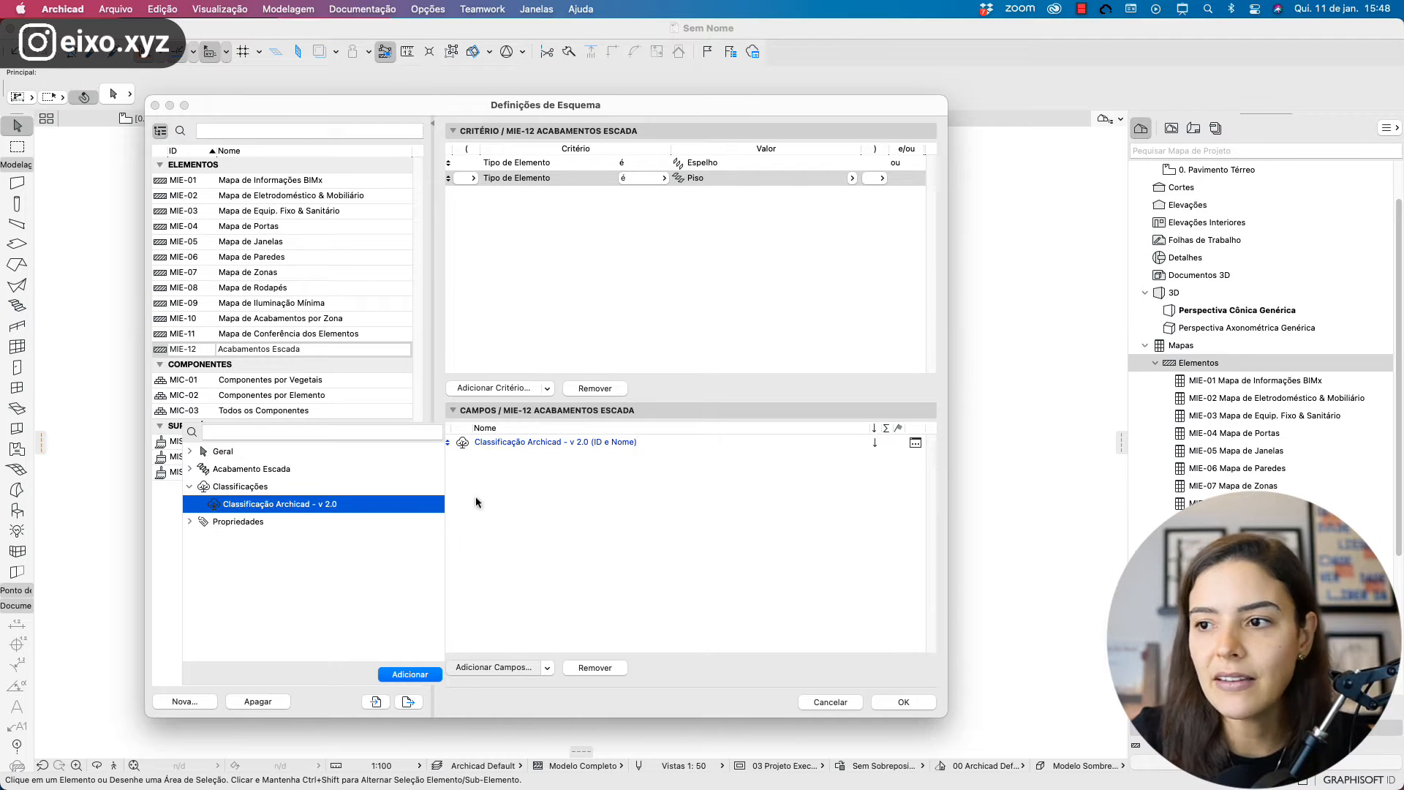
- Add the Acabamento Escada fields Área da Superfície Frente, Área da Superfície Total and Área de Superfície do Piso to the scheme
{"action": "left_click", "coordinate": [190, 469]}
{"action": "left_click", "coordinate": [254, 468]}
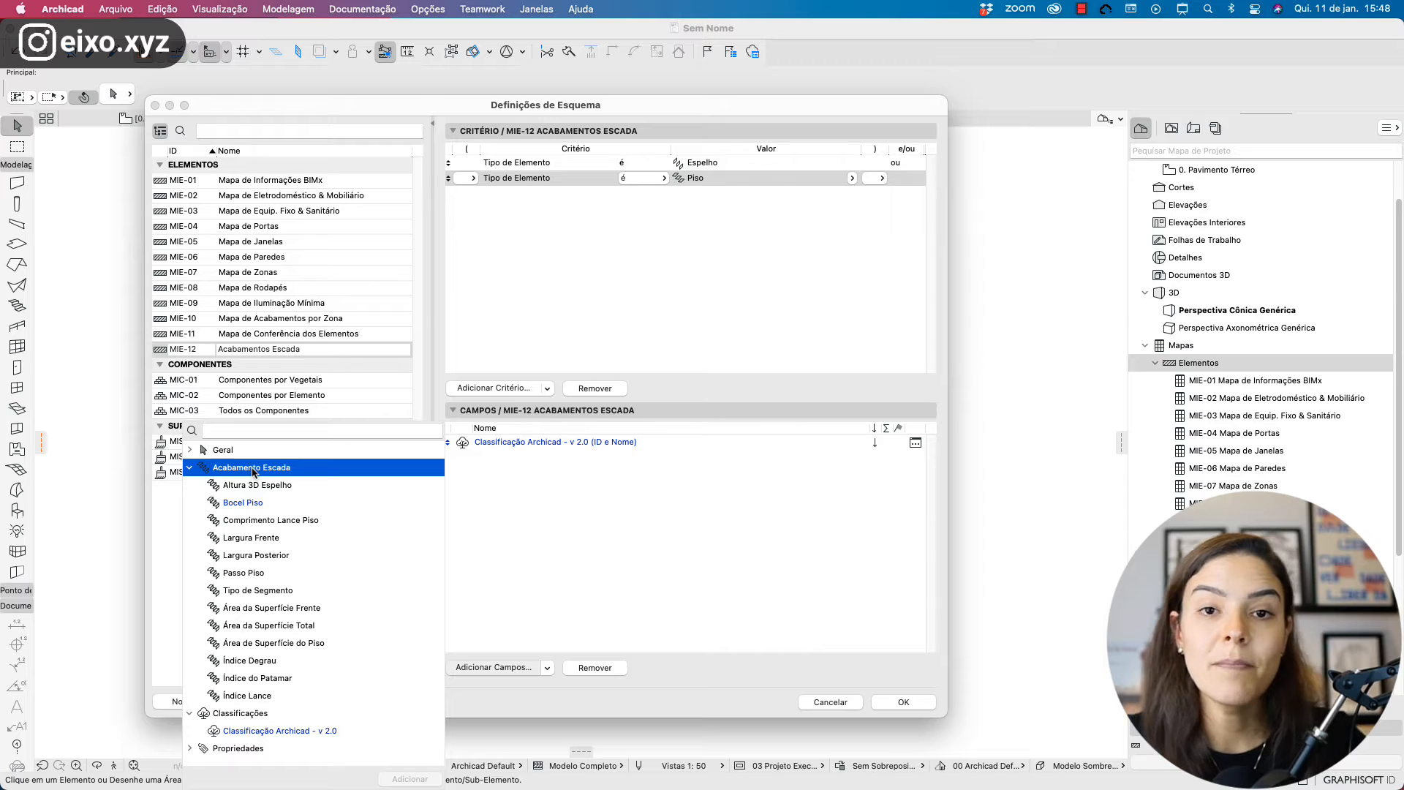
{"action": "key", "text": "ctrl+alt+a"}
{"action": "mouse_move", "coordinate": [196, 477]}
{"action": "left_mouse_down"}
{"action": "mouse_move", "coordinate": [296, 470]}
{"action": "mouse_move", "coordinate": [189, 475]}
{"action": "left_mouse_up"}
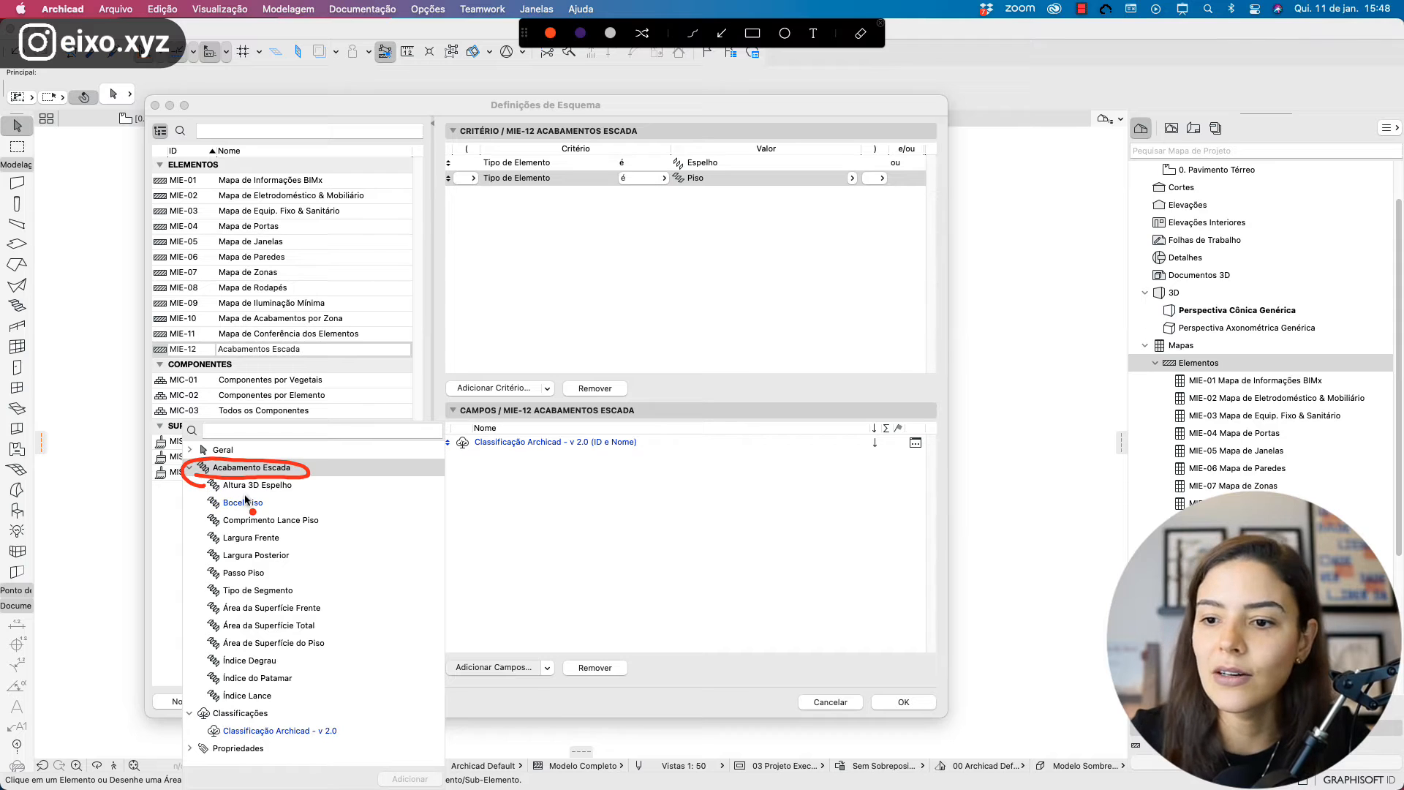
{"action": "key", "text": "Escape"}
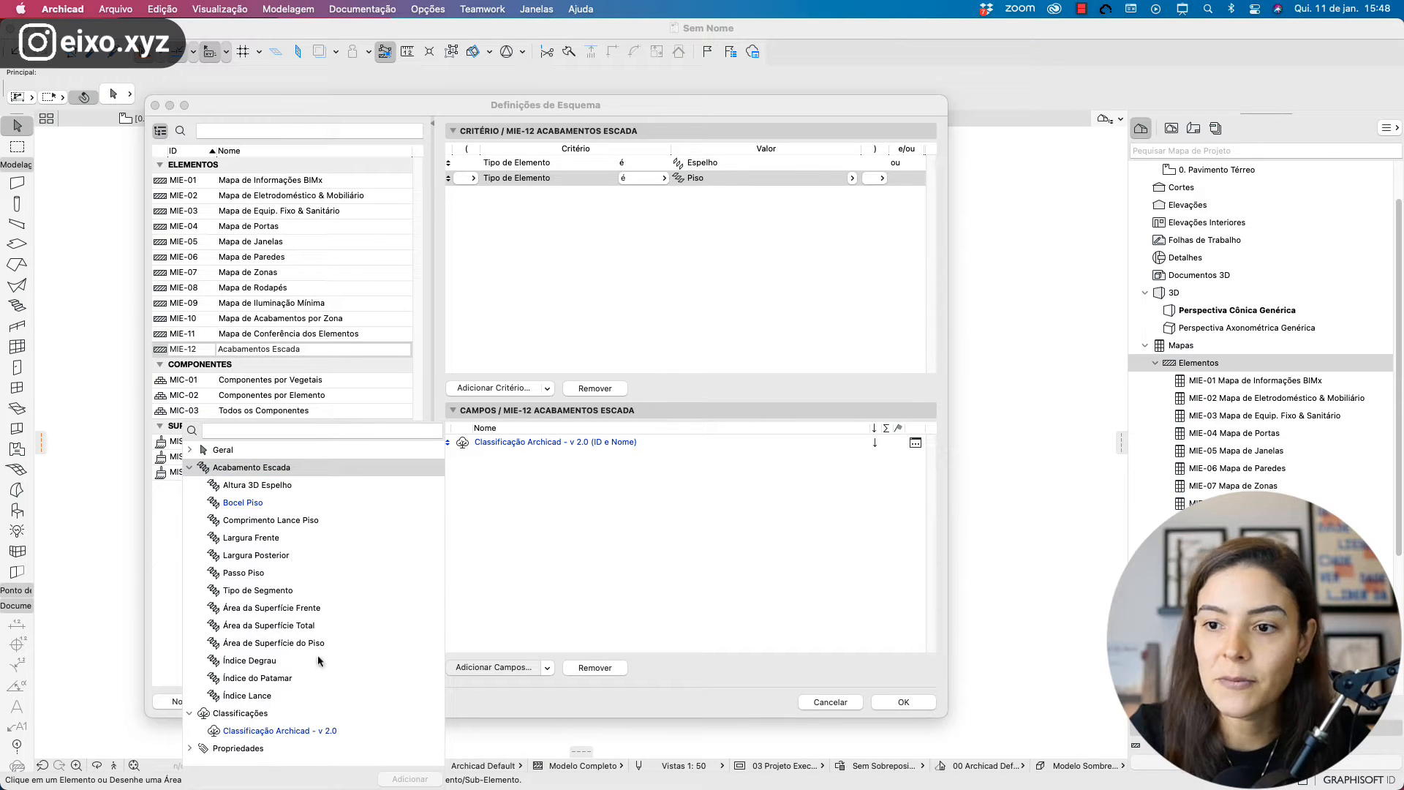
{"action": "left_click", "coordinate": [300, 609]}
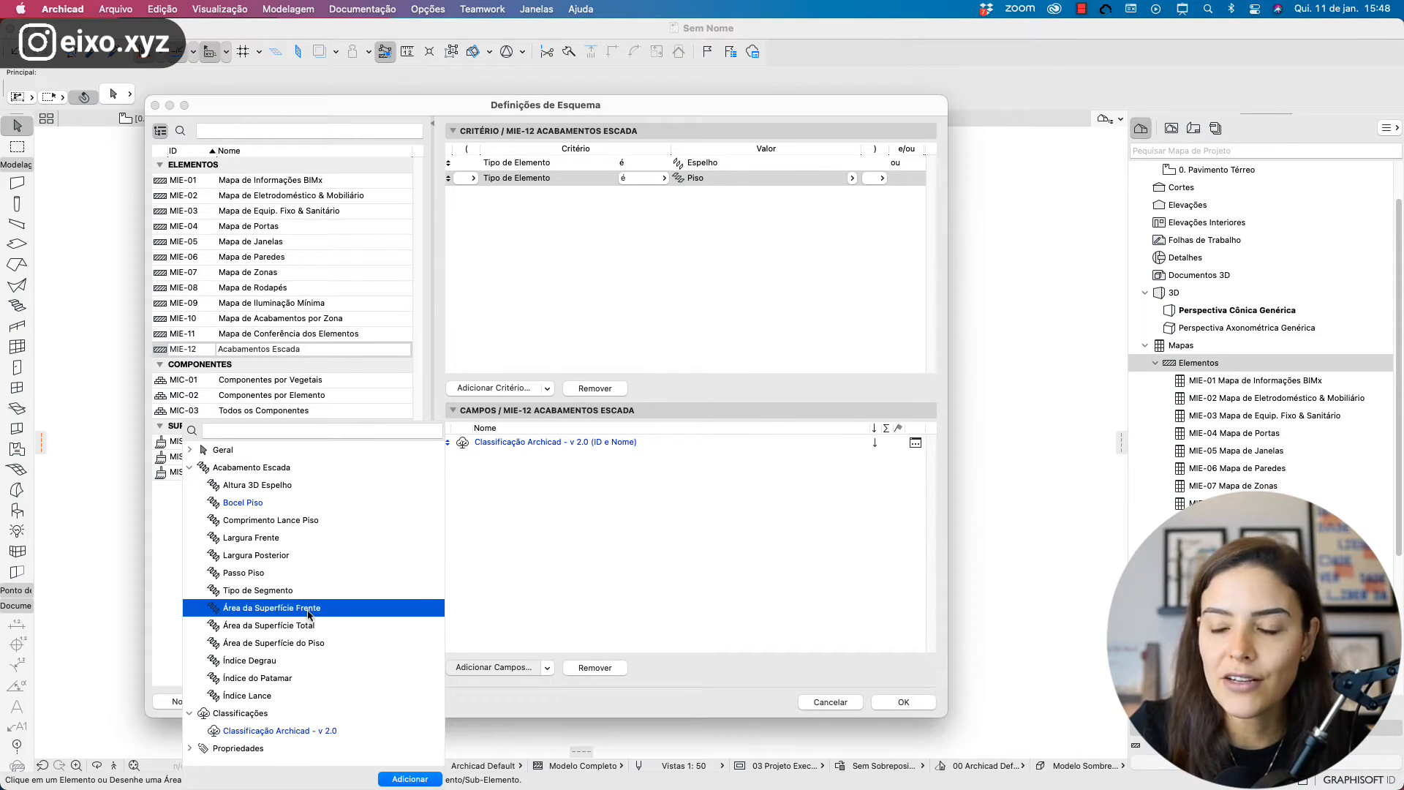
{"action": "left_click", "coordinate": [290, 631]}
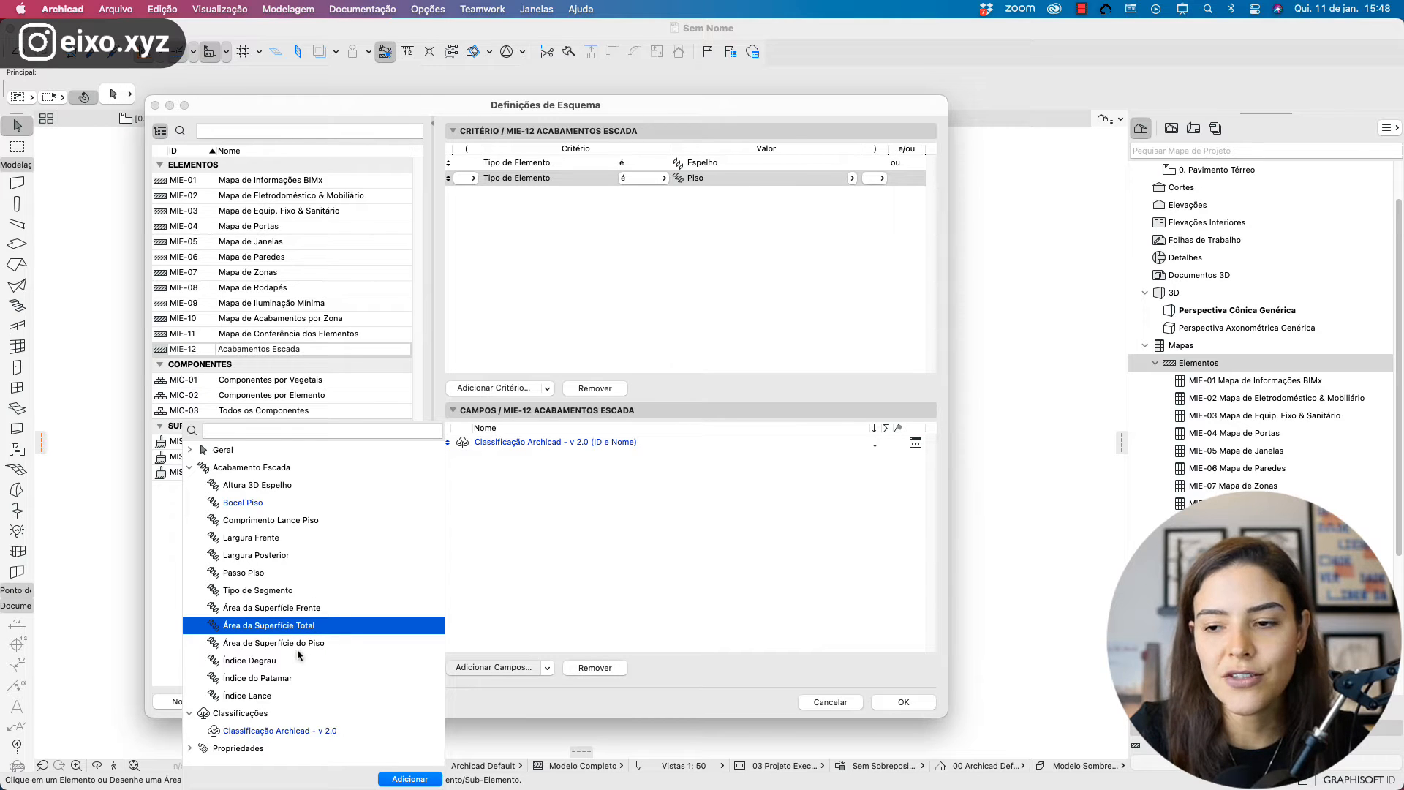
{"action": "left_click", "coordinate": [297, 648]}
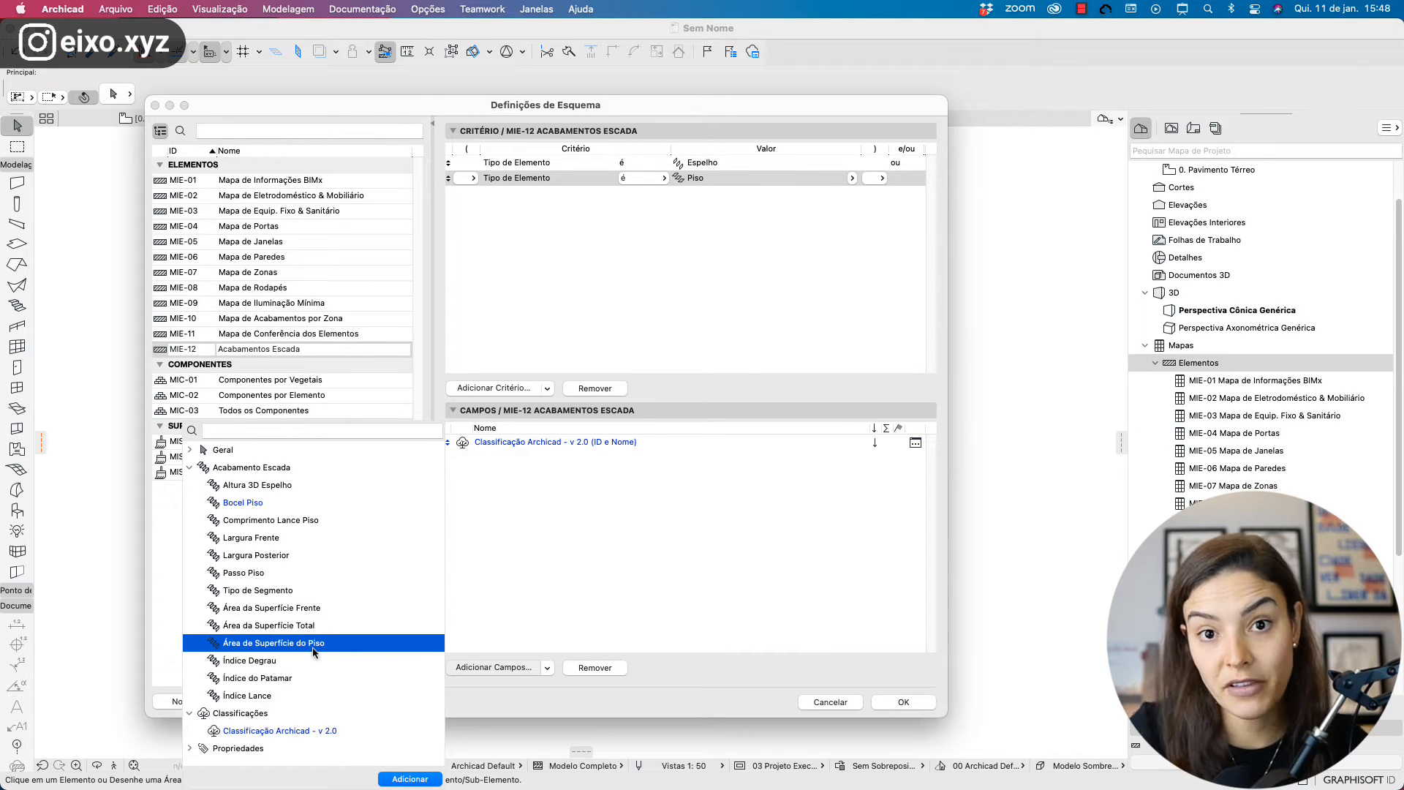
{"action": "left_click", "coordinate": [297, 611], "text": "shift"}
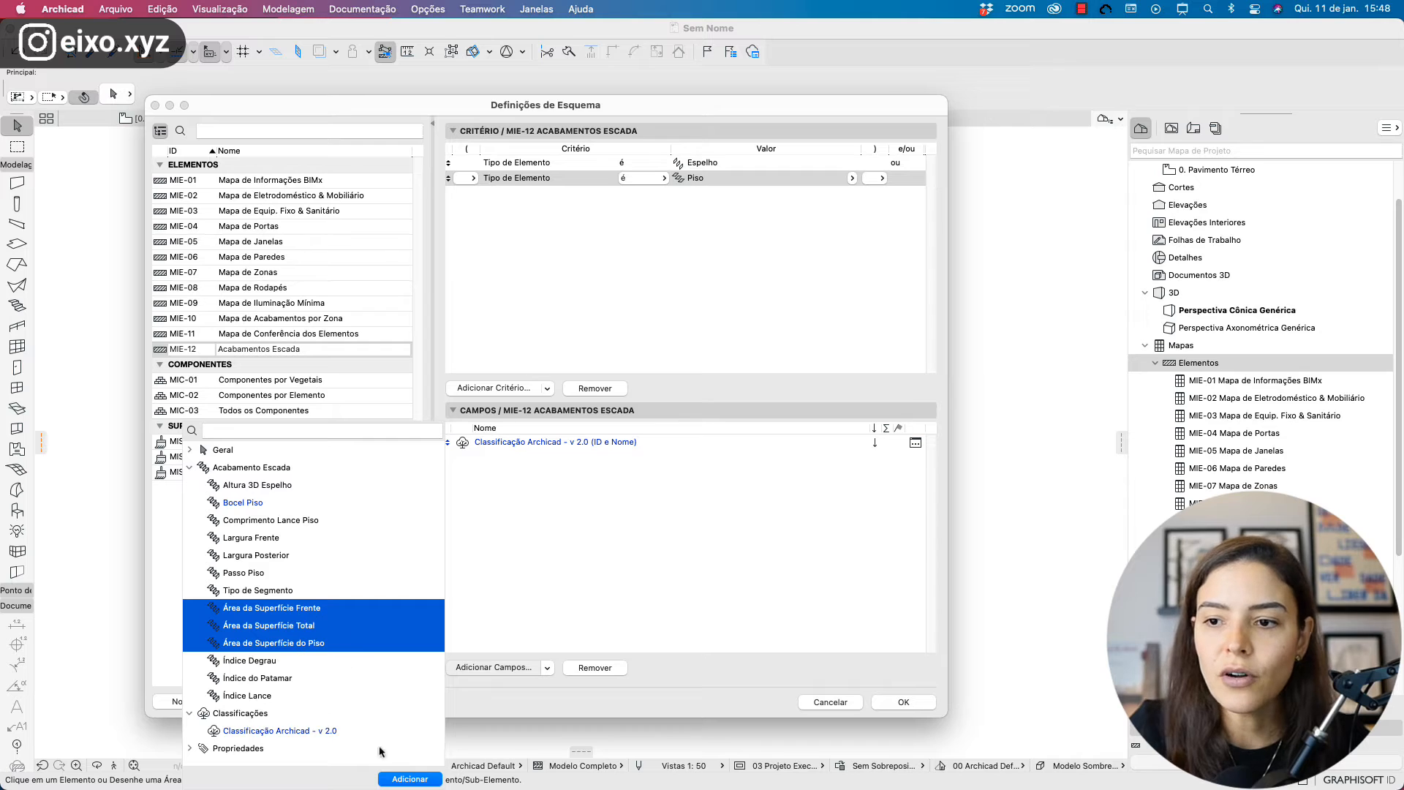
{"action": "left_click", "coordinate": [410, 778]}
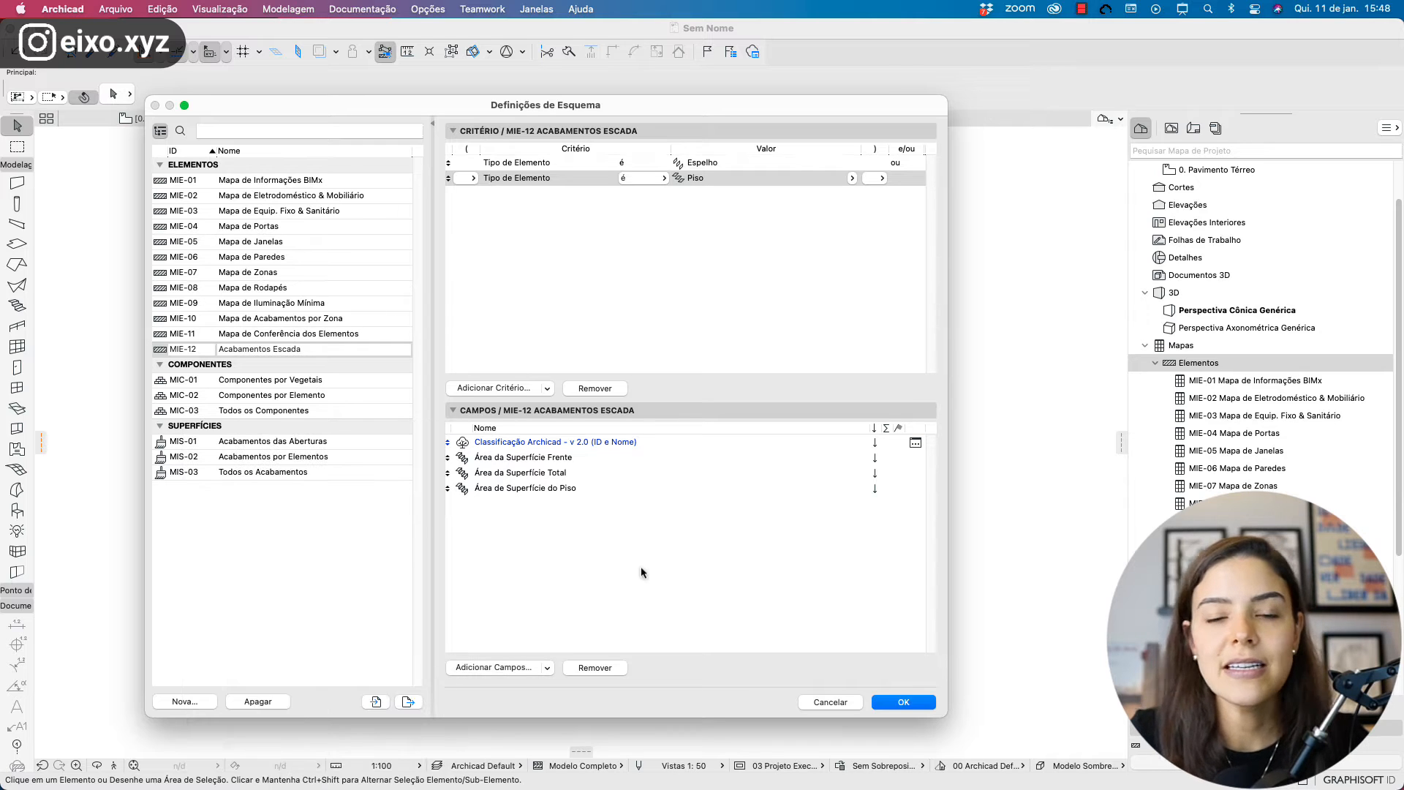
- Add the general field Materiais de Construção (Todos), place it directly below the classification field, and accept the scheme settings
{"action": "left_click", "coordinate": [481, 667]}
{"action": "left_click", "coordinate": [193, 449]}
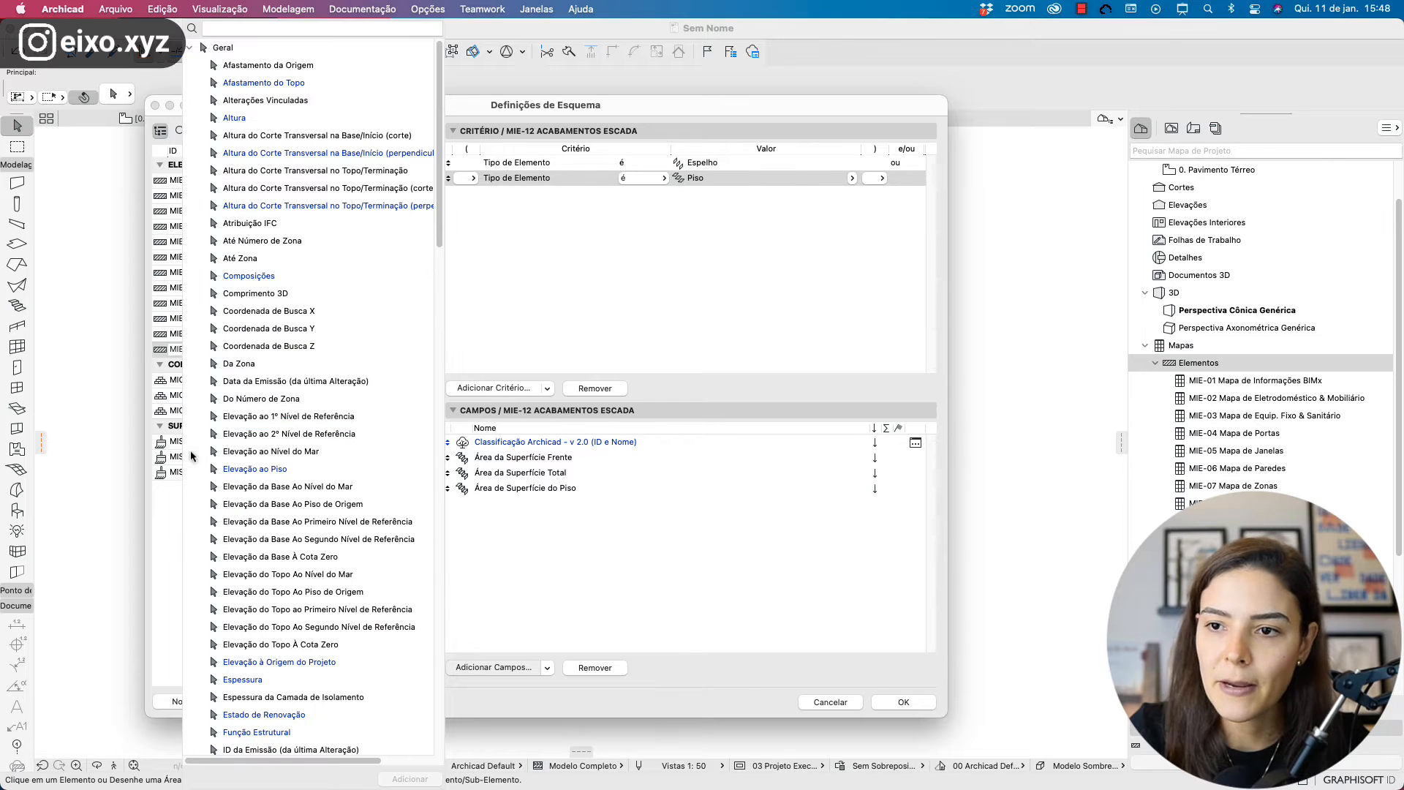
{"action": "scroll", "coordinate": [223, 441], "scroll_direction": "down", "scroll_amount": 3}
{"action": "scroll", "coordinate": [223, 441], "scroll_direction": "down", "scroll_amount": 2}
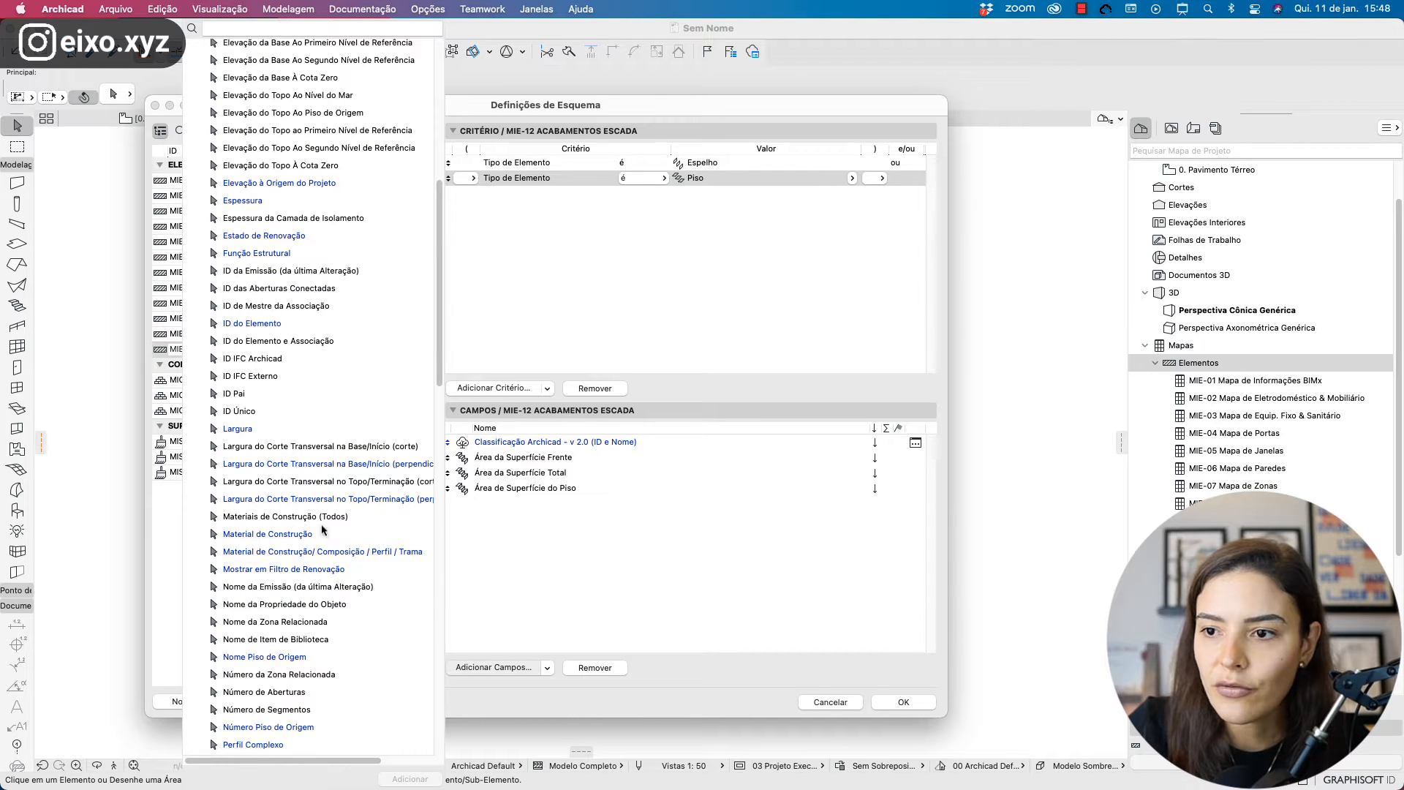
{"action": "double_click", "coordinate": [290, 517]}
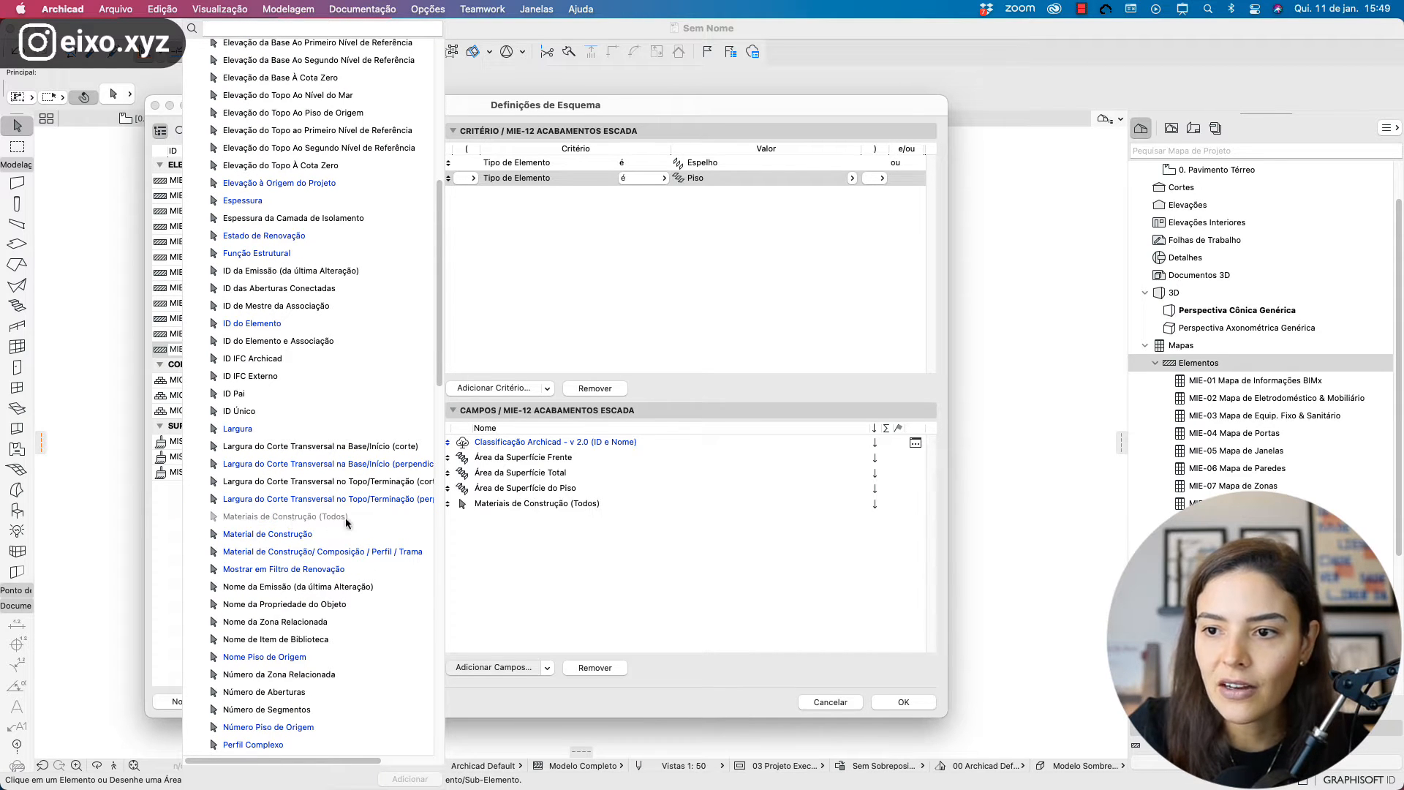
{"action": "left_click", "coordinate": [561, 573]}
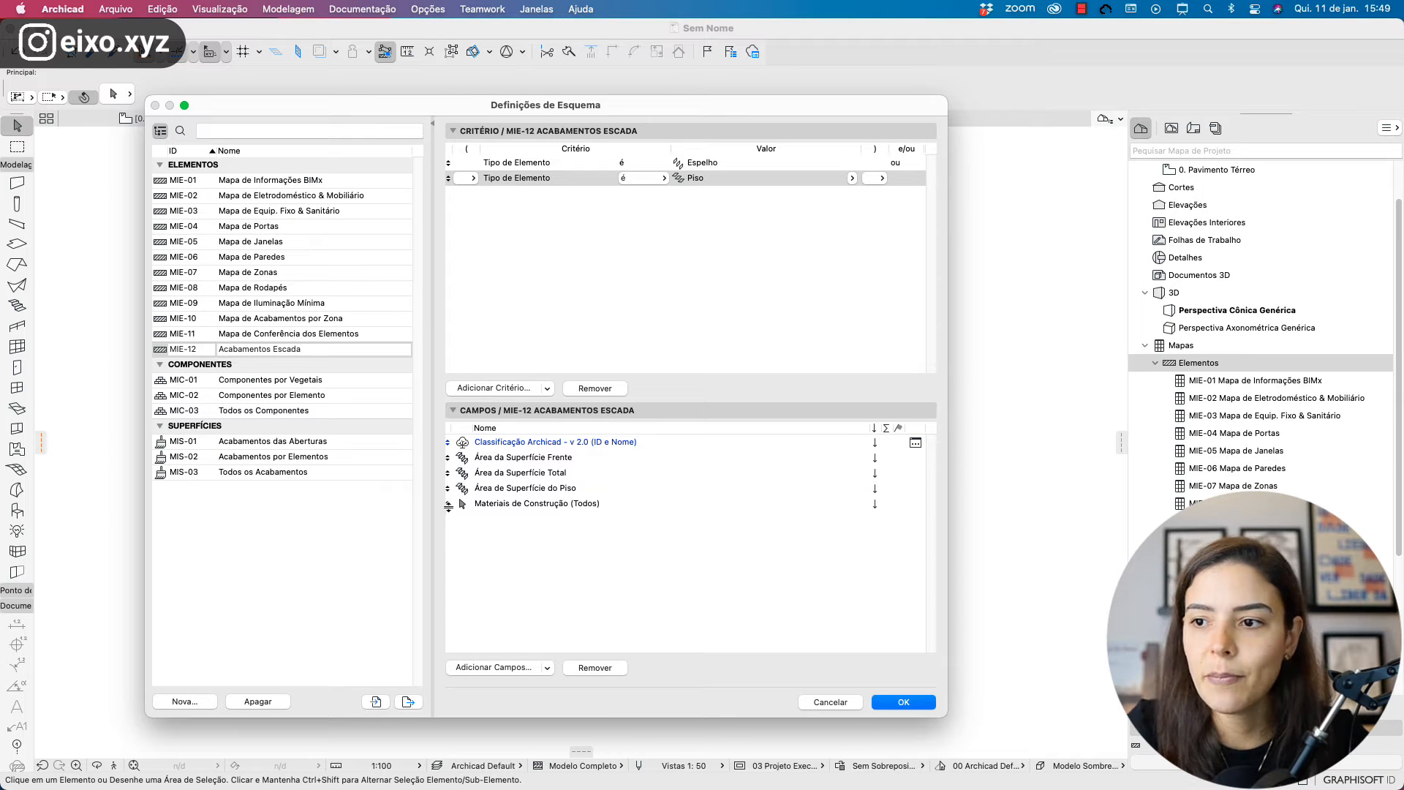
{"action": "left_click_drag", "start_coordinate": [448, 504], "coordinate": [448, 457]}
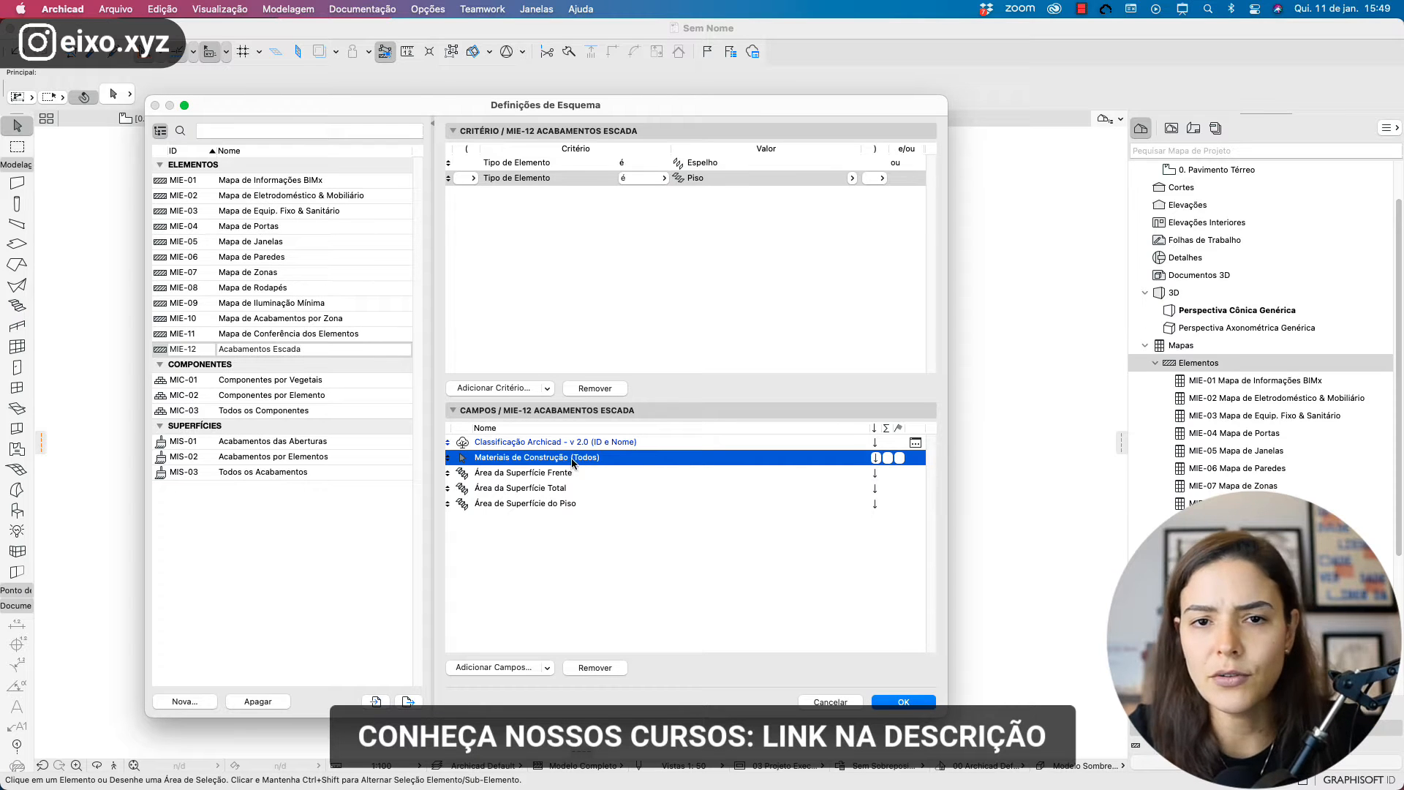
{"action": "left_click", "coordinate": [914, 703]}
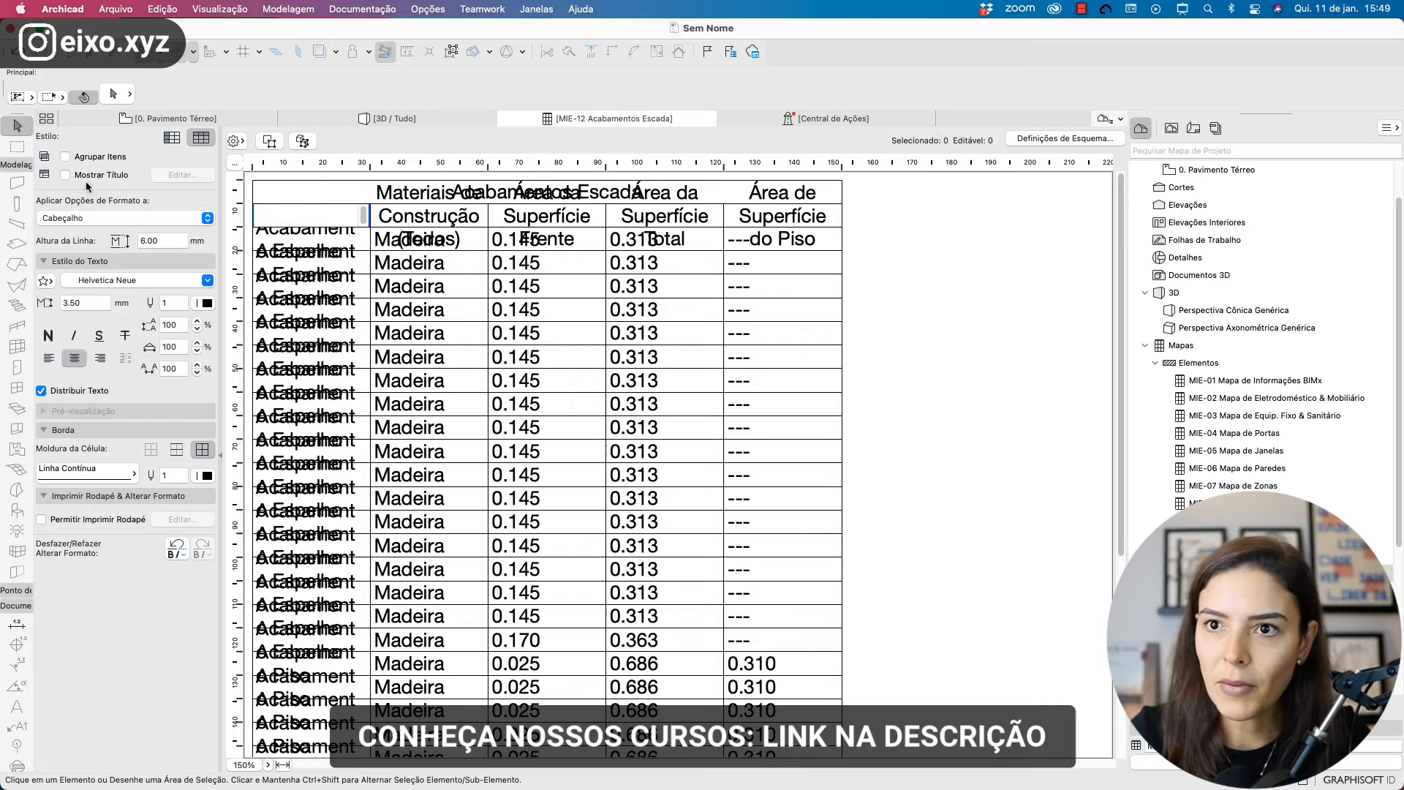
- Show the classification column as group titles in the schedule and briefly preview it with identical items grouped
{"action": "left_click", "coordinate": [82, 177]}
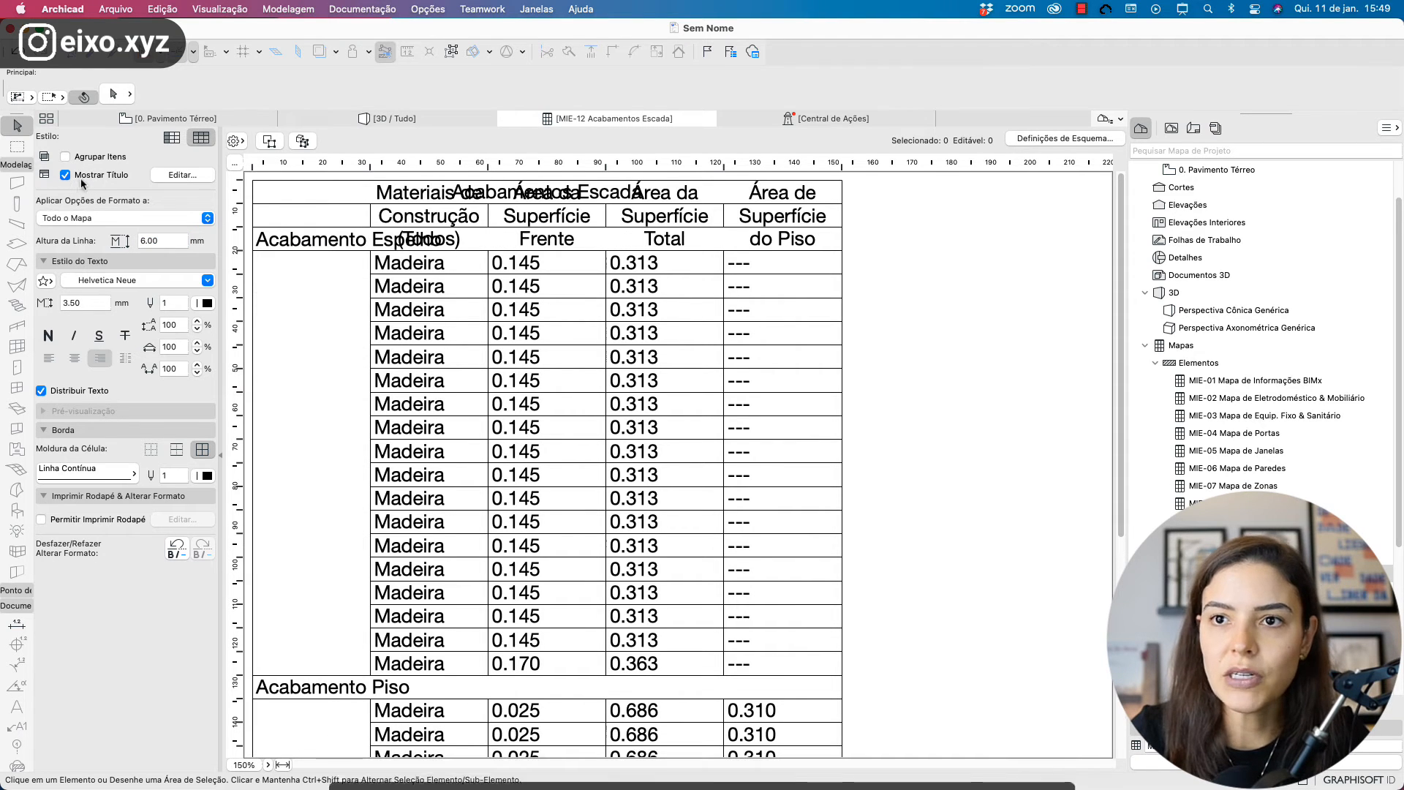
{"action": "left_click", "coordinate": [93, 158]}
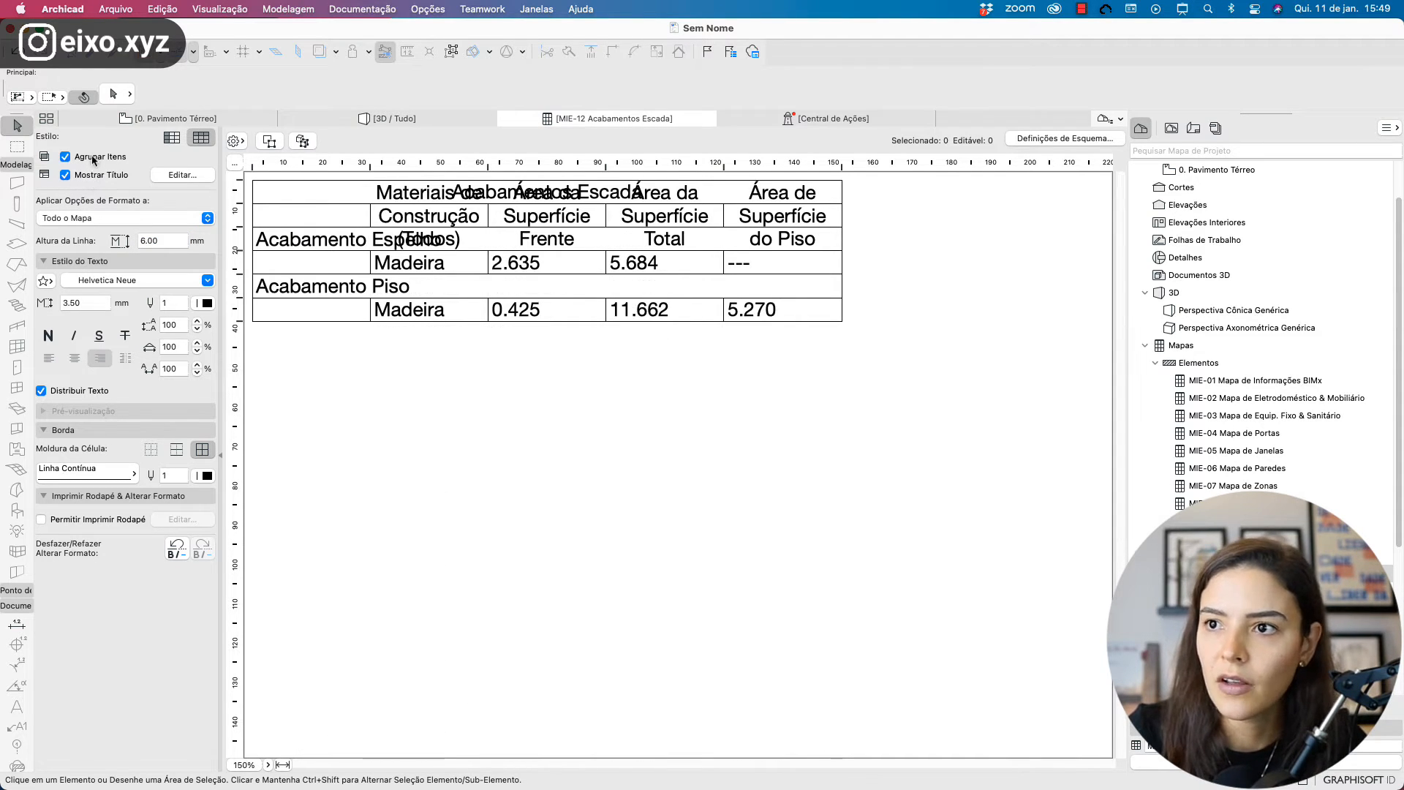
{"action": "left_click", "coordinate": [93, 158]}
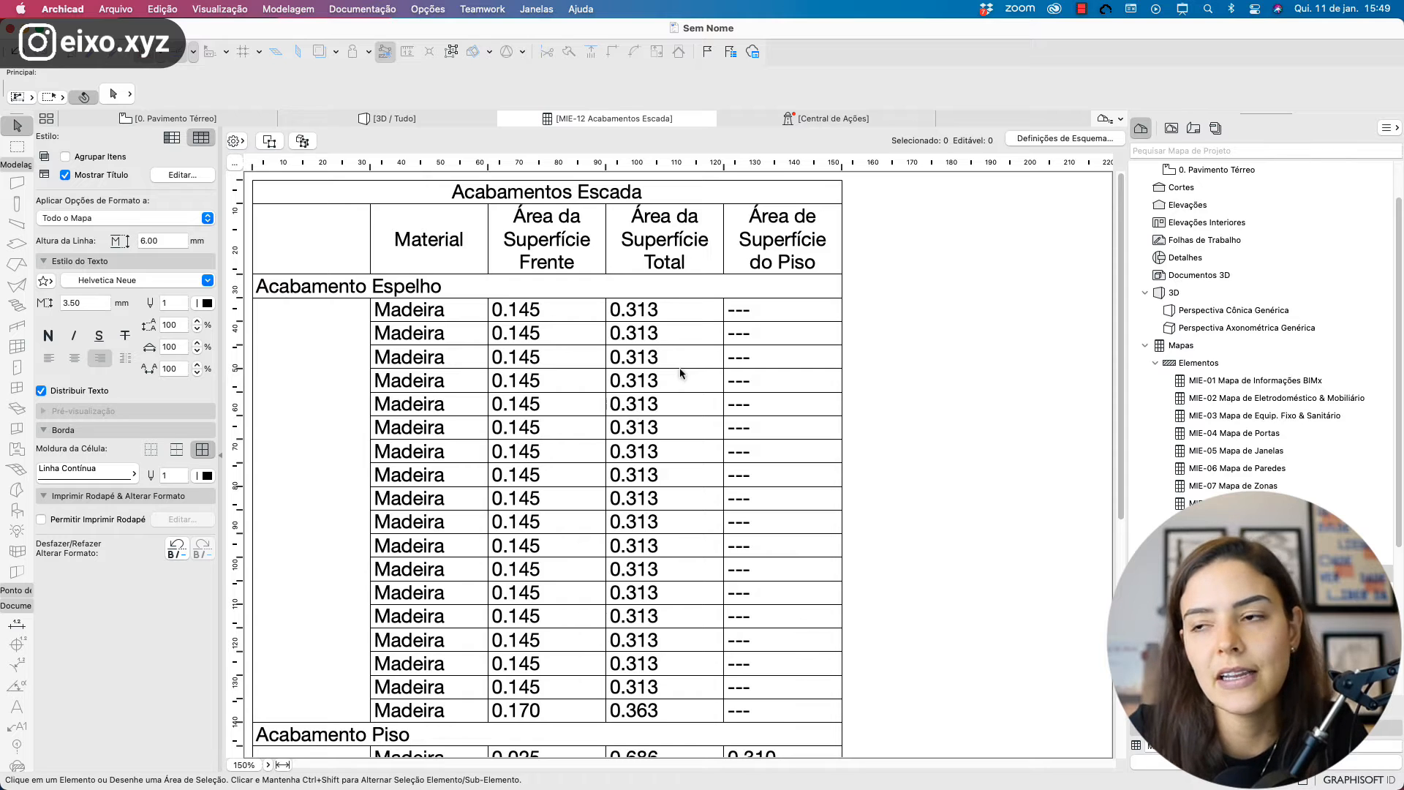
- Check the first riser's front surface area in the schedule, and measure the full step height on the stair in 3D
{"action": "left_click", "coordinate": [310, 293]}
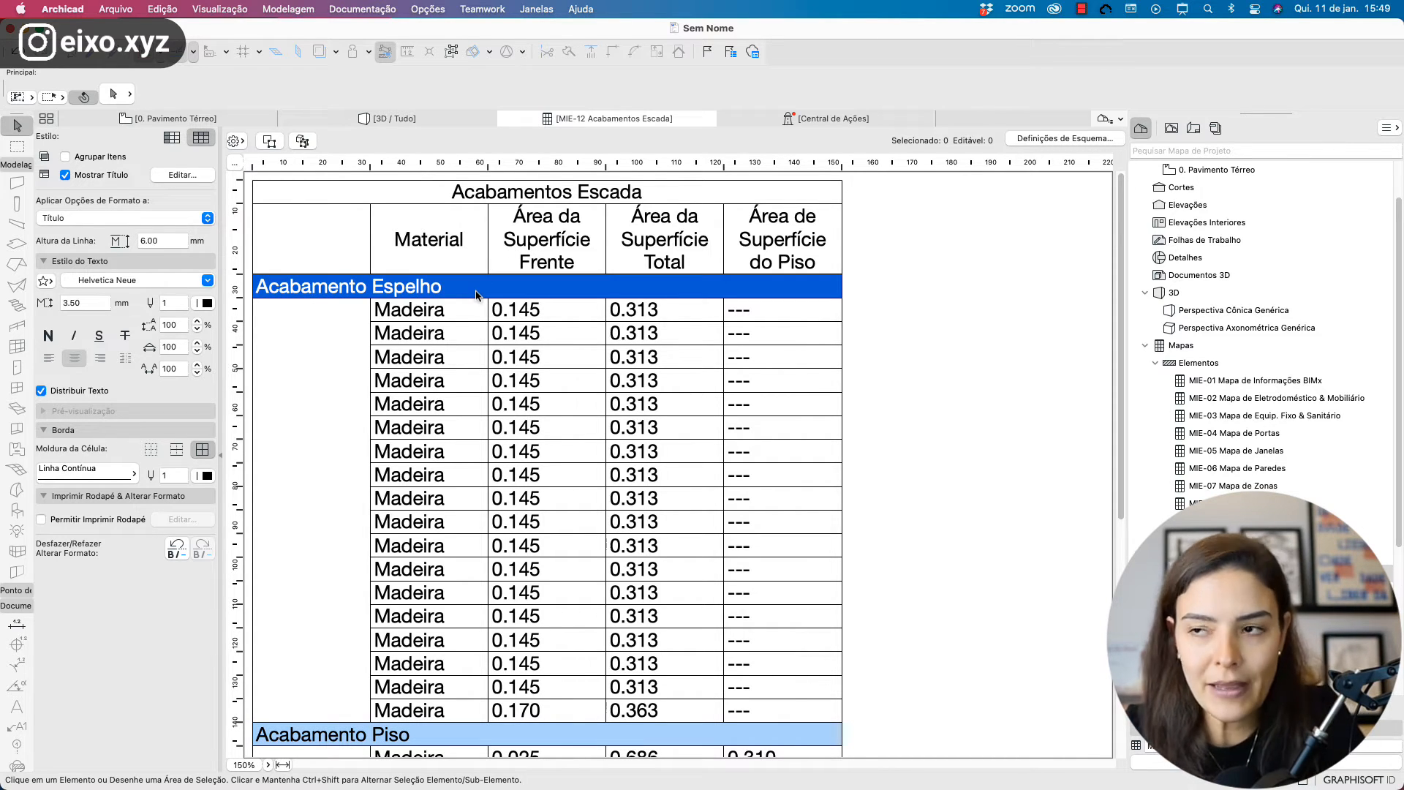
{"action": "left_click", "coordinate": [549, 311]}
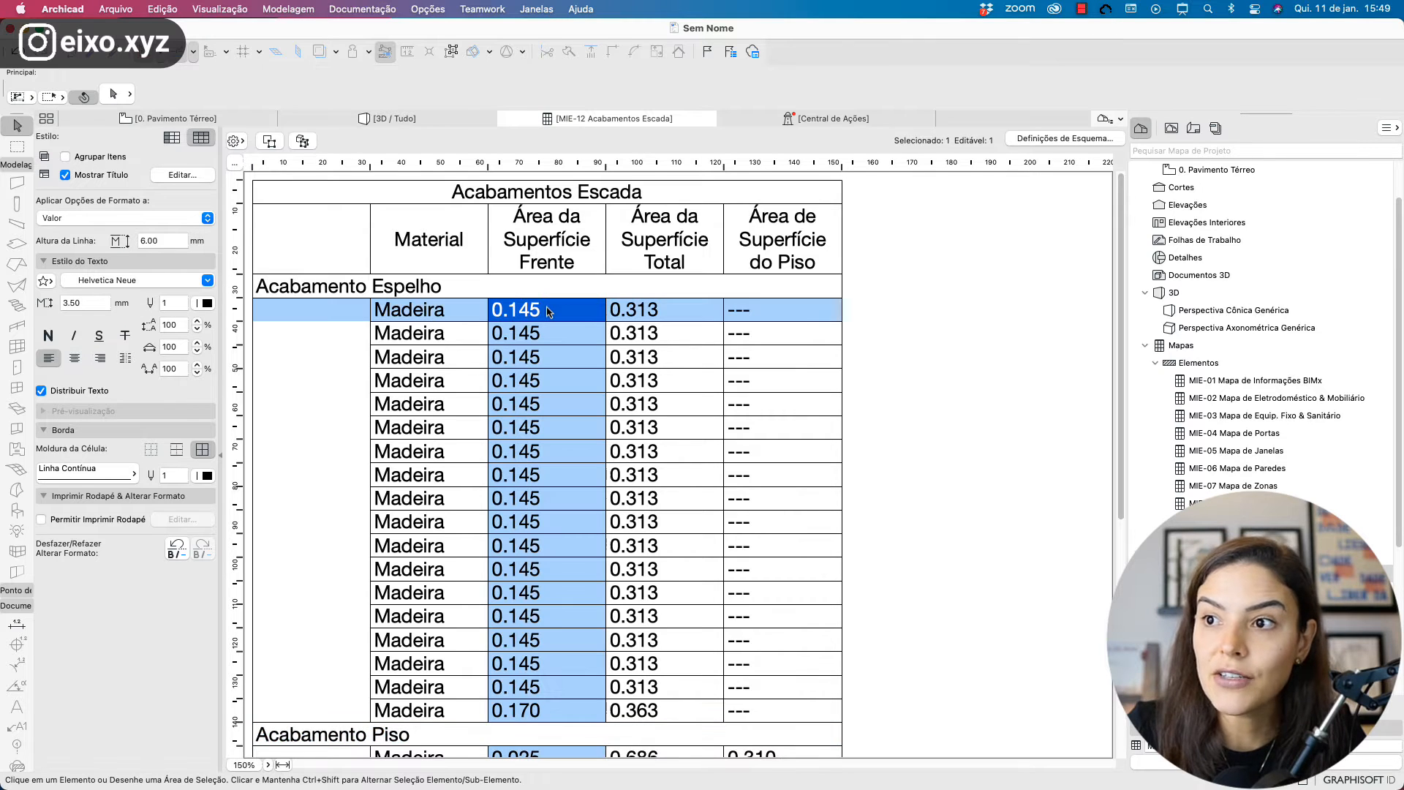
{"action": "left_click", "coordinate": [398, 122]}
{"action": "scroll", "coordinate": [606, 434], "scroll_direction": "up", "scroll_amount": 5}
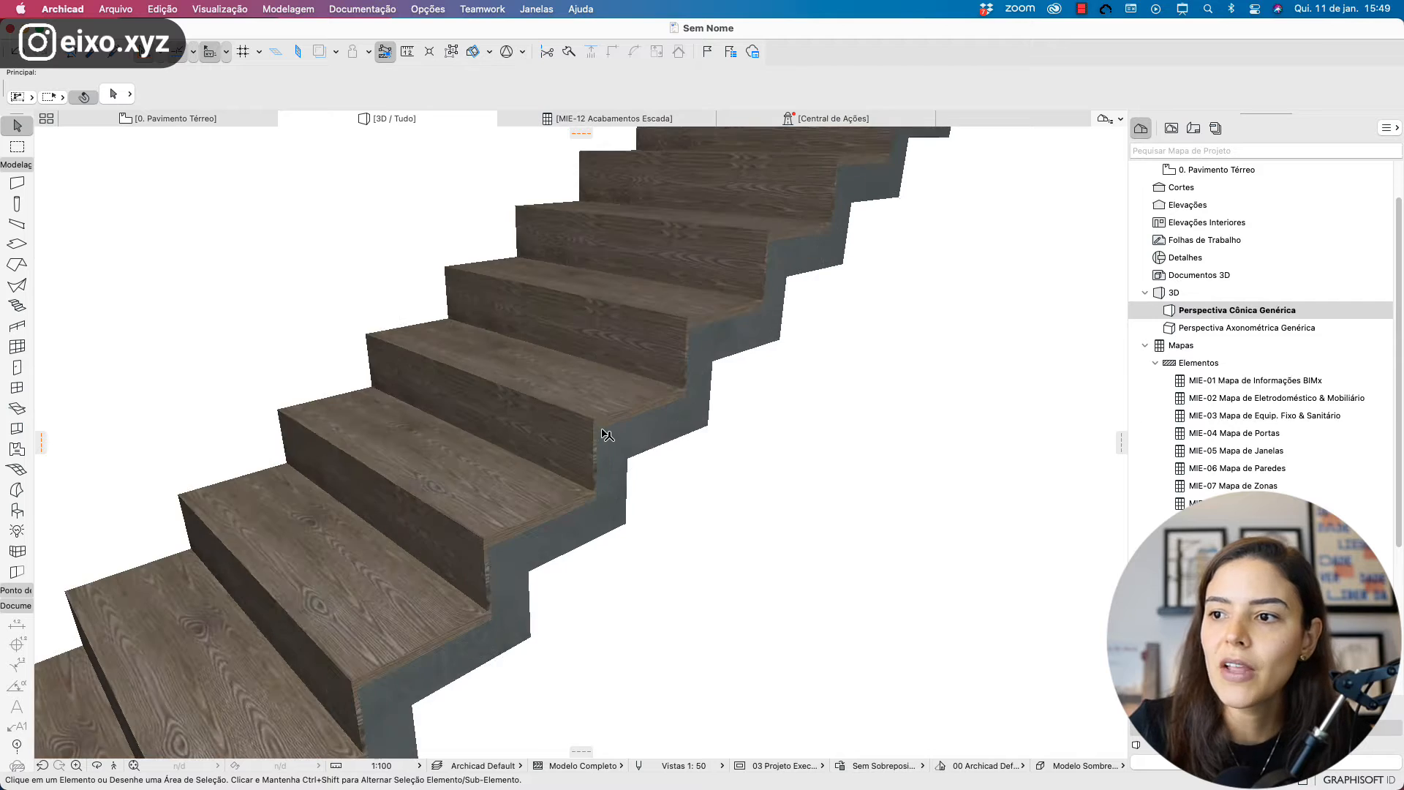
{"action": "scroll", "coordinate": [606, 434], "scroll_direction": "up", "scroll_amount": 5}
{"action": "left_click", "coordinate": [510, 441]}
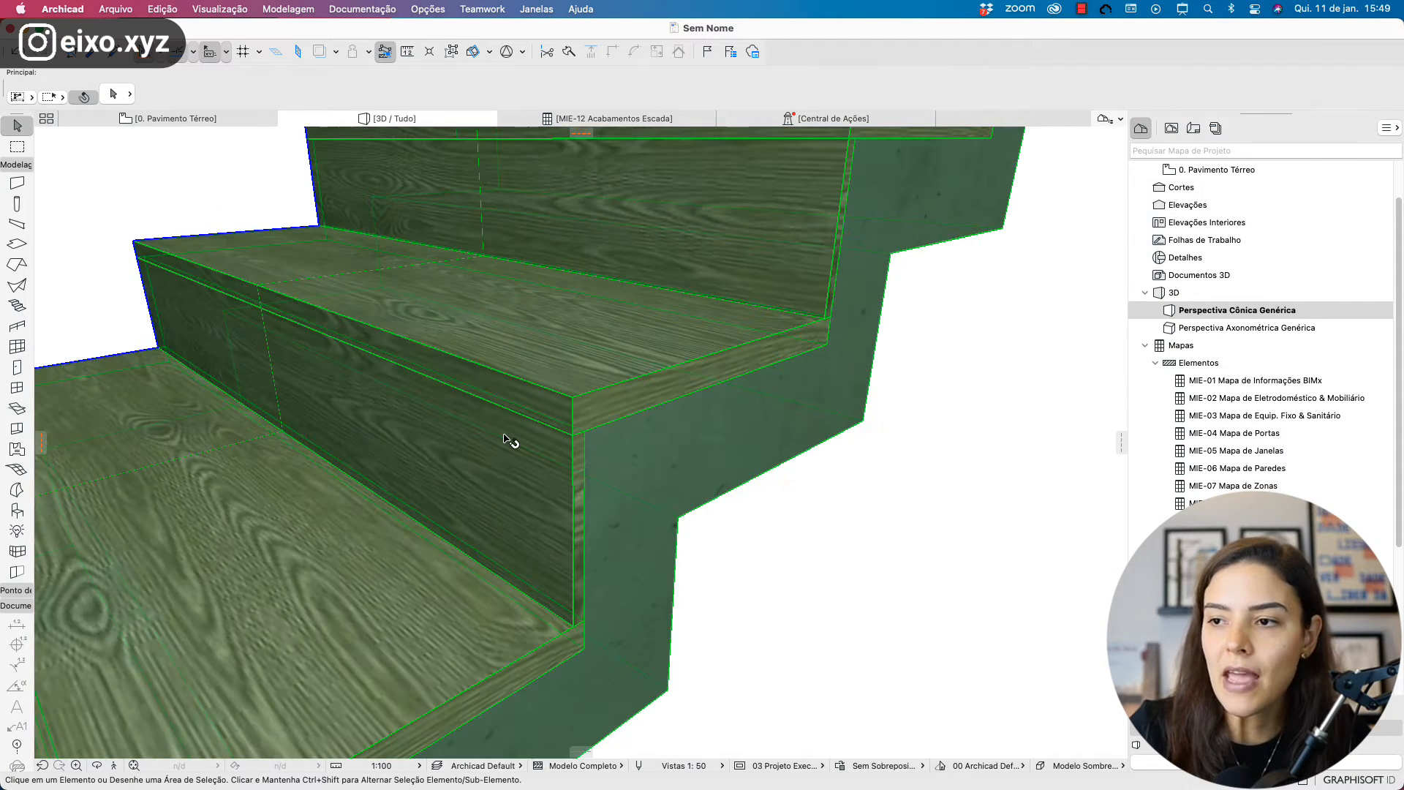
{"action": "key", "text": "m"}
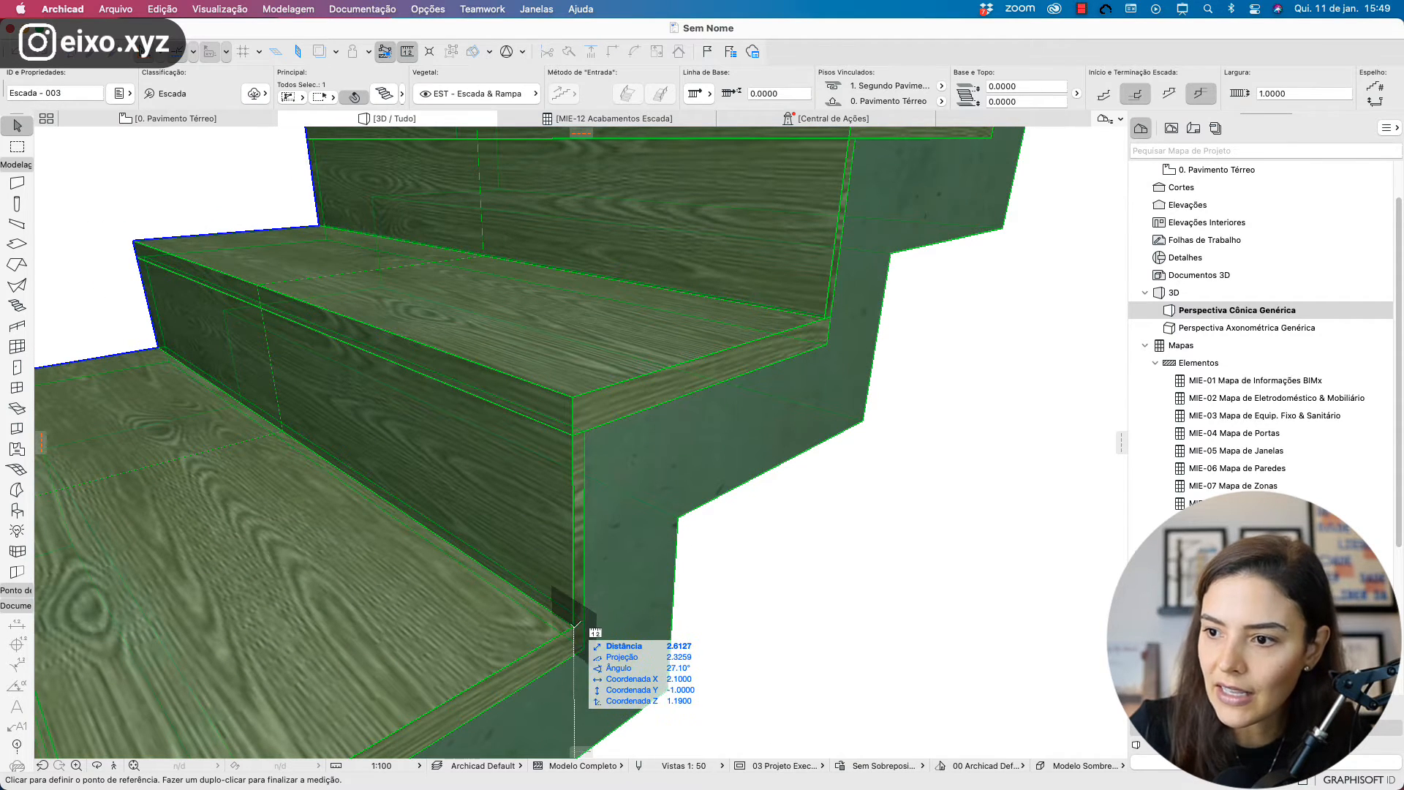
{"action": "left_click", "coordinate": [575, 626]}
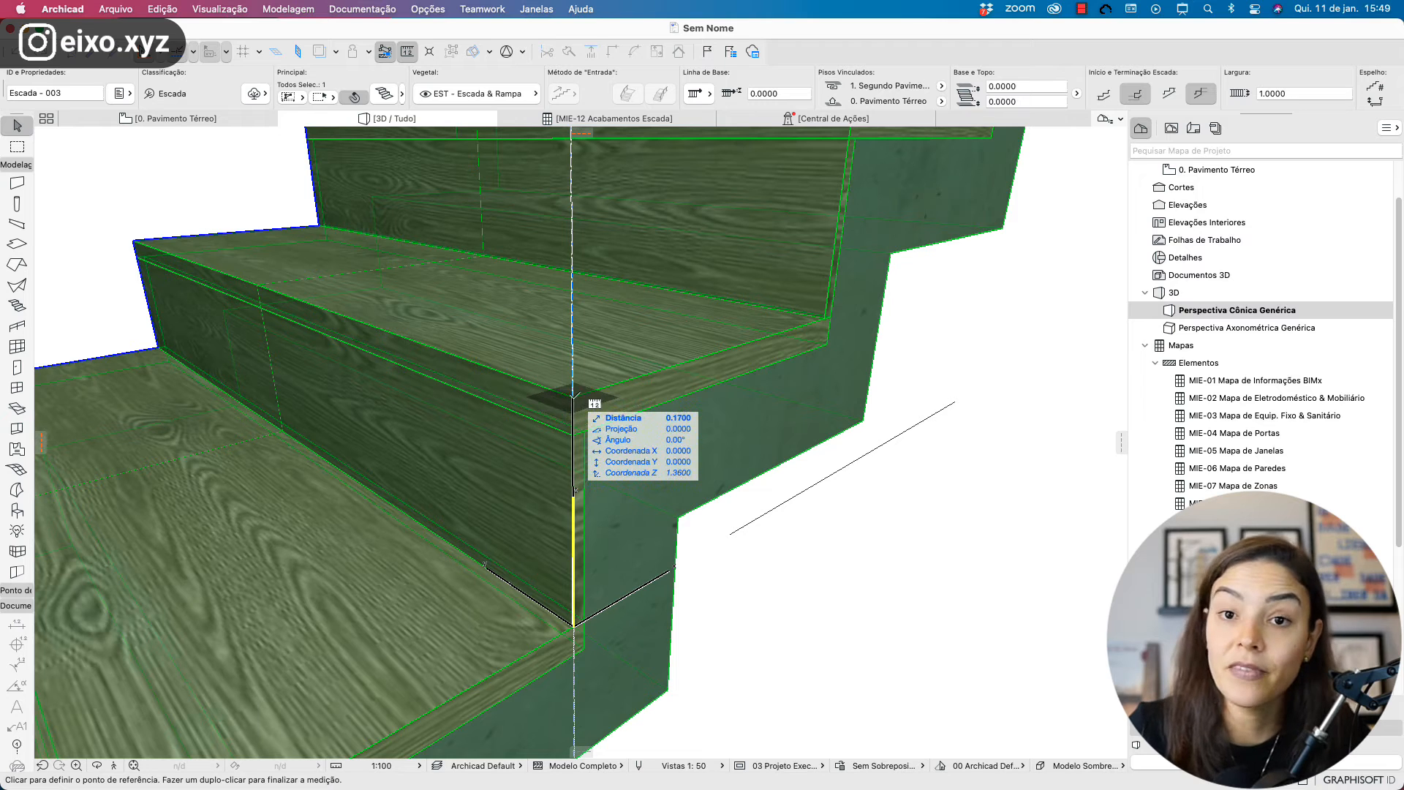
{"action": "key", "text": "Escape"}
- Enter the stair's edit mode, select one riser, and measure the tread thickness above its upper corner
{"action": "left_click", "coordinate": [813, 613]}
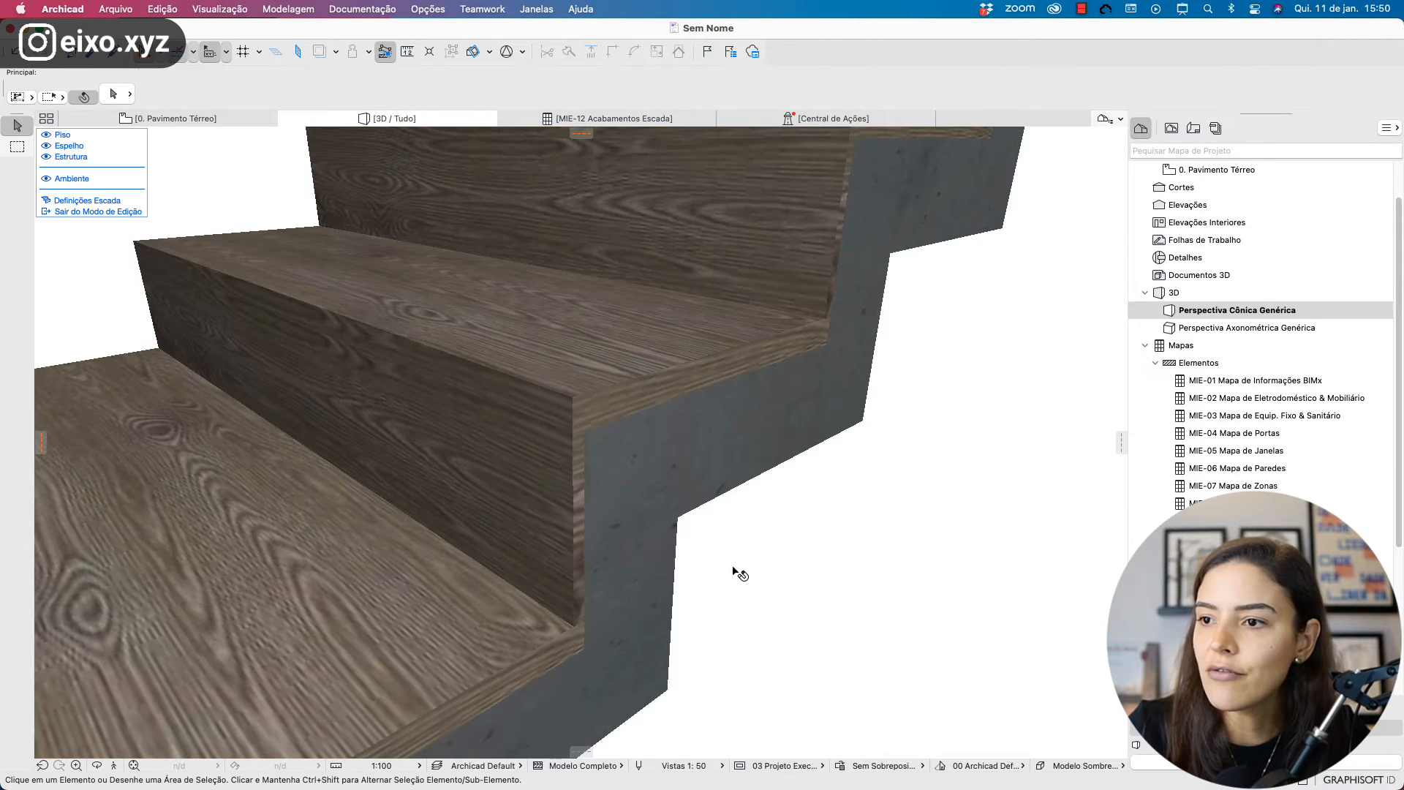
{"action": "left_click", "coordinate": [558, 462]}
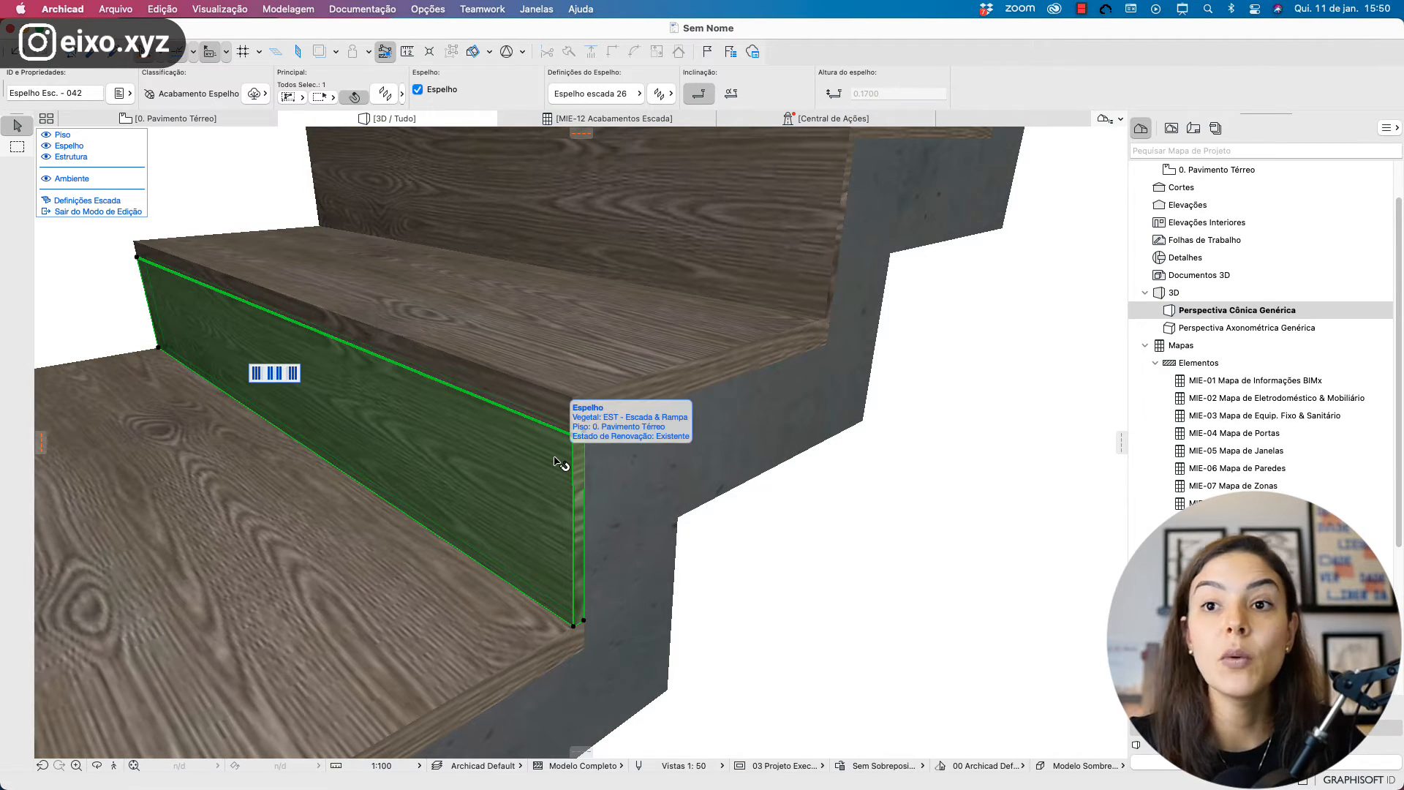
{"action": "key", "text": "m"}
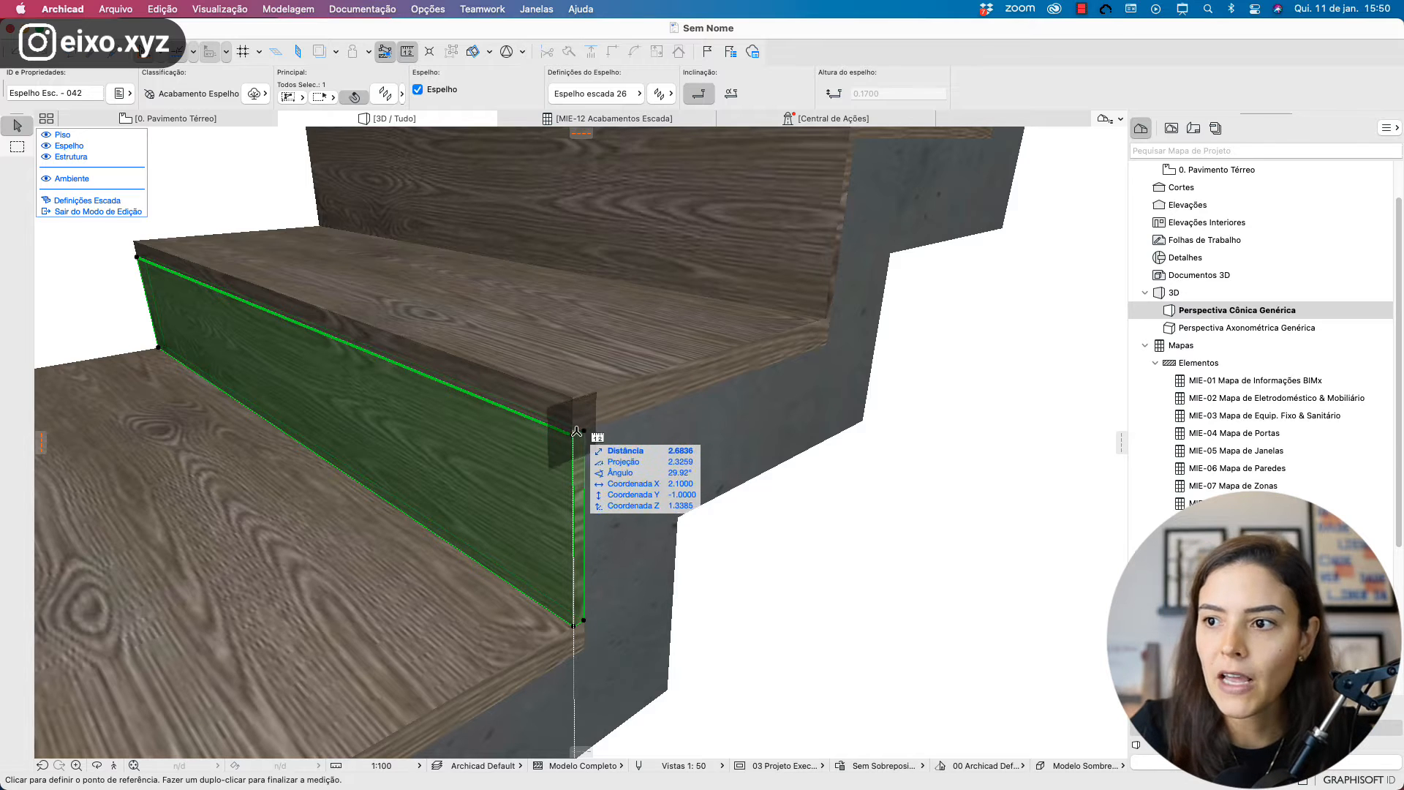
{"action": "left_click", "coordinate": [576, 433]}
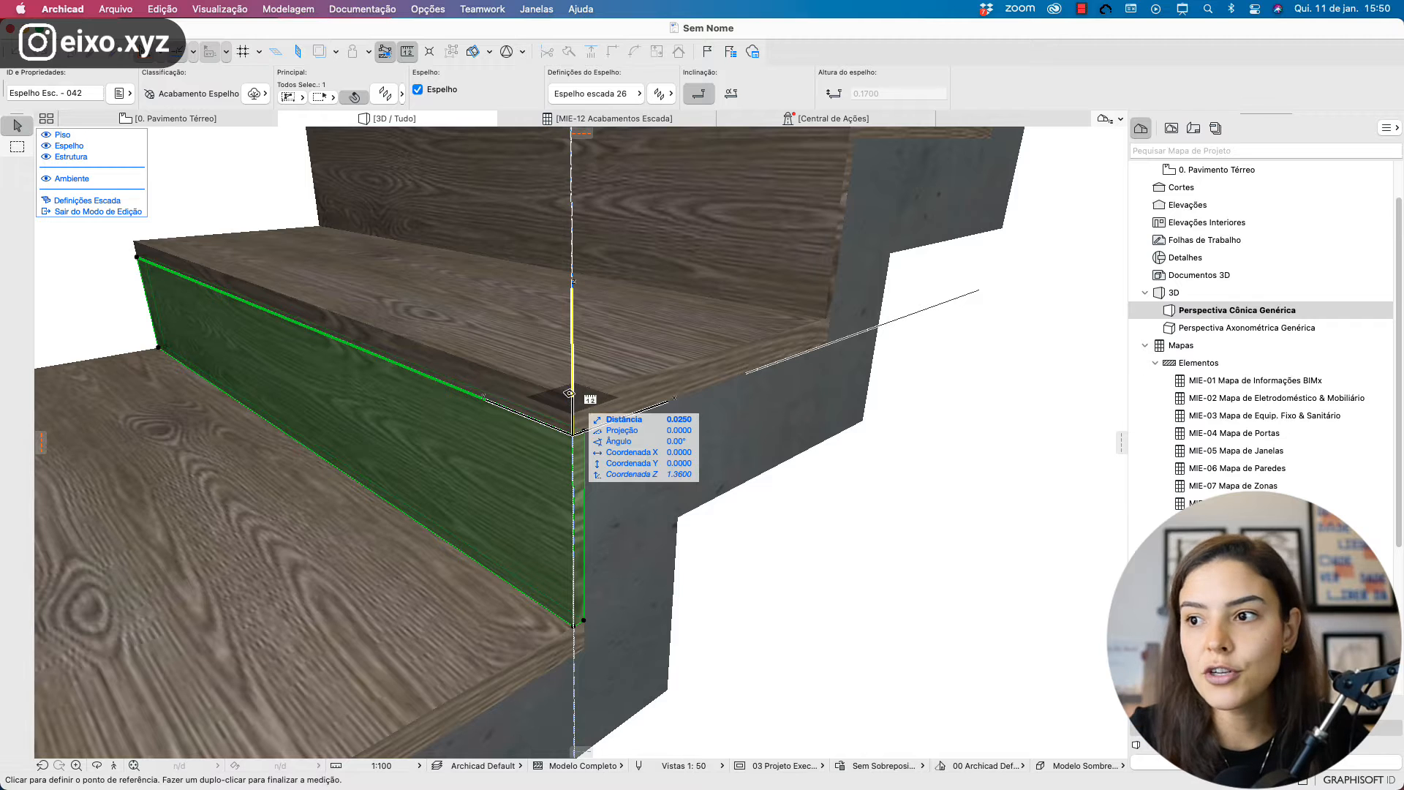
{"action": "key", "text": "Escape"}
- Select the tread above that riser and measure its depth along the side edge
{"action": "left_click", "coordinate": [564, 354]}
{"action": "middle_click_drag", "start_coordinate": [735, 419], "coordinate": [623, 464], "text": "shift"}
{"action": "key", "text": "m"}
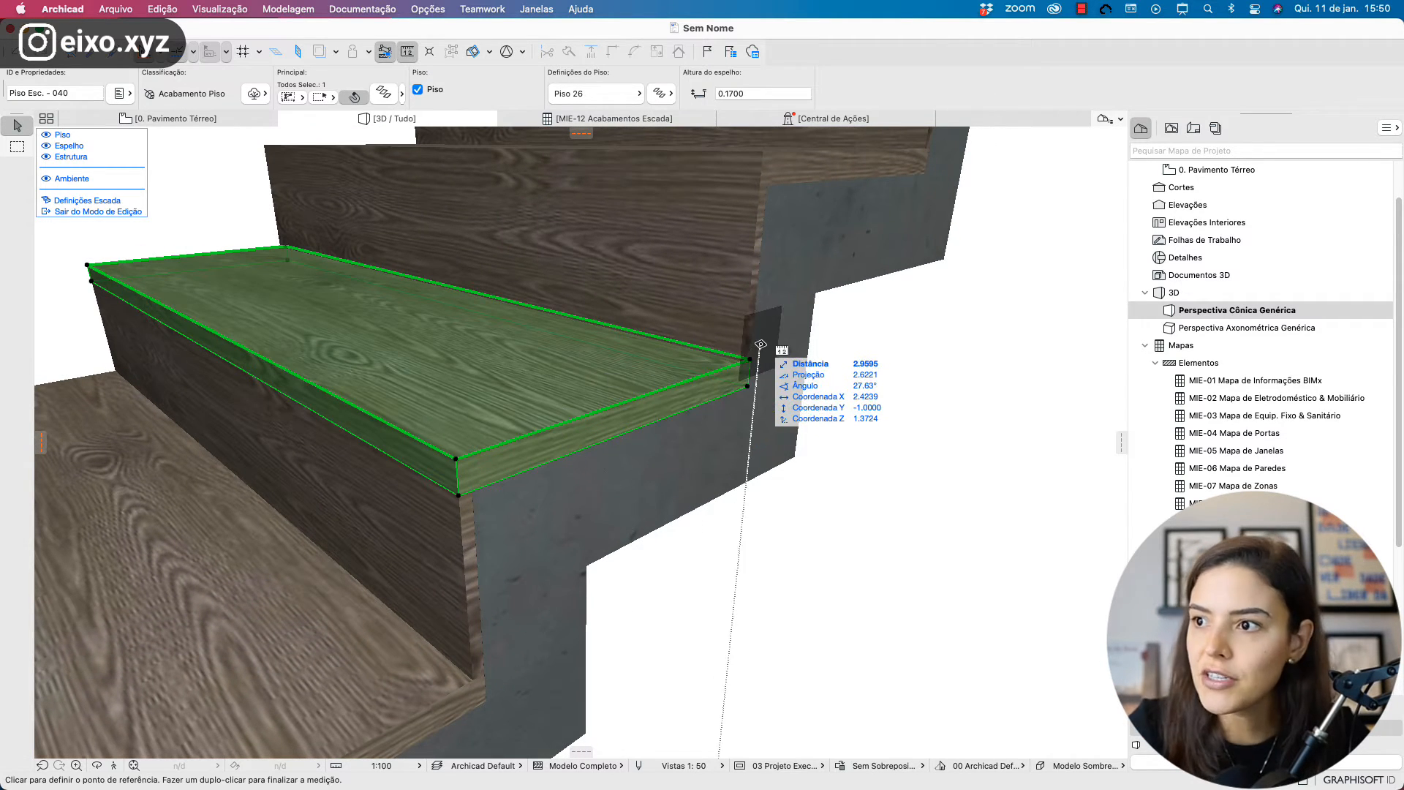
{"action": "middle_click_drag", "start_coordinate": [455, 463], "coordinate": [613, 472], "text": "shift"}
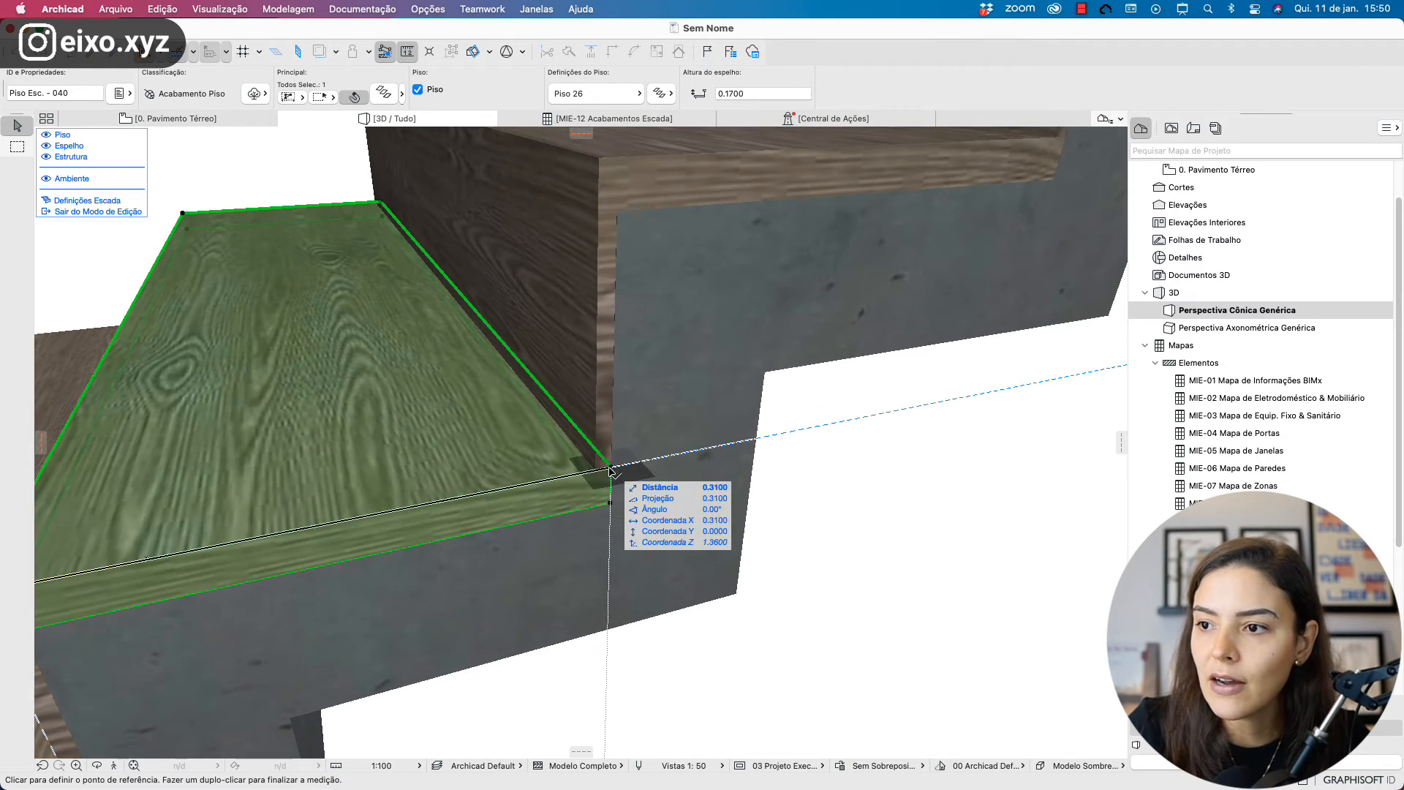
- End the tread measurement, clear the selection and leave the stair's edit mode
{"action": "key", "text": "Escape"}
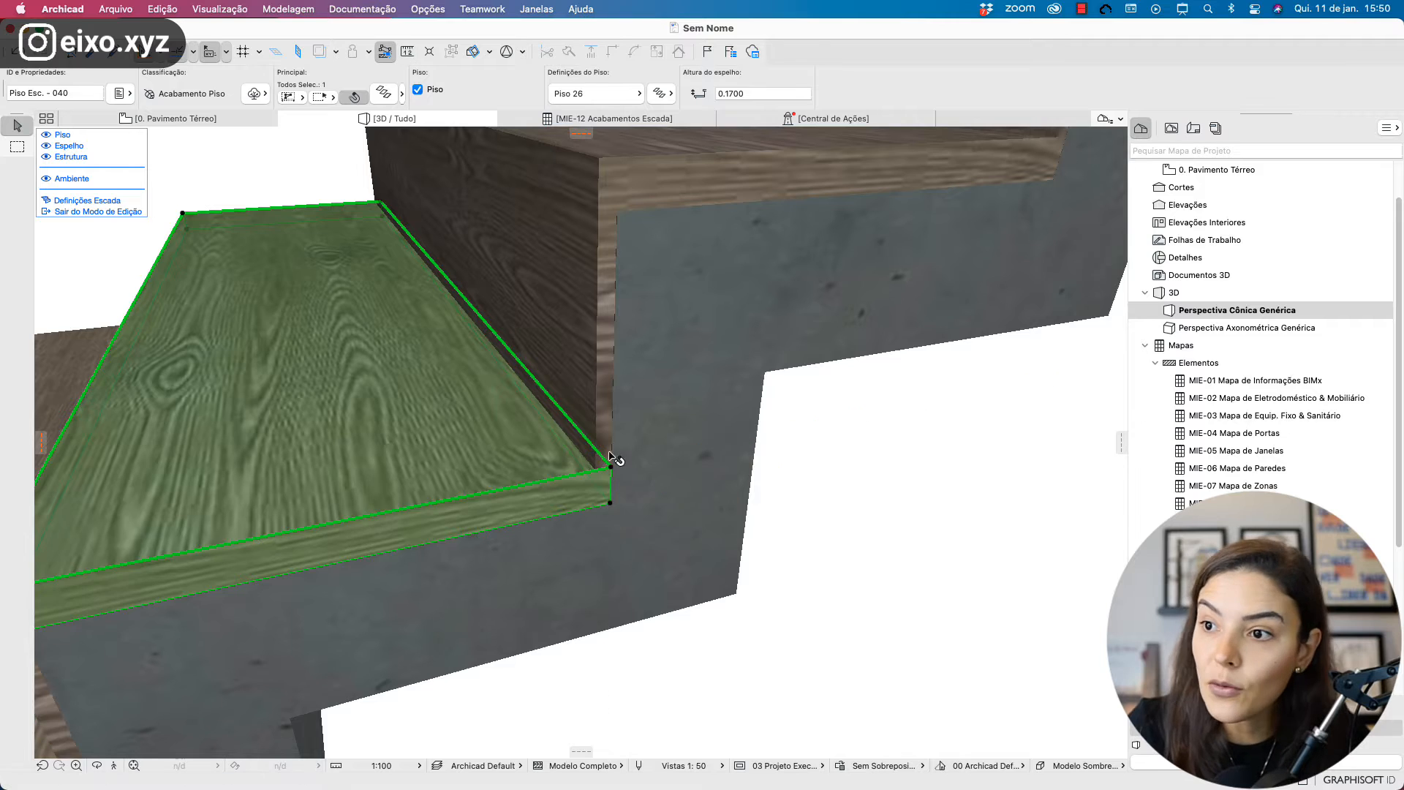
{"action": "key", "text": "Escape"}
{"action": "left_click", "coordinate": [606, 415]}
{"action": "key", "text": "Escape"}
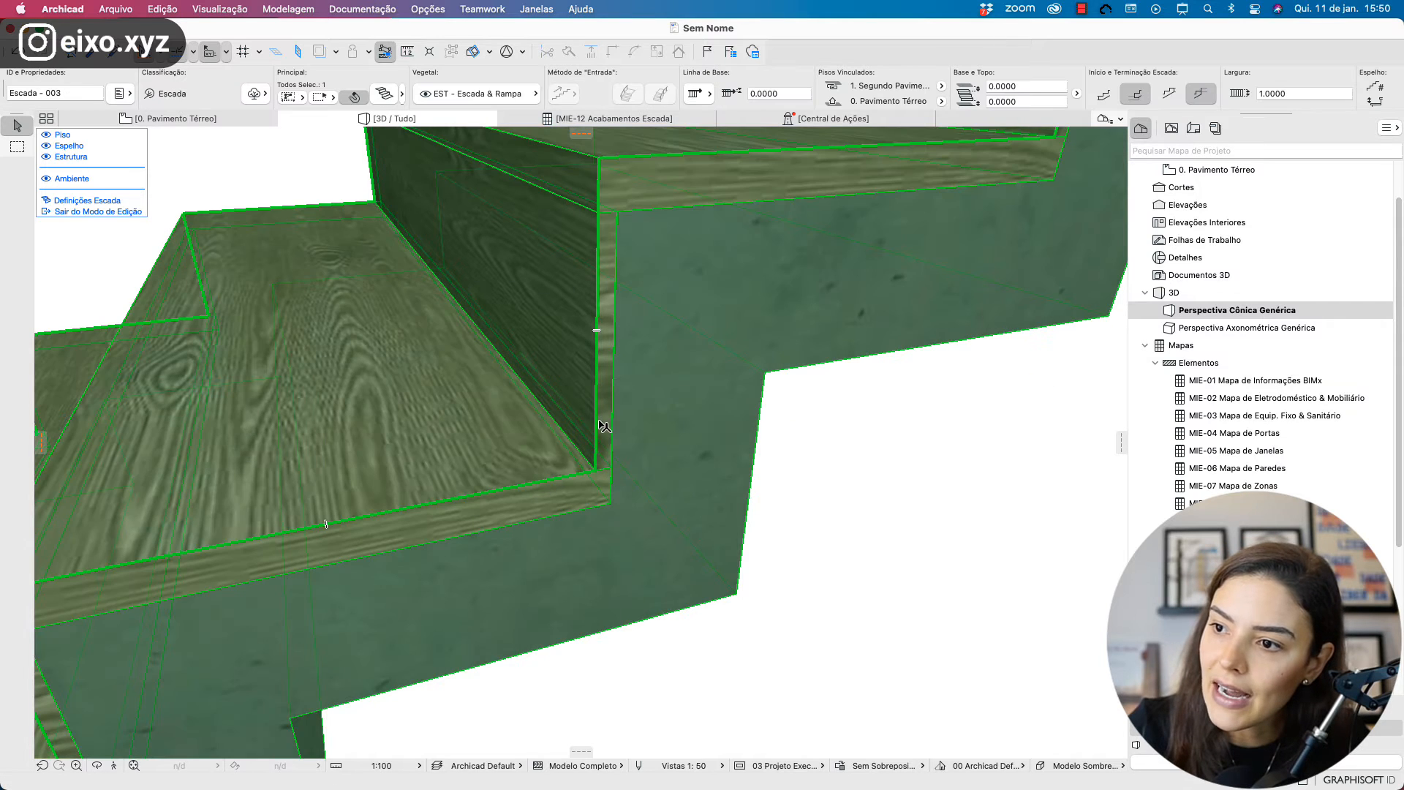
{"action": "key", "text": "Escape"}
{"action": "scroll", "coordinate": [761, 485], "scroll_direction": "down", "scroll_amount": 10}
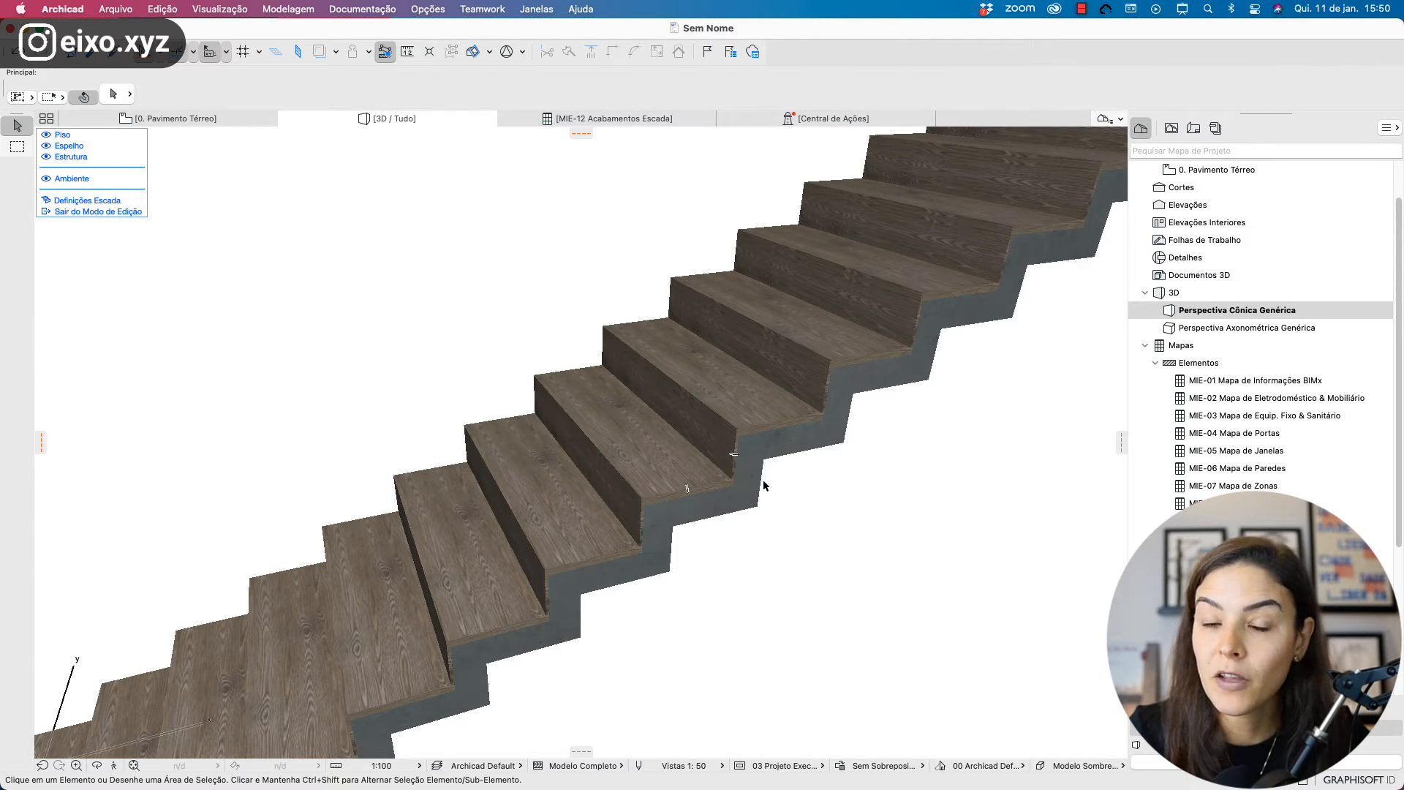
{"action": "key", "text": "Escape"}
{"action": "scroll", "coordinate": [765, 608], "scroll_direction": "up", "scroll_amount": 5}
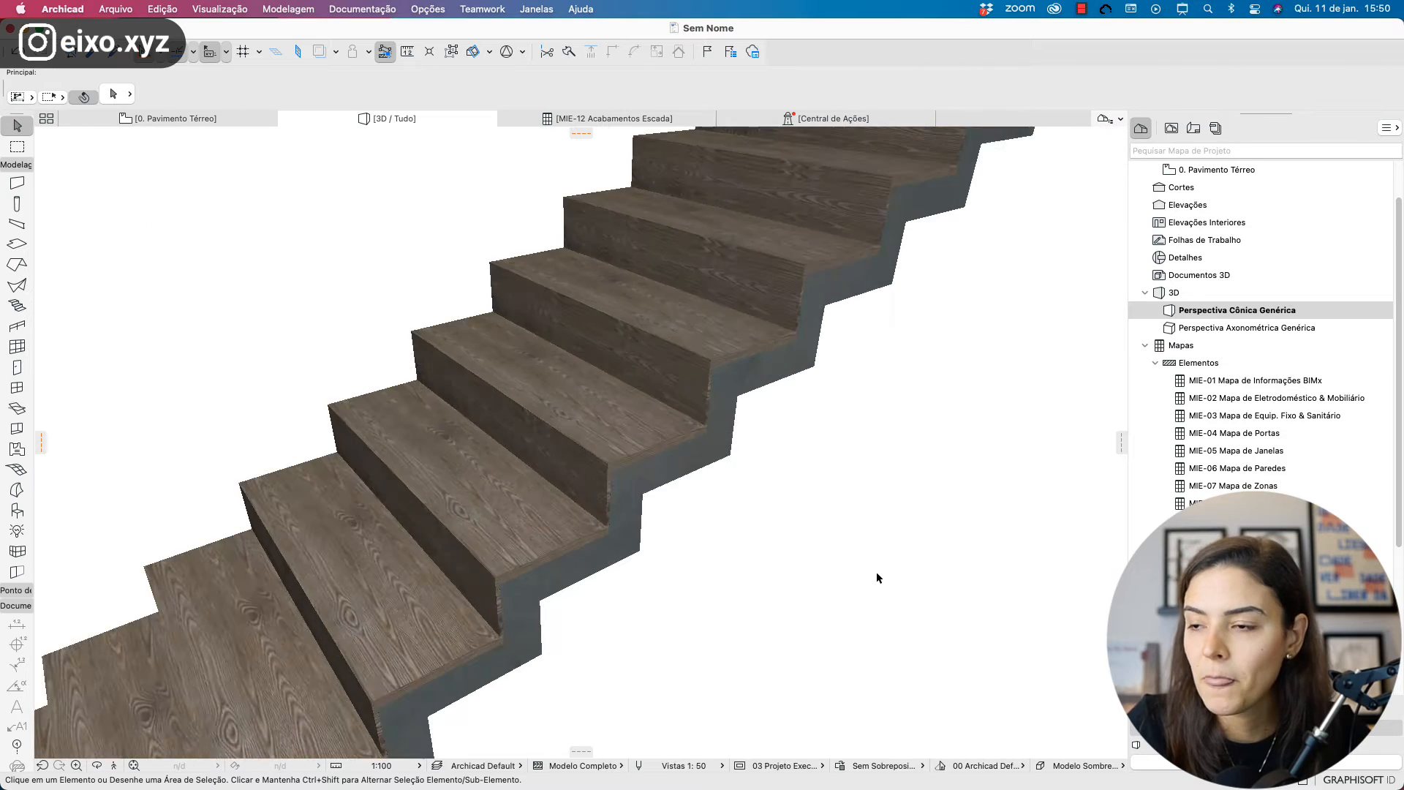
- Check the second riser's front surface area in the MIE-12 schedule and return to the 3D stair view
{"action": "left_click", "coordinate": [585, 119]}
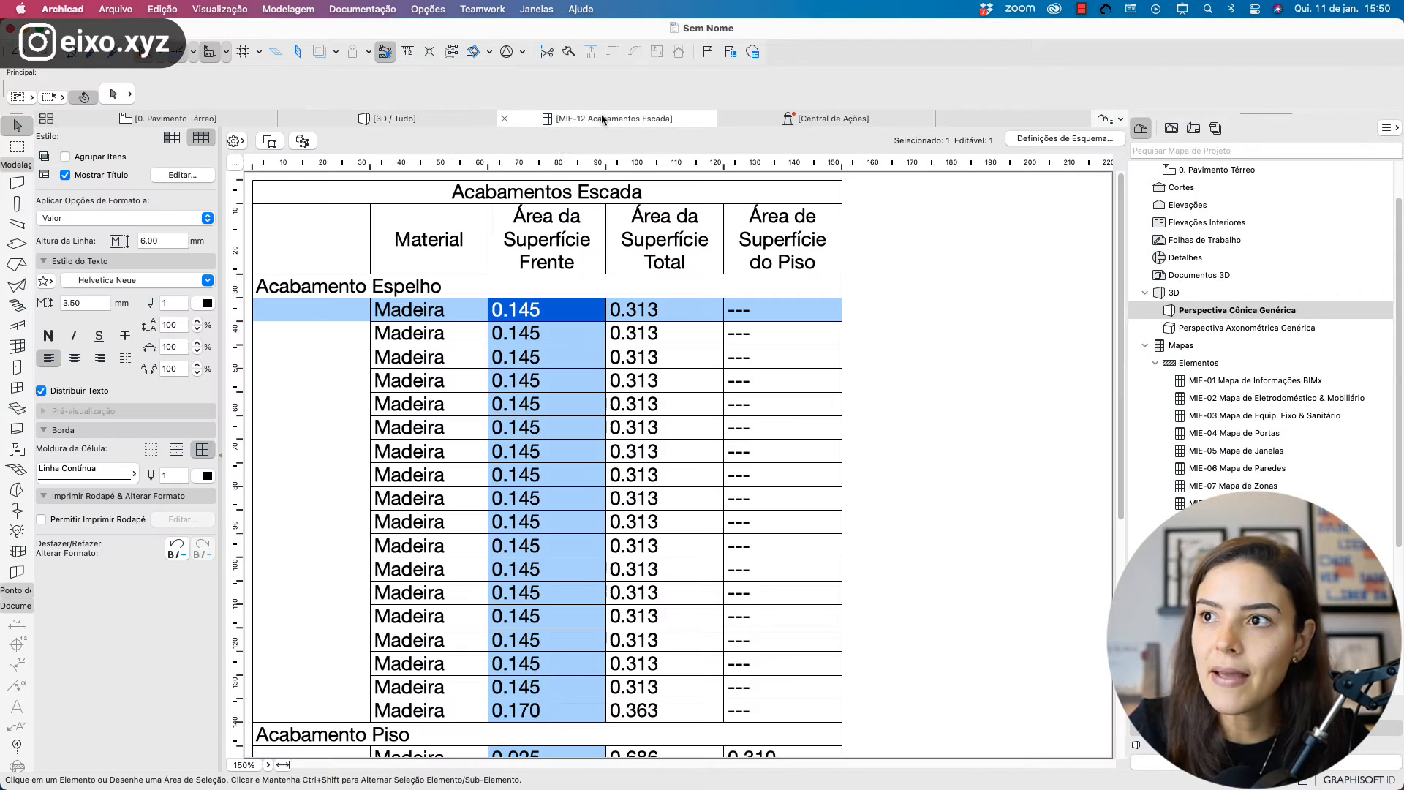
{"action": "left_click", "coordinate": [545, 336]}
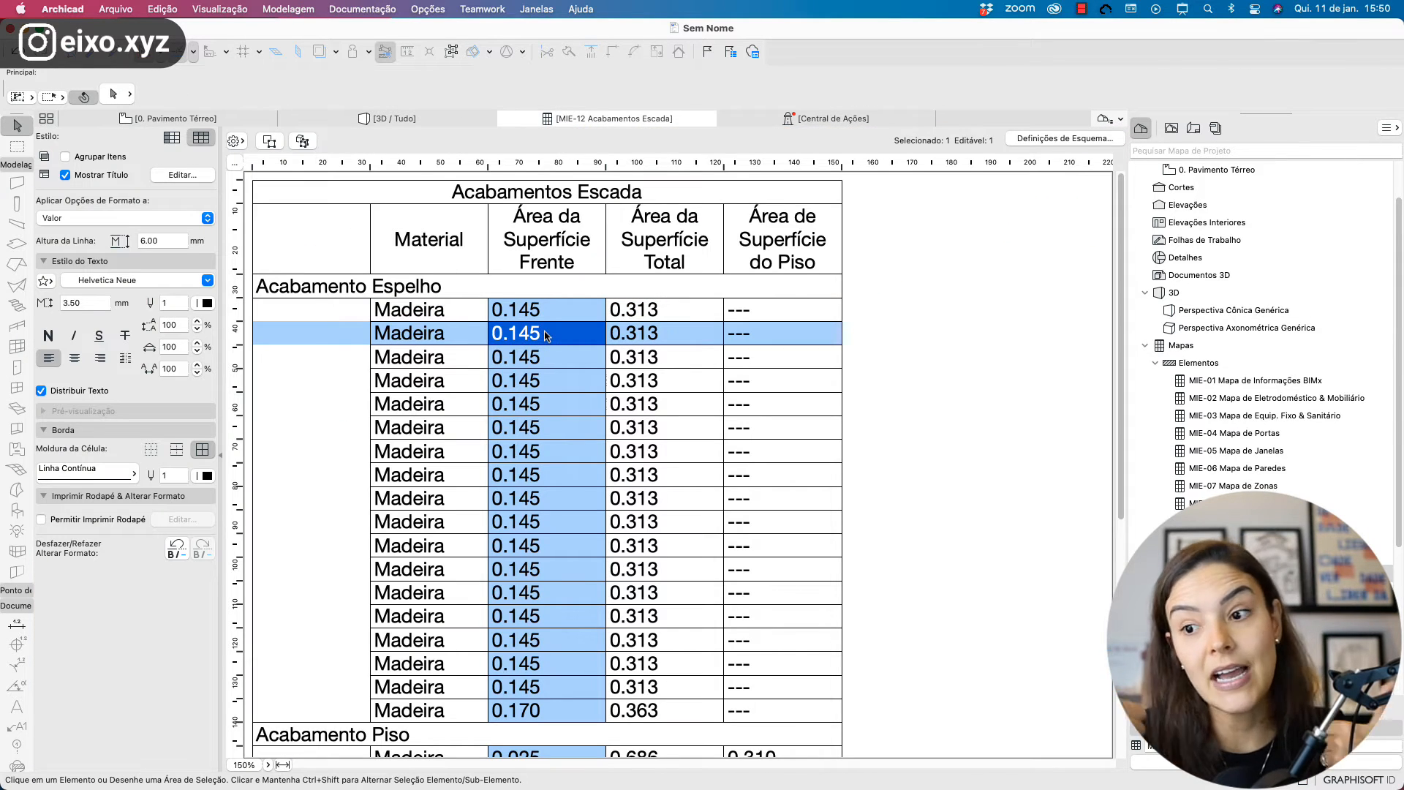
{"action": "left_click", "coordinate": [419, 117]}
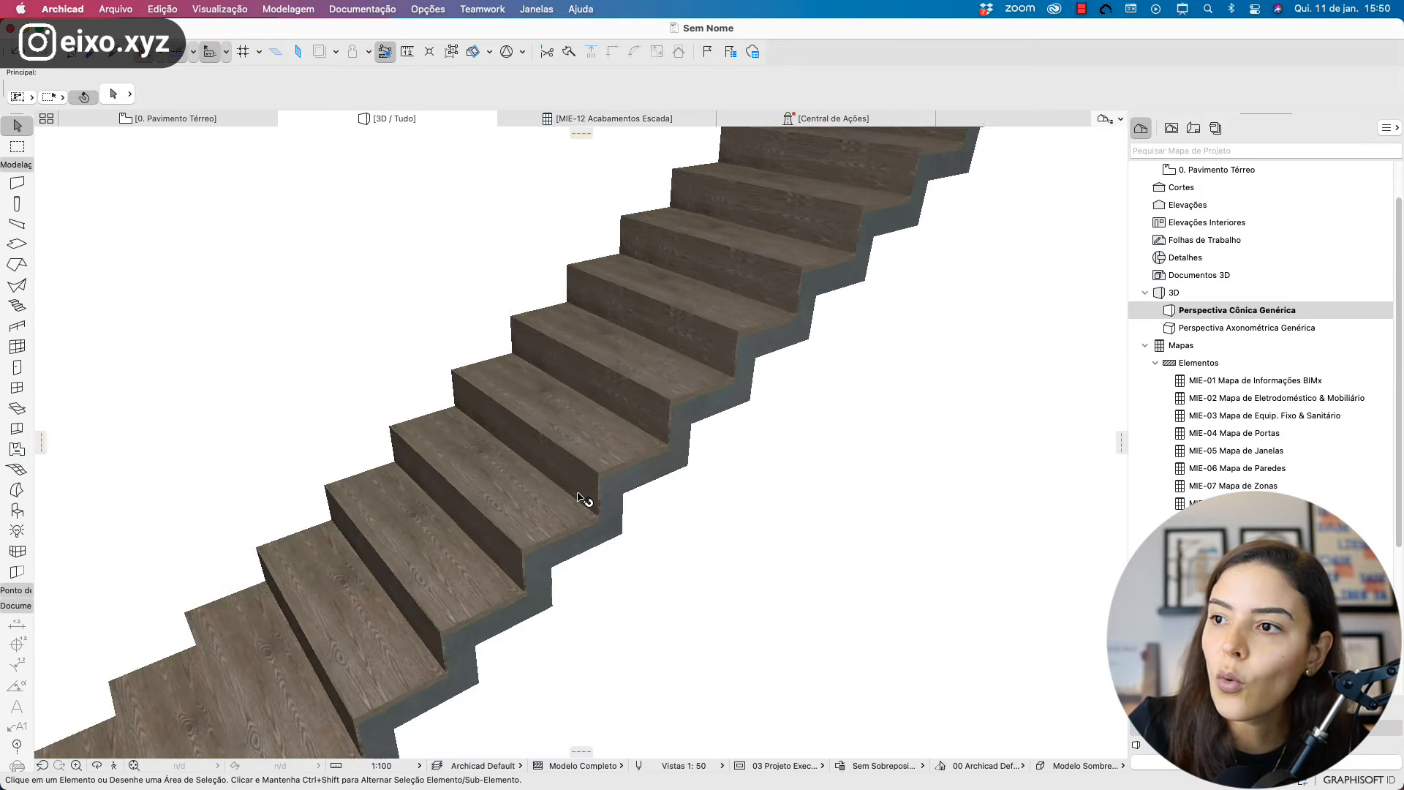
- Select the stair in 3D and measure the height of its topmost riser along the side edge
{"action": "scroll", "coordinate": [581, 490], "scroll_direction": "up", "scroll_amount": 3}
{"action": "scroll", "coordinate": [581, 498], "scroll_direction": "down", "scroll_amount": 3}
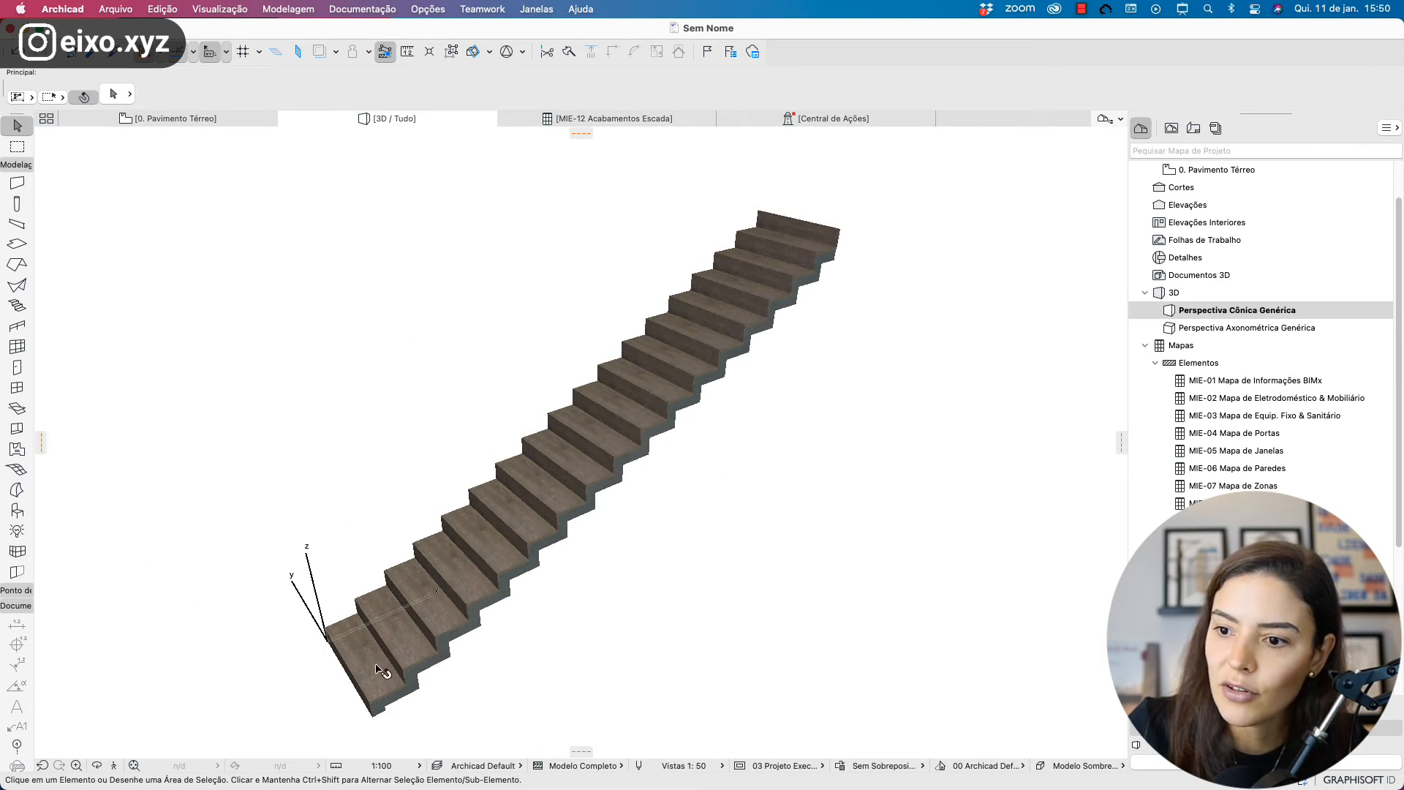
{"action": "left_click", "coordinate": [596, 567]}
{"action": "scroll", "coordinate": [746, 326], "scroll_direction": "up", "scroll_amount": 5}
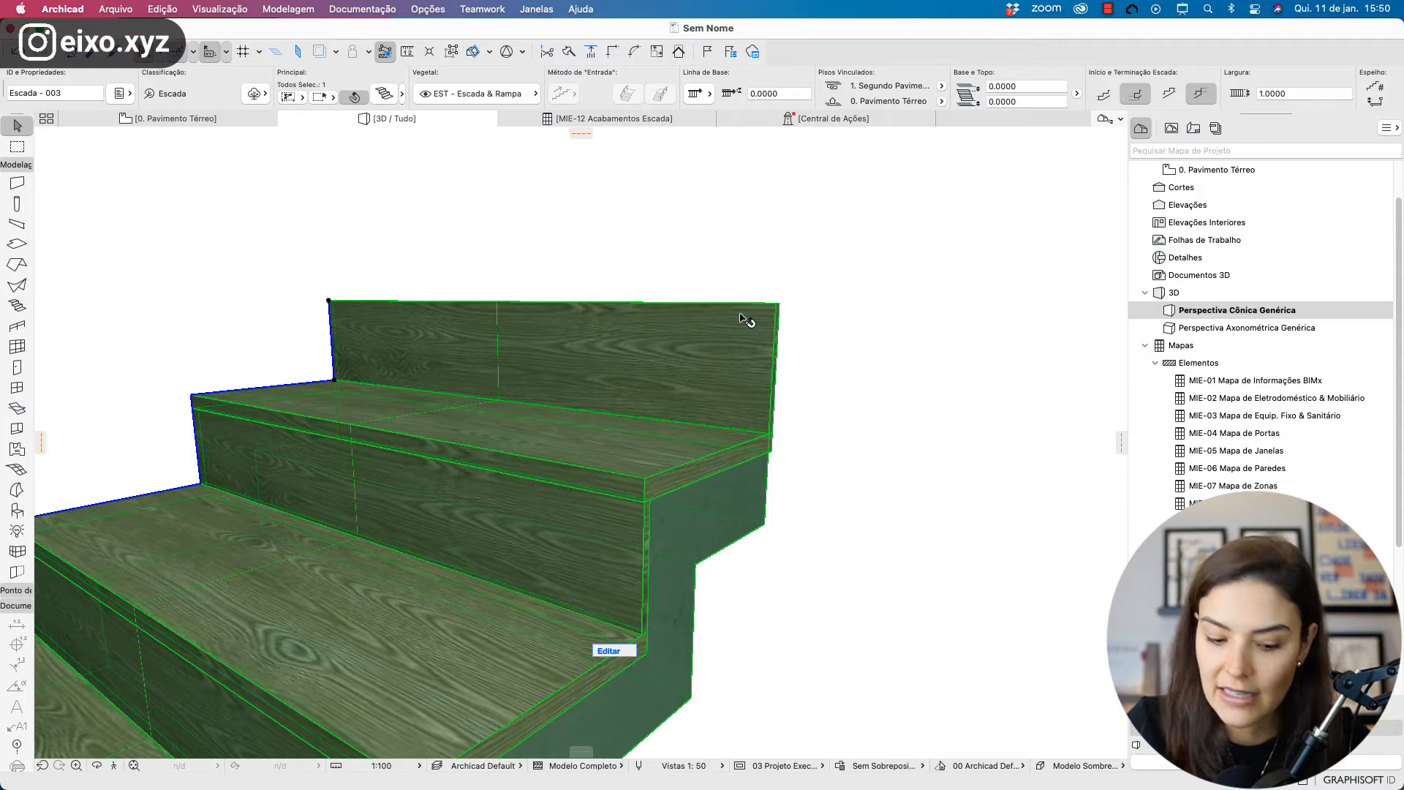
{"action": "key", "text": "m"}
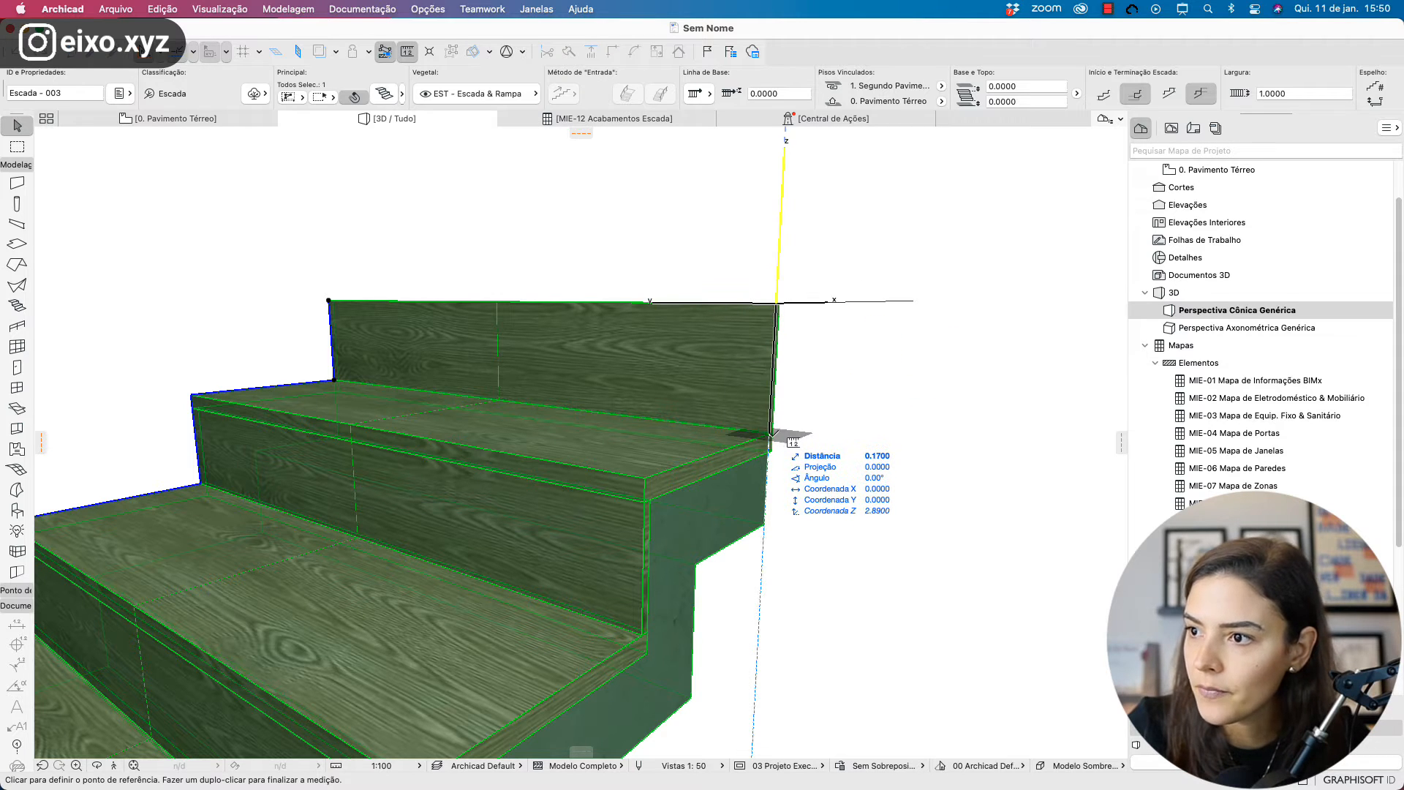
{"action": "key", "text": "Escape"}
{"action": "left_click", "coordinate": [459, 156]}
{"action": "left_click", "coordinate": [556, 431]}
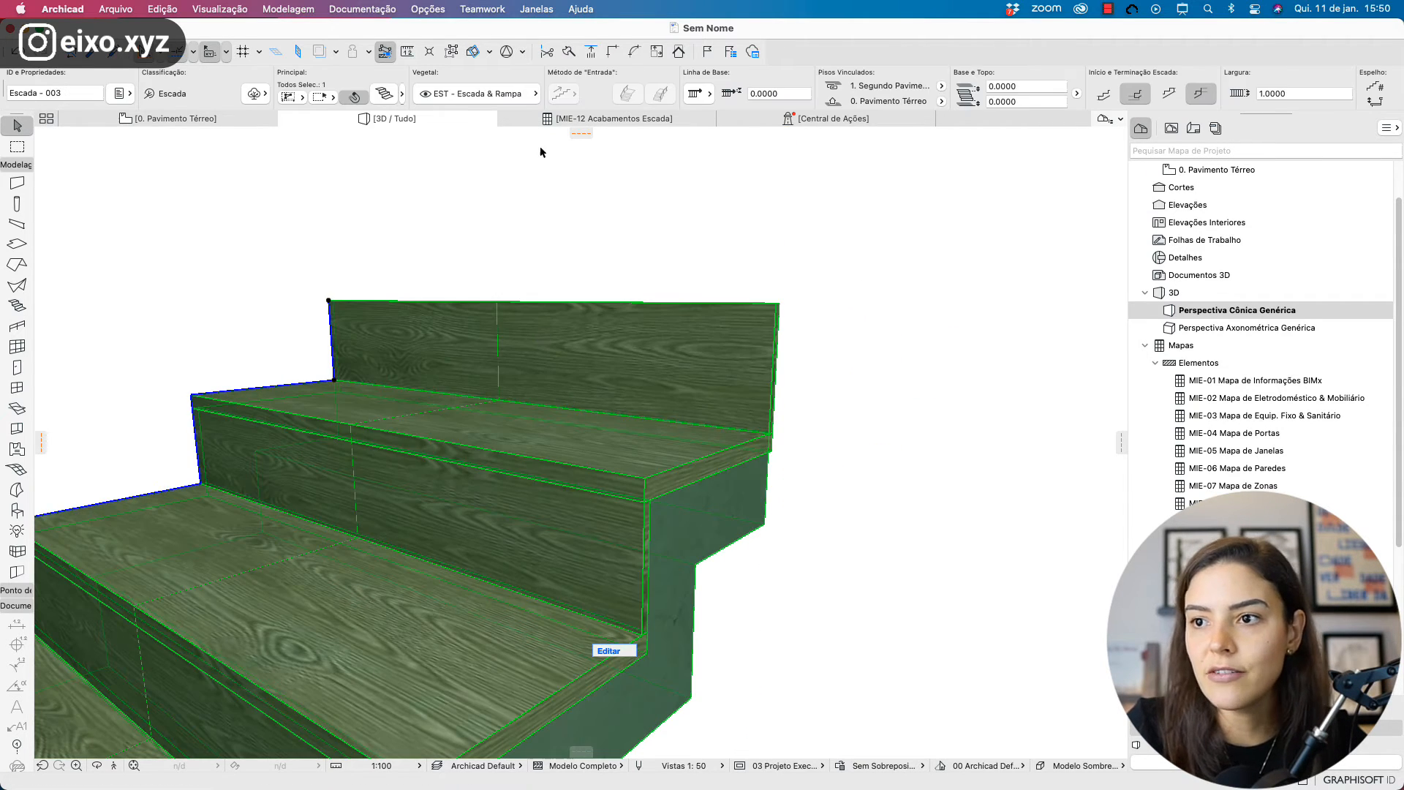
{"action": "left_click", "coordinate": [555, 146]}
- Check the front surface areas of the last riser and of the first tread under Acabamento Piso in the schedule
{"action": "left_click", "coordinate": [647, 121]}
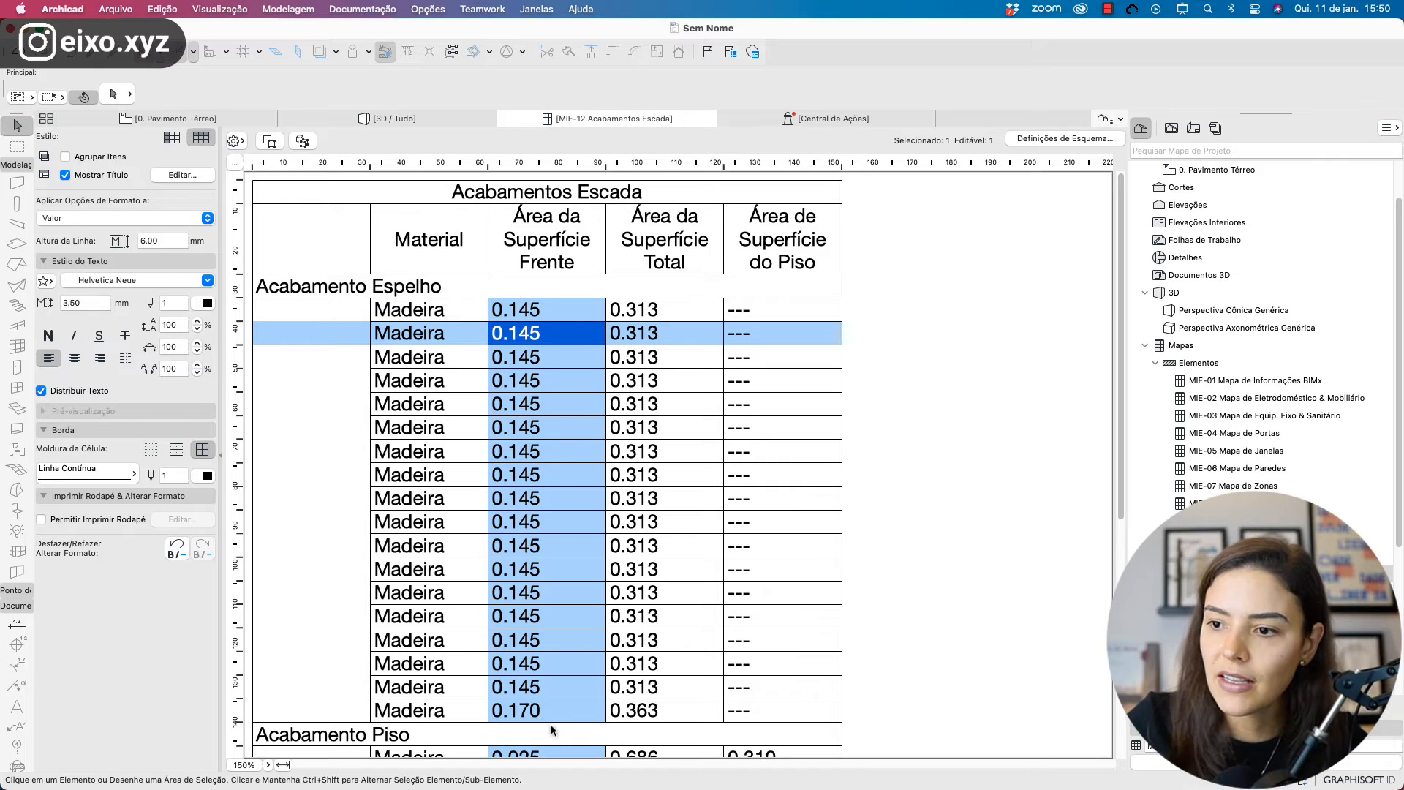
{"action": "left_click", "coordinate": [554, 718]}
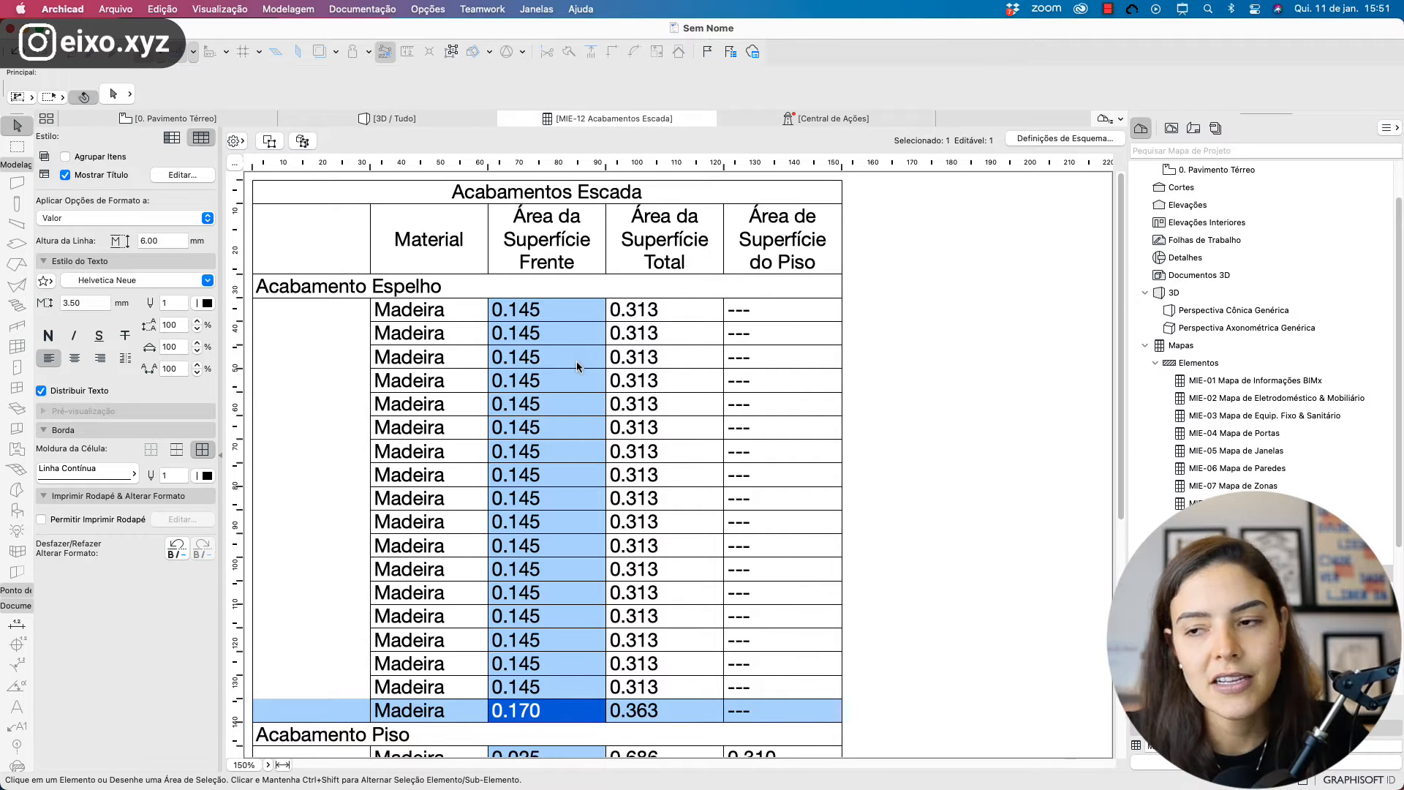
{"action": "scroll", "coordinate": [555, 351], "scroll_direction": "down", "scroll_amount": 5}
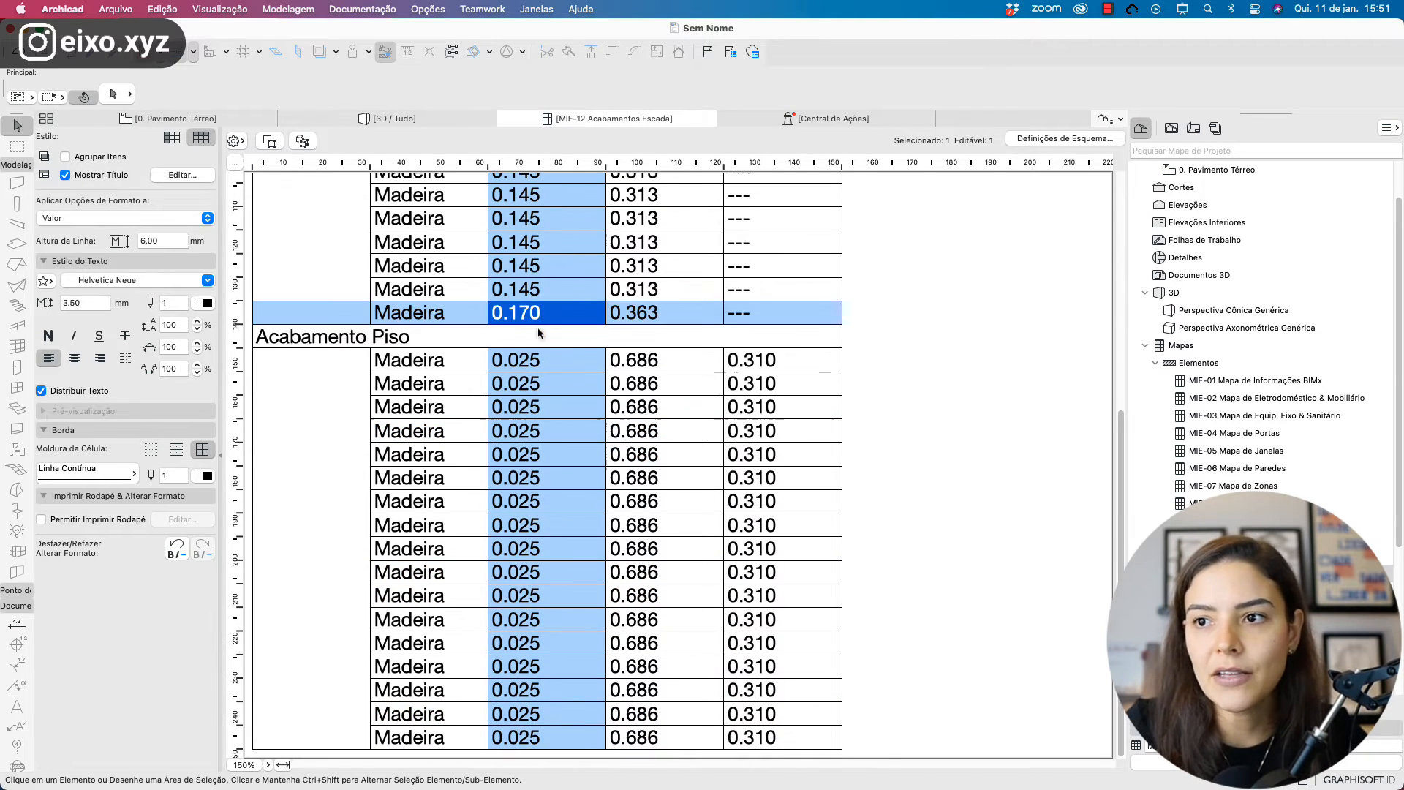
{"action": "left_click", "coordinate": [380, 347]}
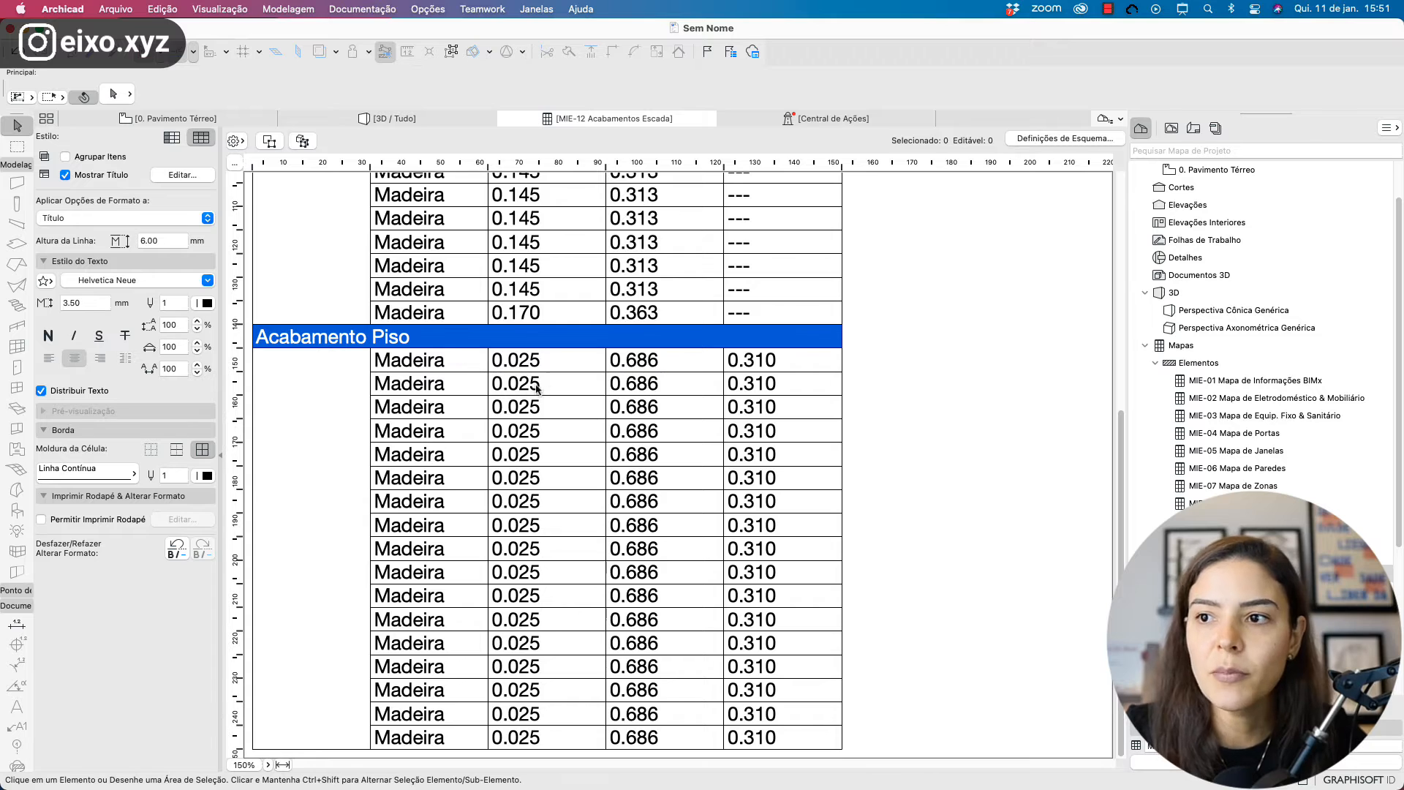
{"action": "left_click", "coordinate": [558, 359]}
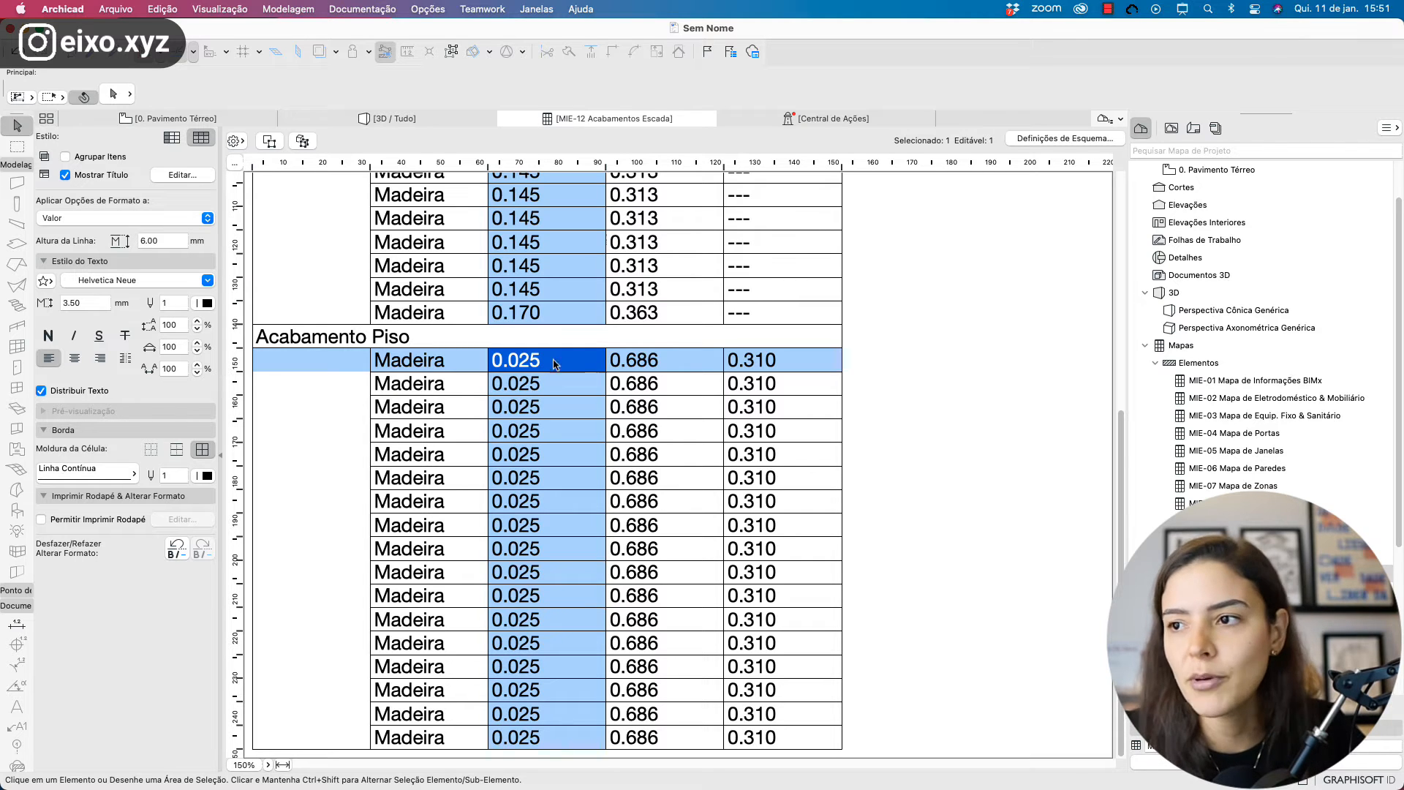
- Compare the total surface areas of the first riser and the first tread in the schedule
{"action": "left_click", "coordinate": [664, 362]}
{"action": "scroll", "coordinate": [664, 361], "scroll_direction": "up", "scroll_amount": 5}
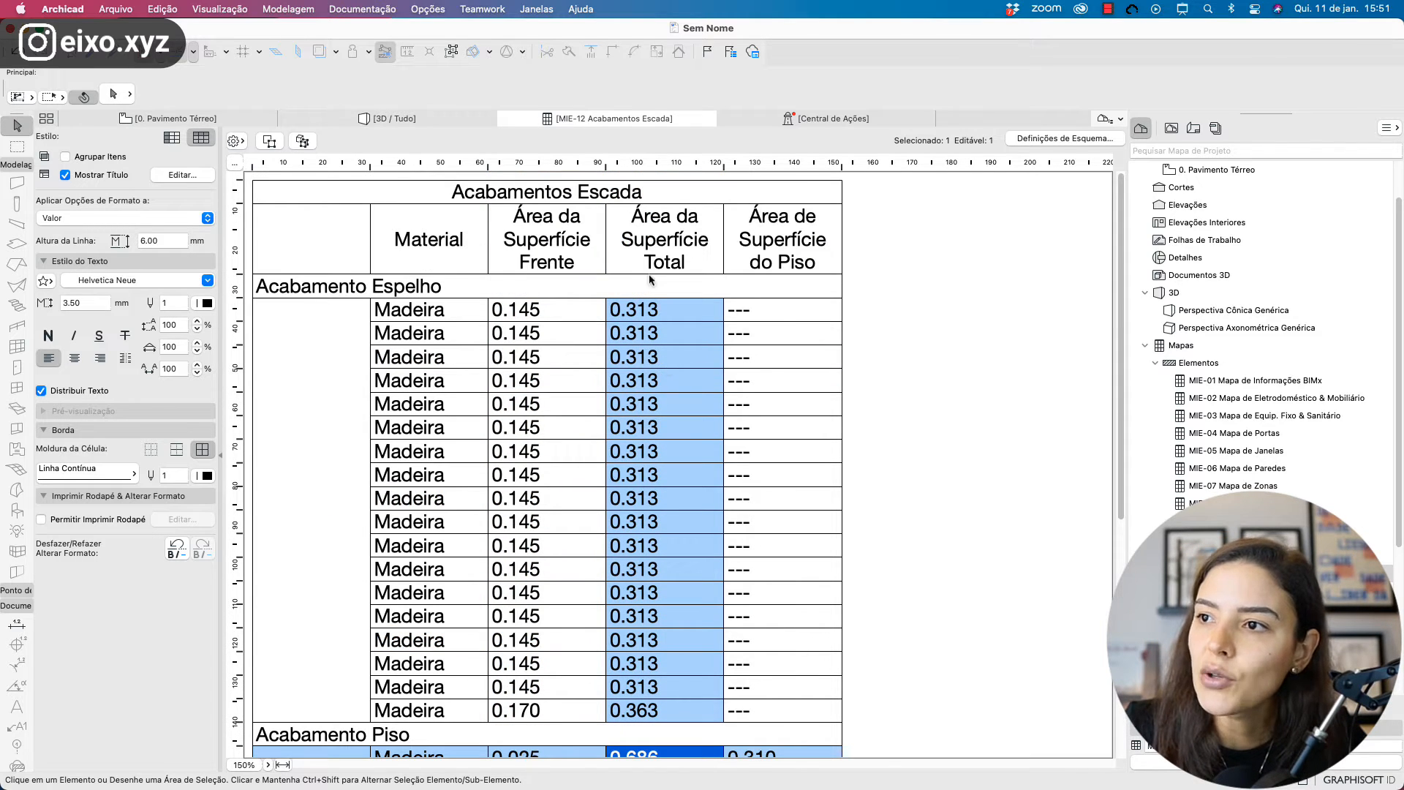
{"action": "left_click", "coordinate": [659, 313]}
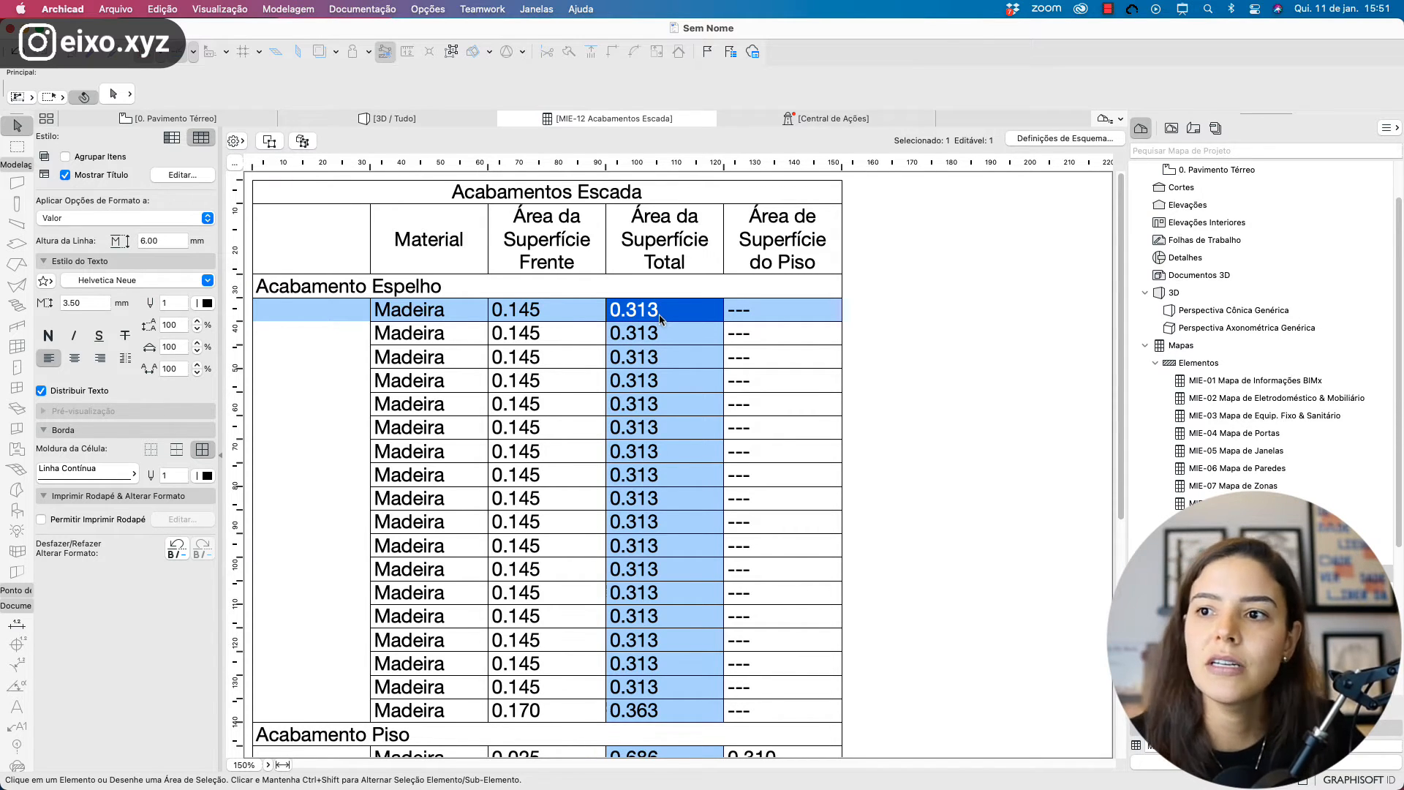
{"action": "scroll", "coordinate": [660, 316], "scroll_direction": "down", "scroll_amount": 5}
{"action": "left_click", "coordinate": [675, 366]}
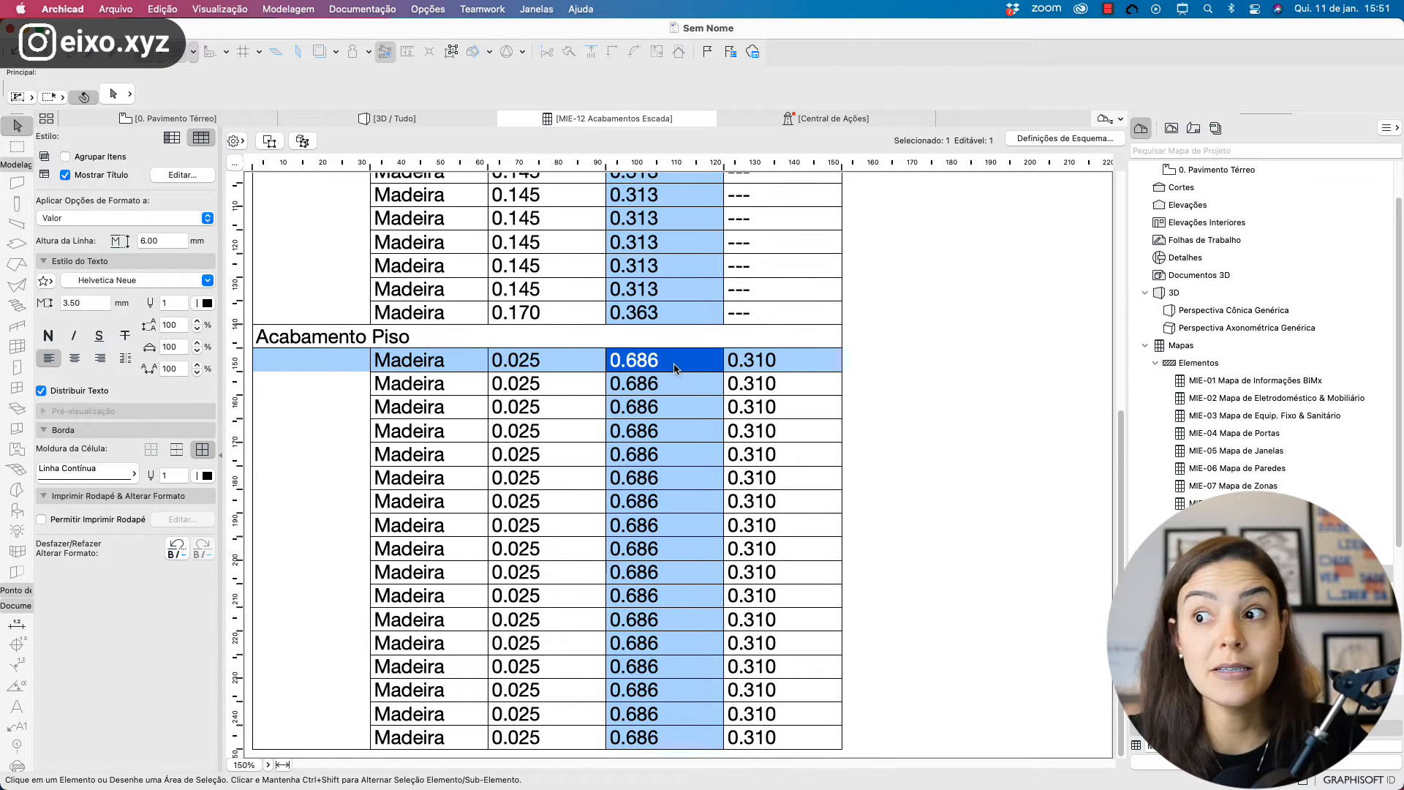
- Check the first tread's value in the Área de Superfície do Piso column against its column heading
{"action": "left_click", "coordinate": [782, 366]}
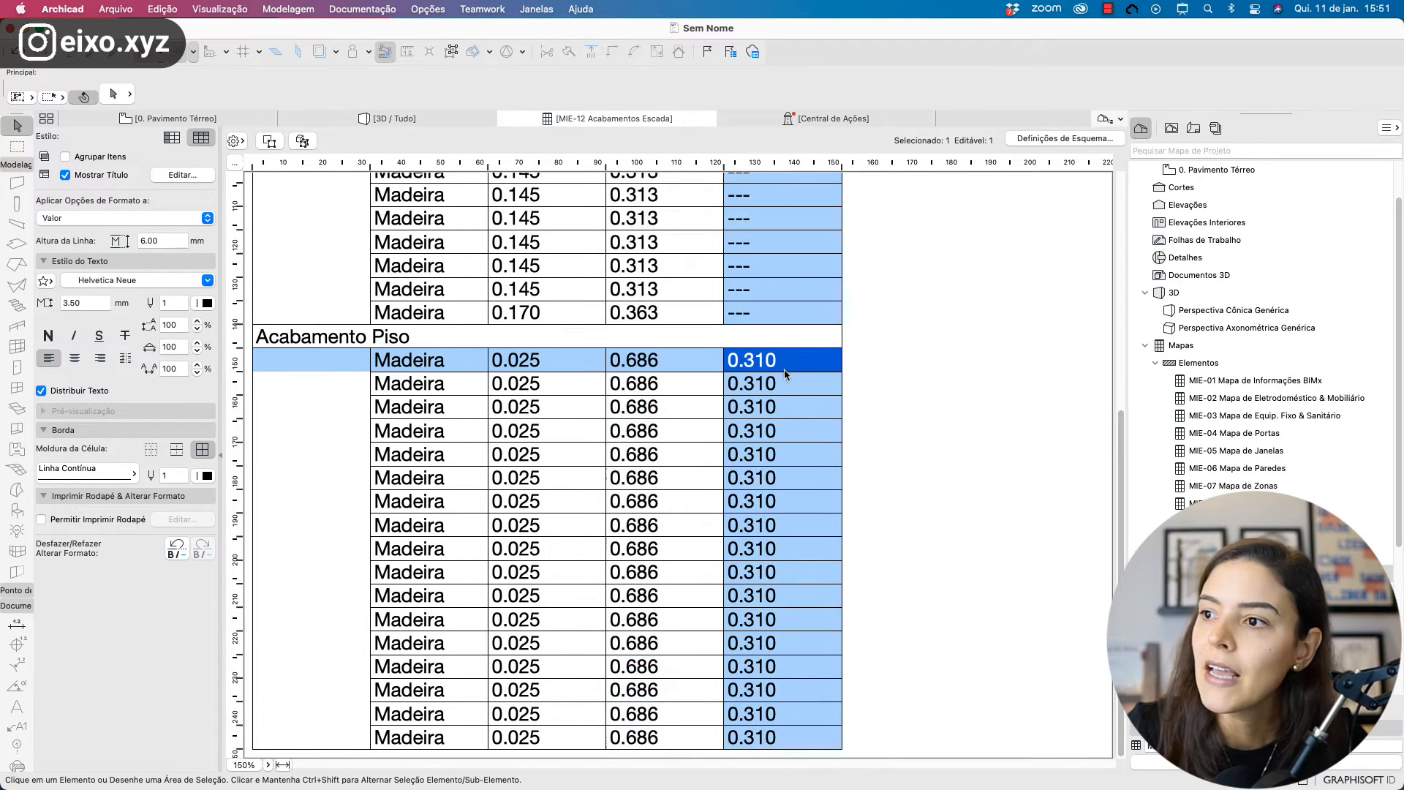
{"action": "scroll", "coordinate": [791, 392], "scroll_direction": "up", "scroll_amount": 5}
{"action": "scroll", "coordinate": [791, 280], "scroll_direction": "down", "scroll_amount": 5}
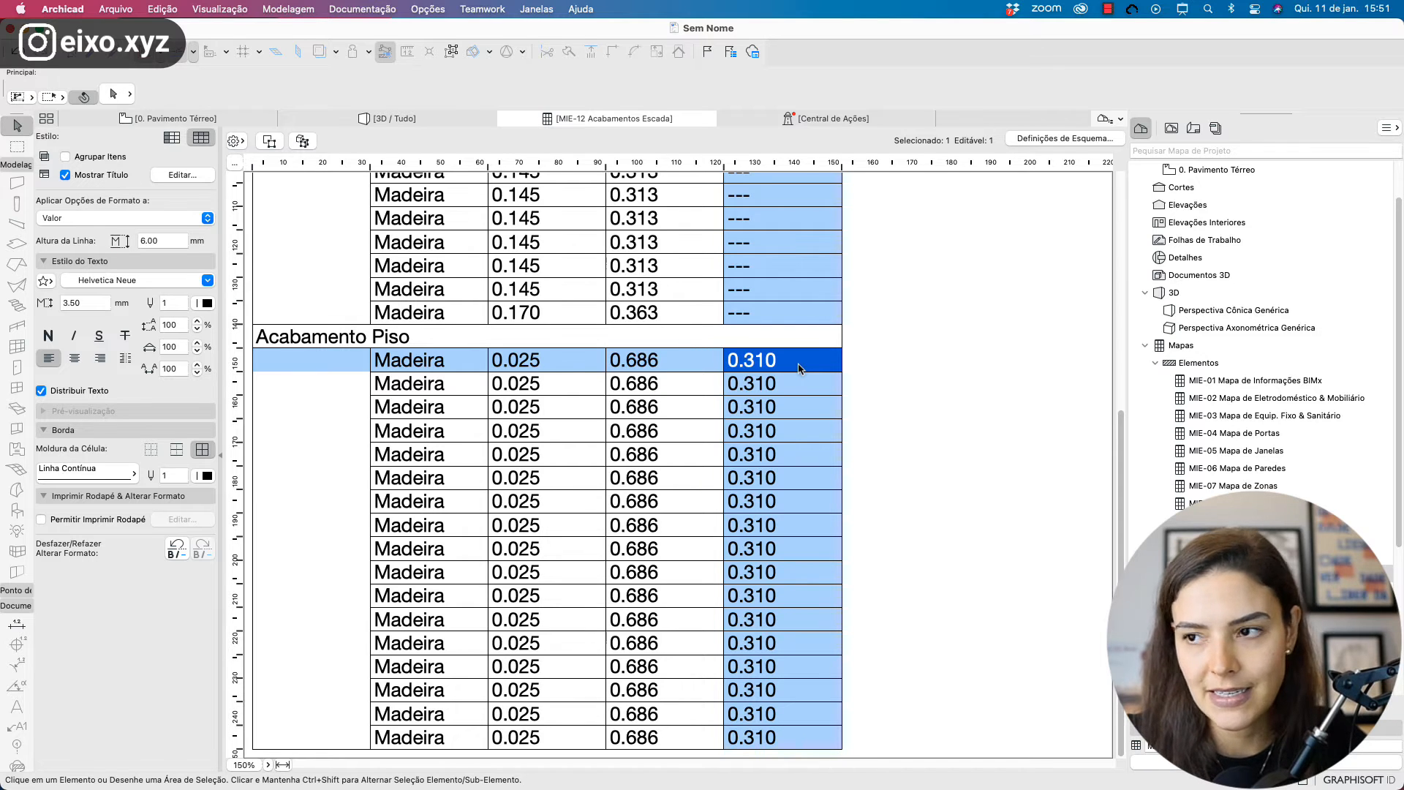
- Remove the Área da Superfície Total field from the schedule scheme, apply it and look over the remaining area columns
{"action": "left_click", "coordinate": [1035, 141]}
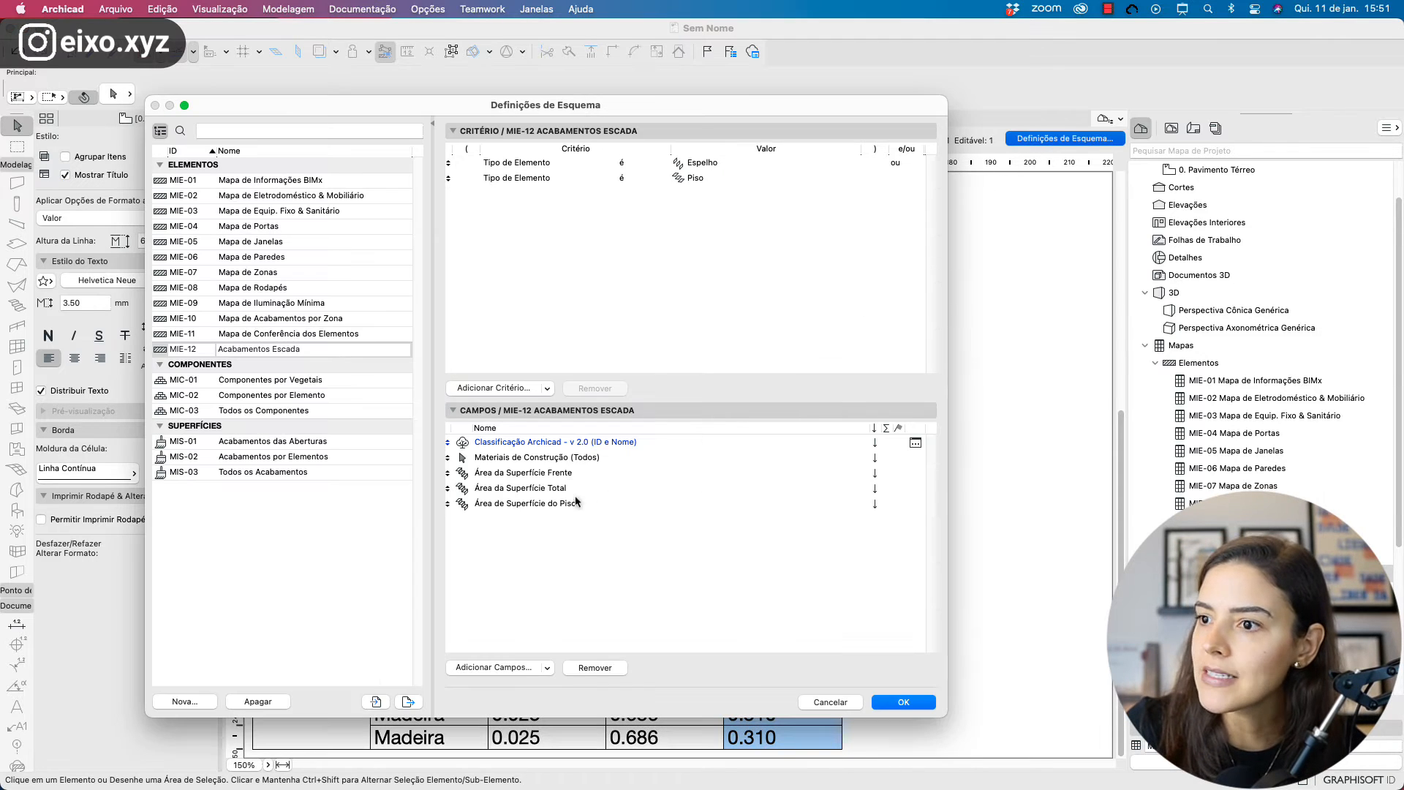
{"action": "left_click", "coordinate": [542, 488]}
{"action": "left_click", "coordinate": [594, 668]}
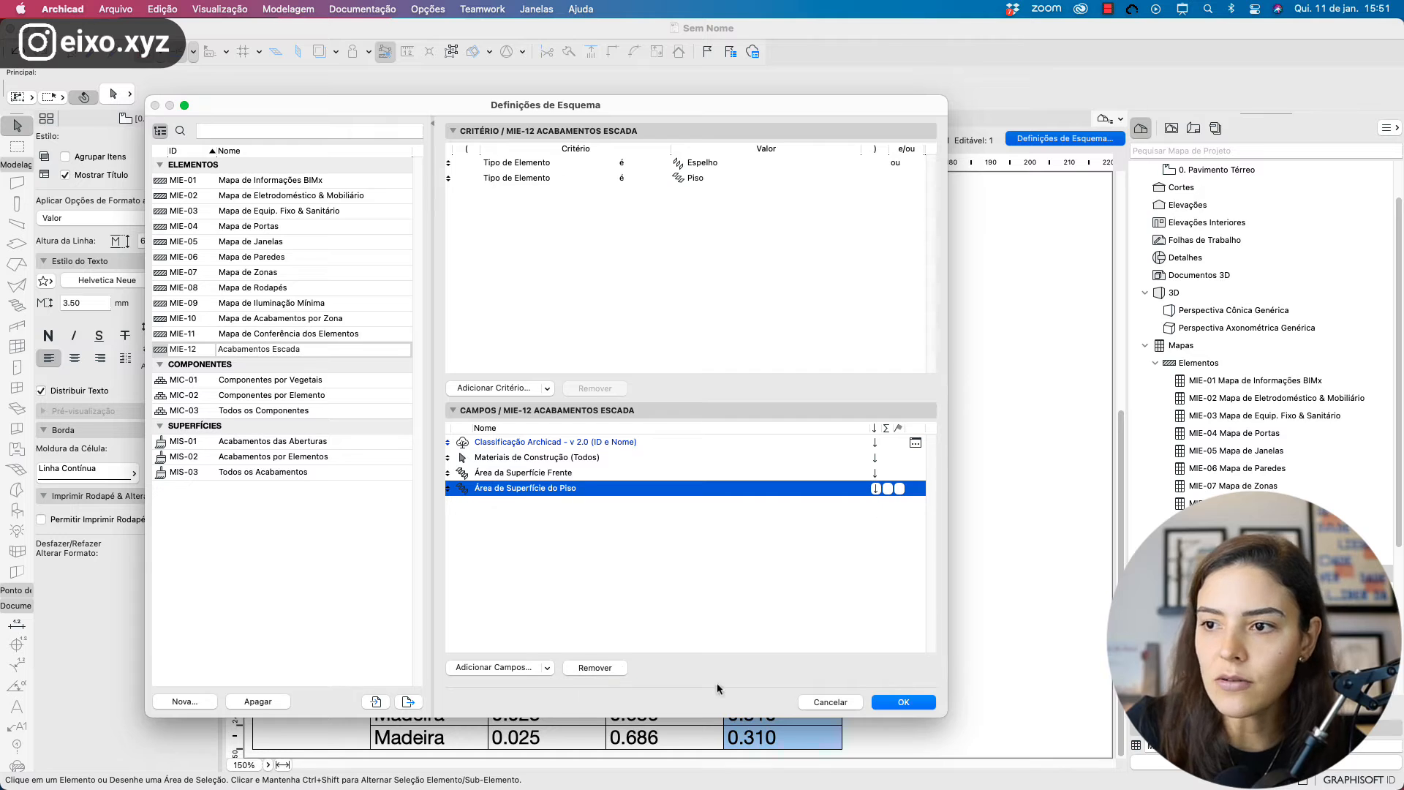
{"action": "left_click", "coordinate": [916, 705]}
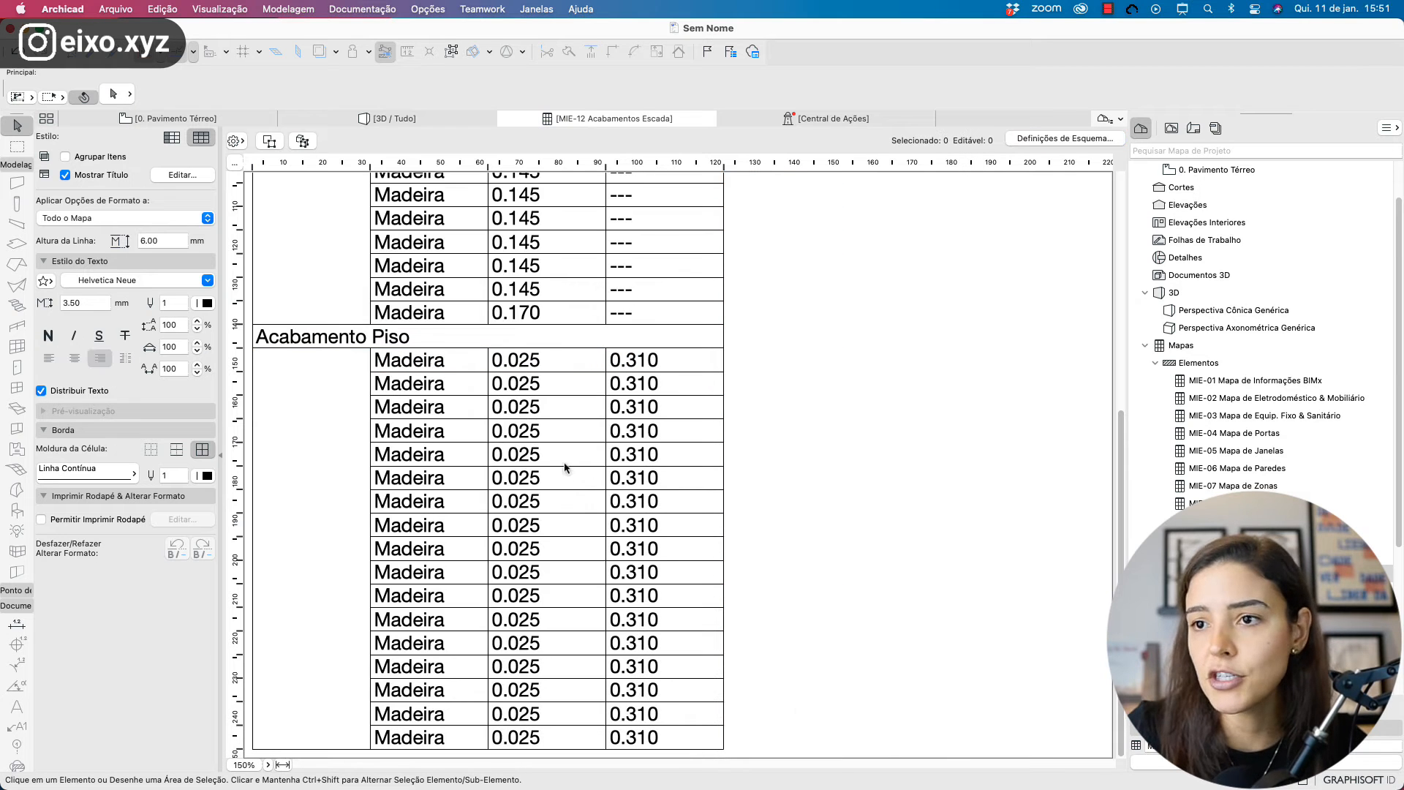
{"action": "scroll", "coordinate": [582, 474], "scroll_direction": "up", "scroll_amount": 5}
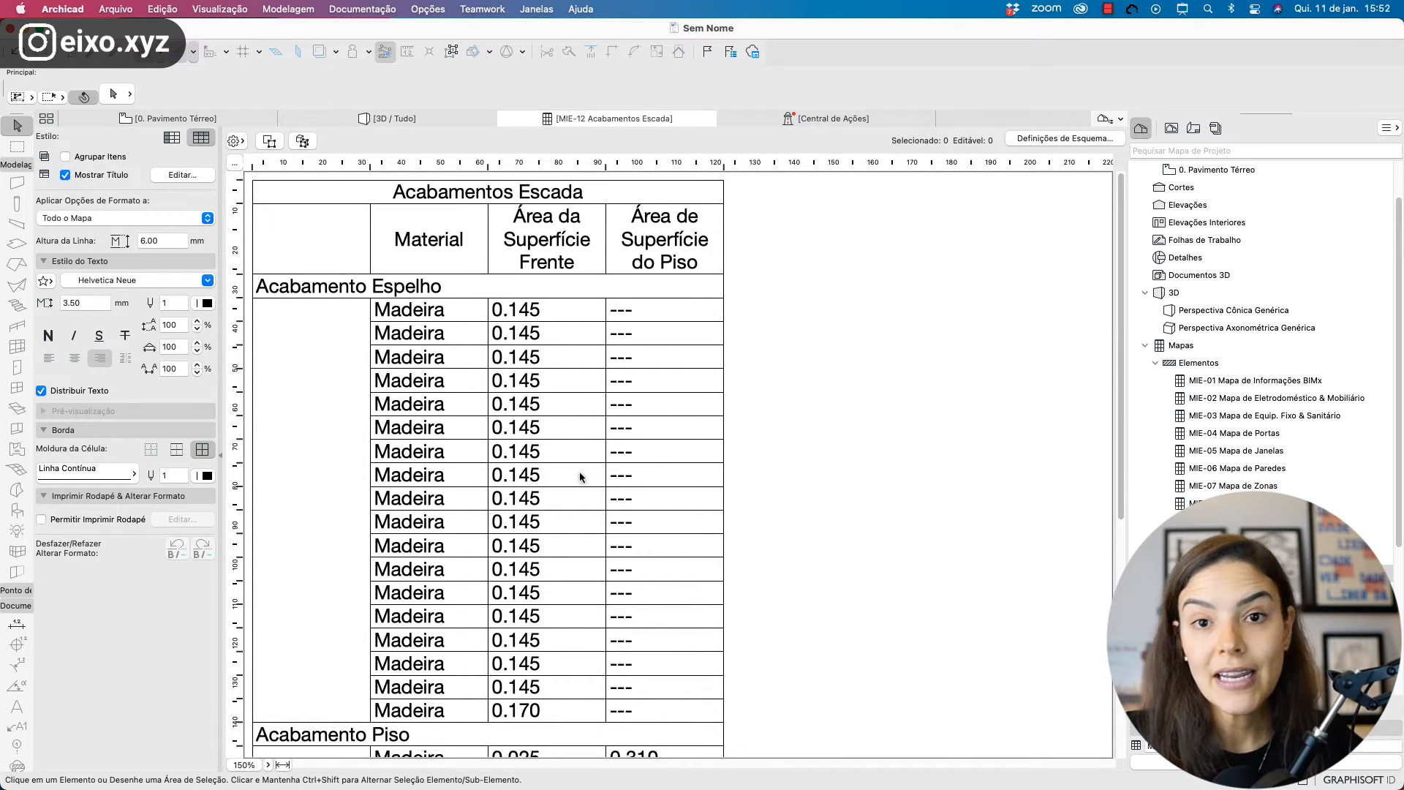
{"action": "scroll", "coordinate": [581, 472], "scroll_direction": "down", "scroll_amount": 3}
{"action": "scroll", "coordinate": [580, 468], "scroll_direction": "up", "scroll_amount": 3}
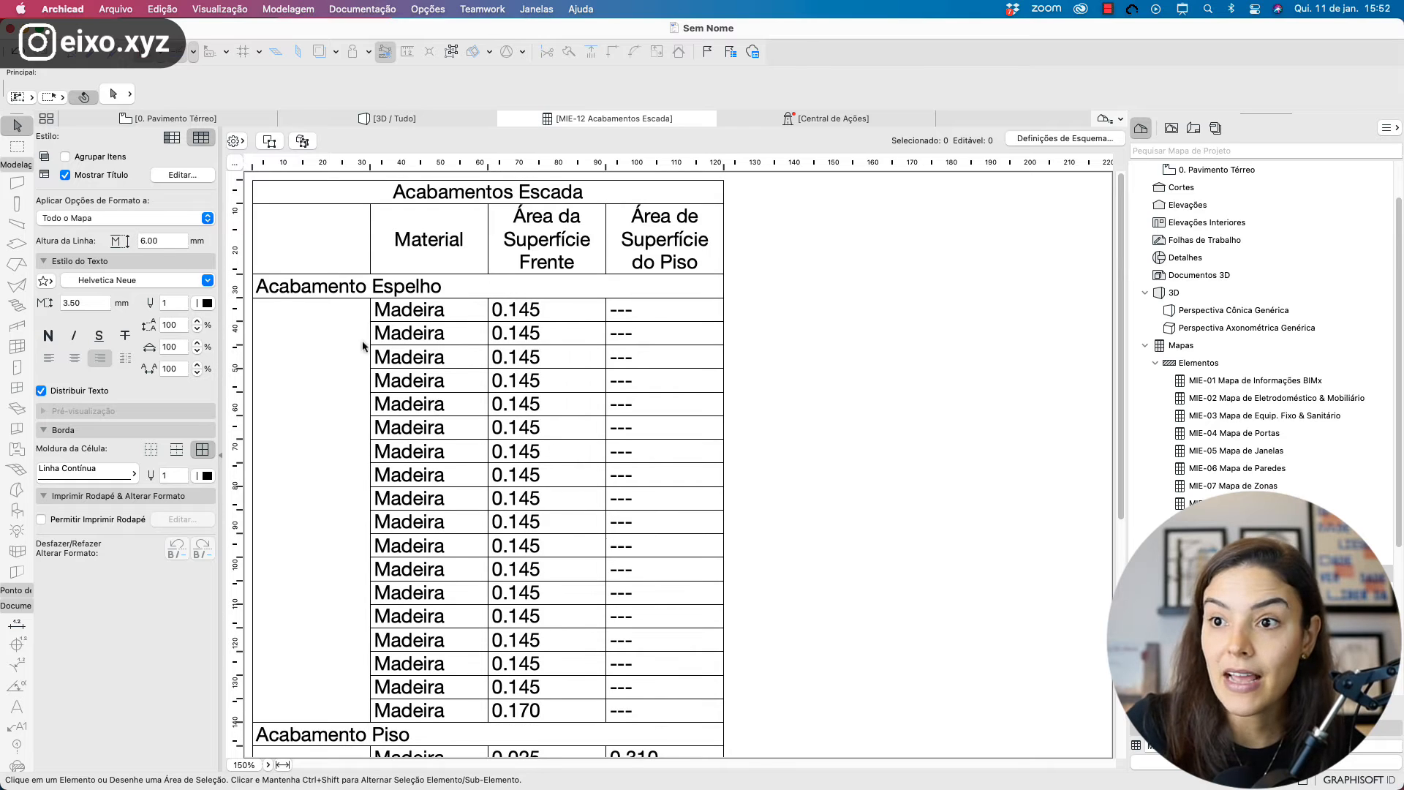
{"action": "scroll", "coordinate": [674, 398], "scroll_direction": "down", "scroll_amount": 5}
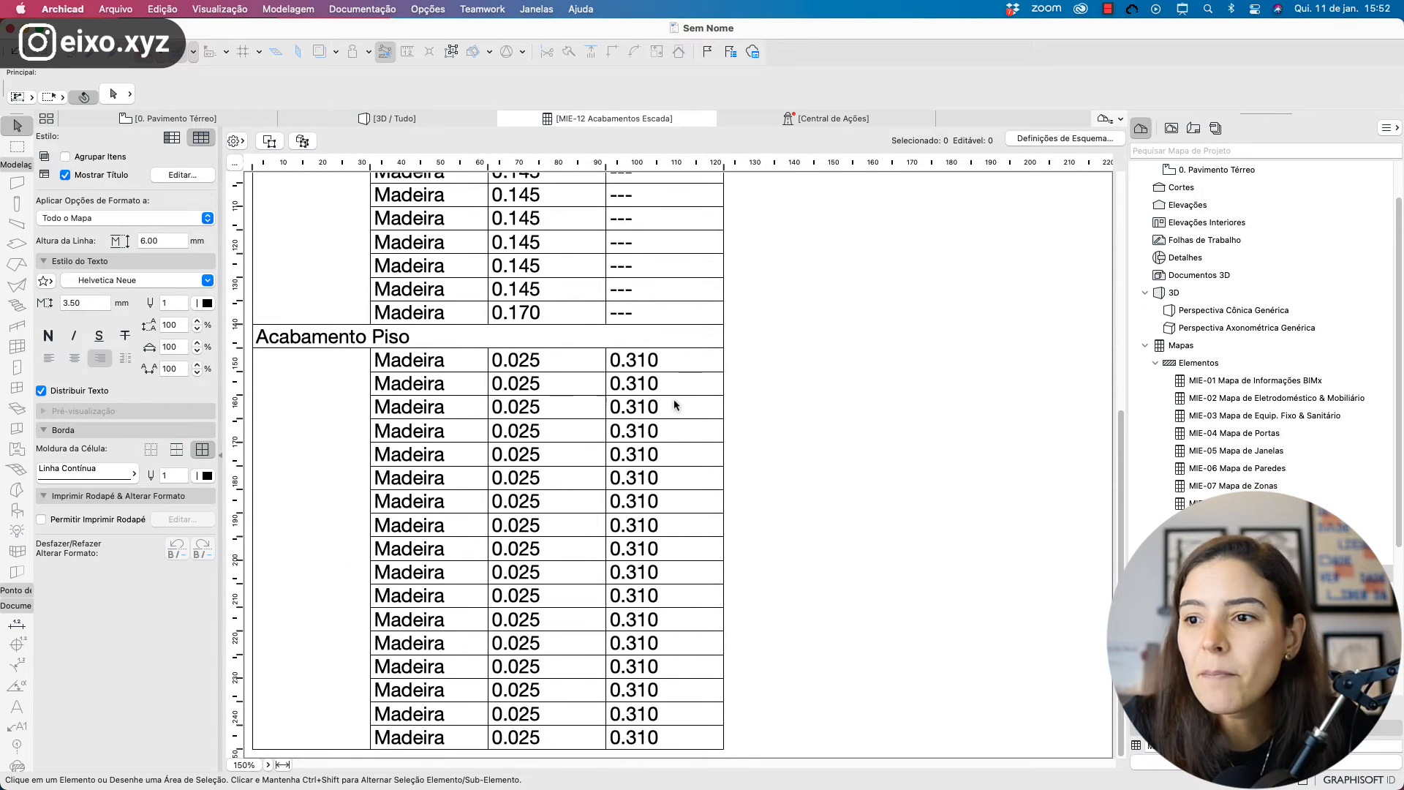
{"action": "left_click", "coordinate": [546, 357]}
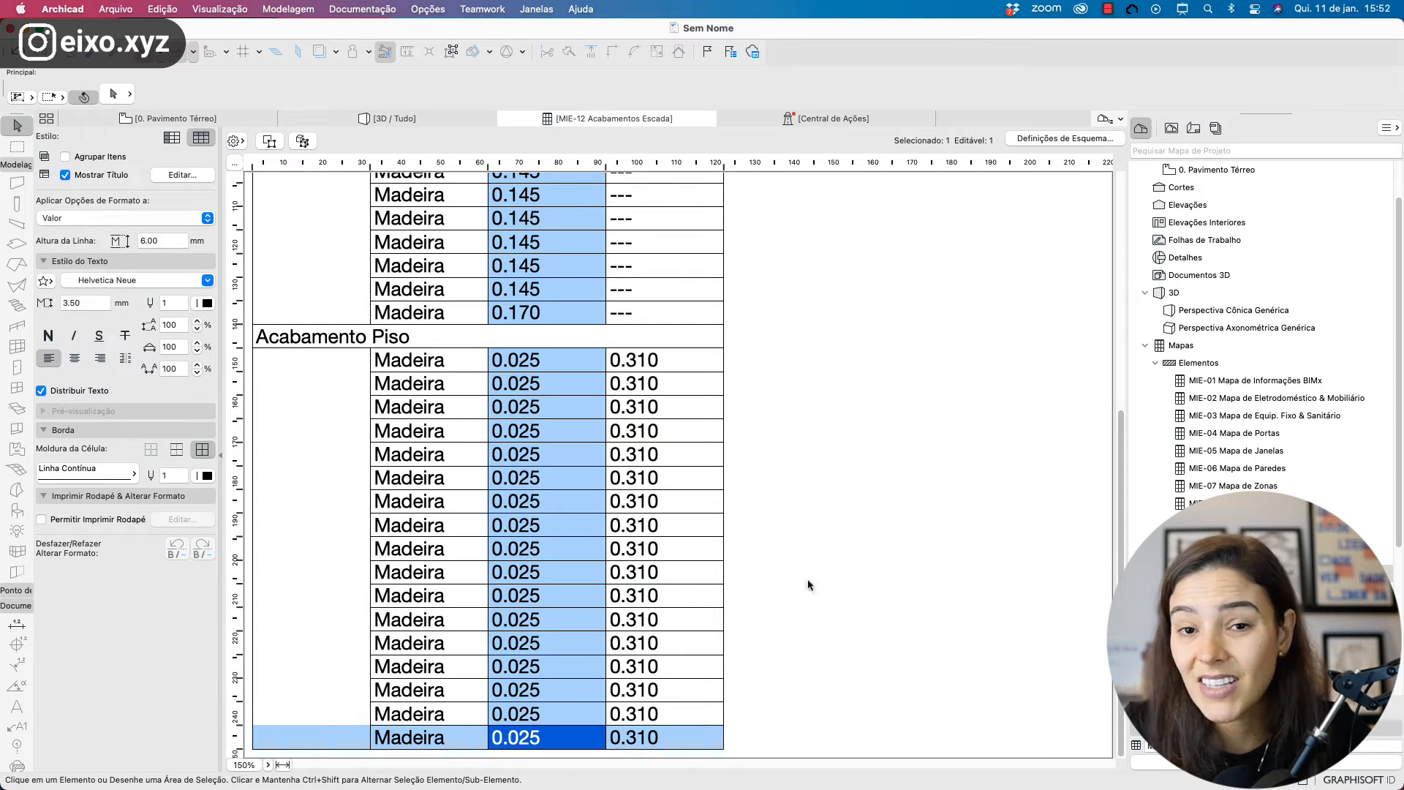
- Enable sums for the Área da Superfície Frente and Área de Superfície do Piso fields and select the front area's grand total
{"action": "left_click", "coordinate": [1069, 140]}
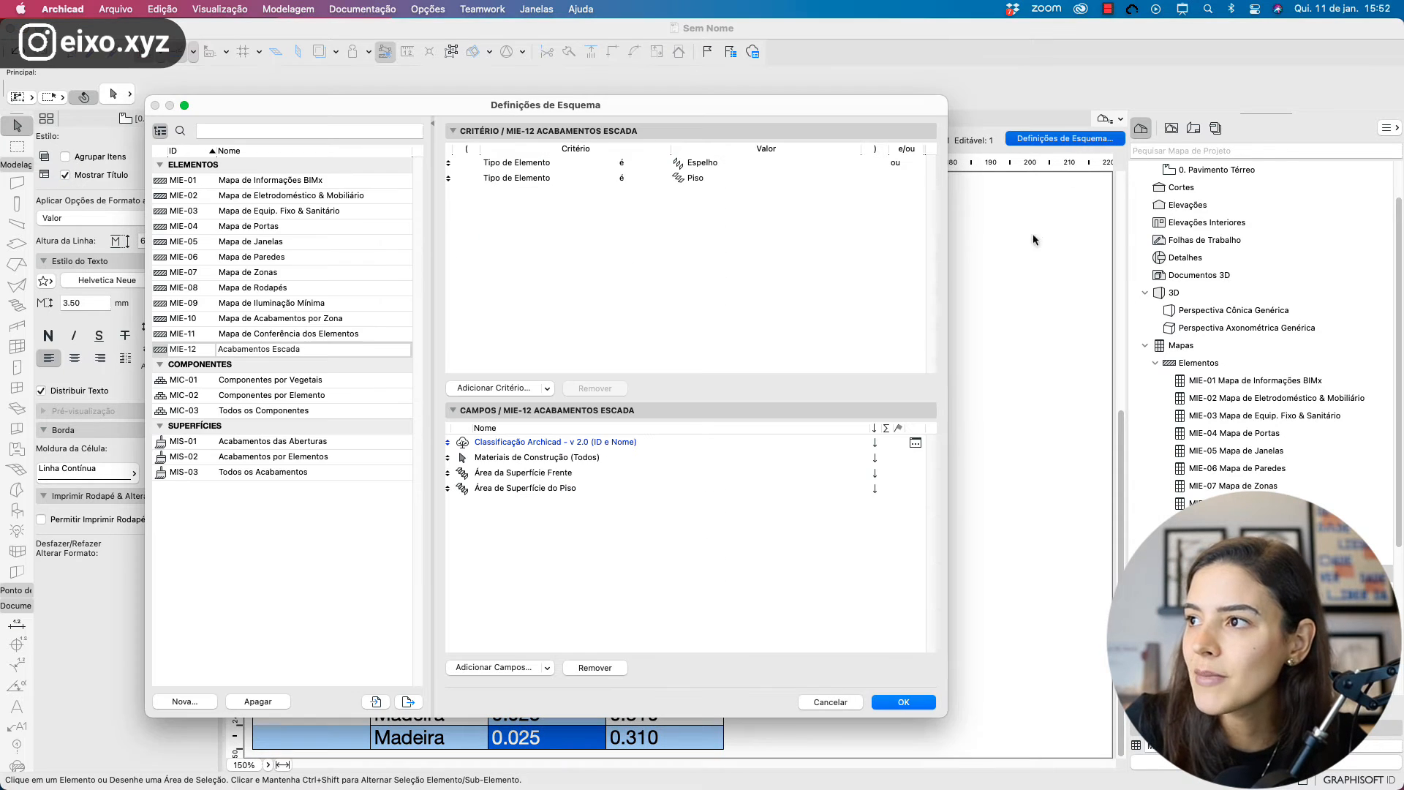
{"action": "left_click", "coordinate": [885, 476]}
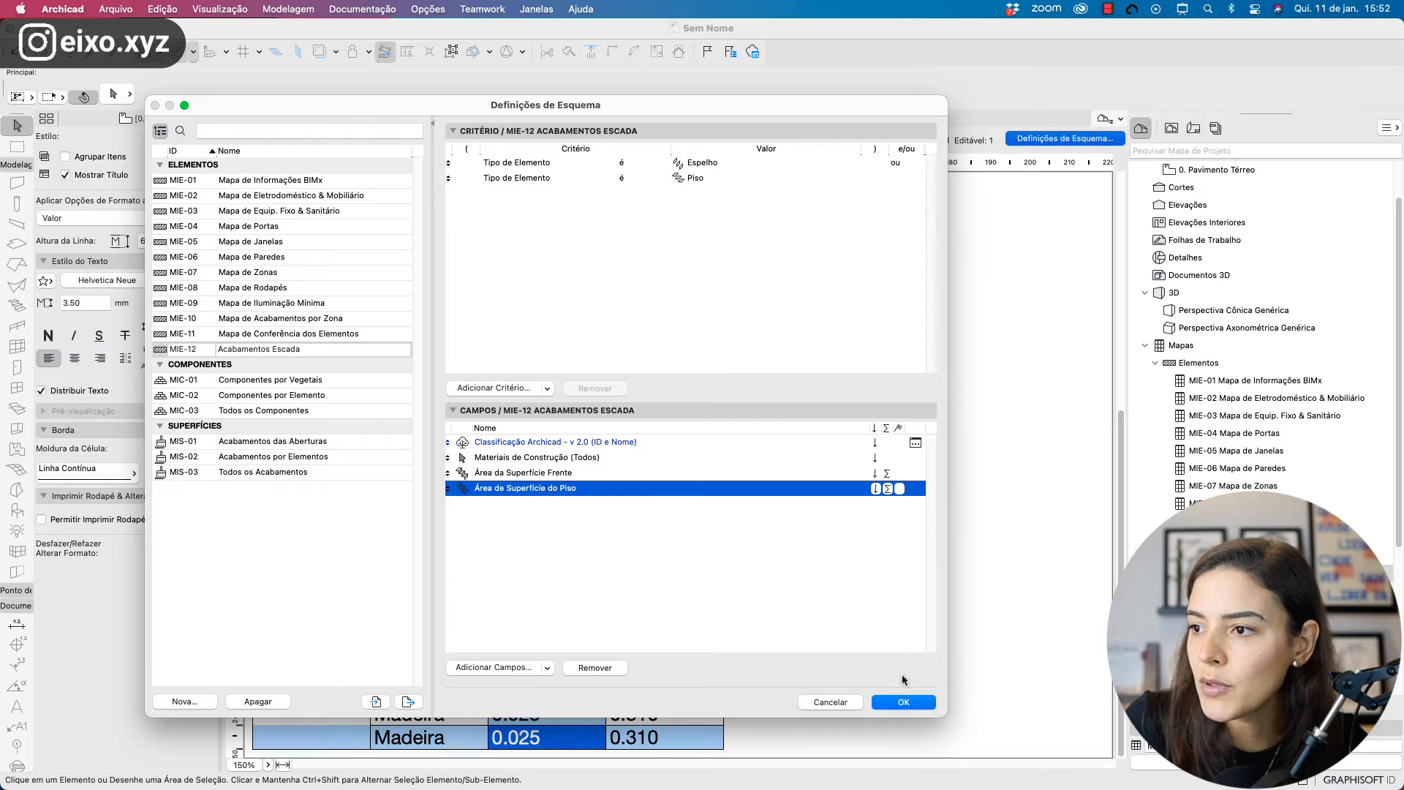
{"action": "left_click", "coordinate": [903, 702]}
{"action": "scroll", "coordinate": [539, 359], "scroll_direction": "up", "scroll_amount": 5}
{"action": "scroll", "coordinate": [539, 353], "scroll_direction": "down", "scroll_amount": 10}
{"action": "left_click", "coordinate": [574, 743]}
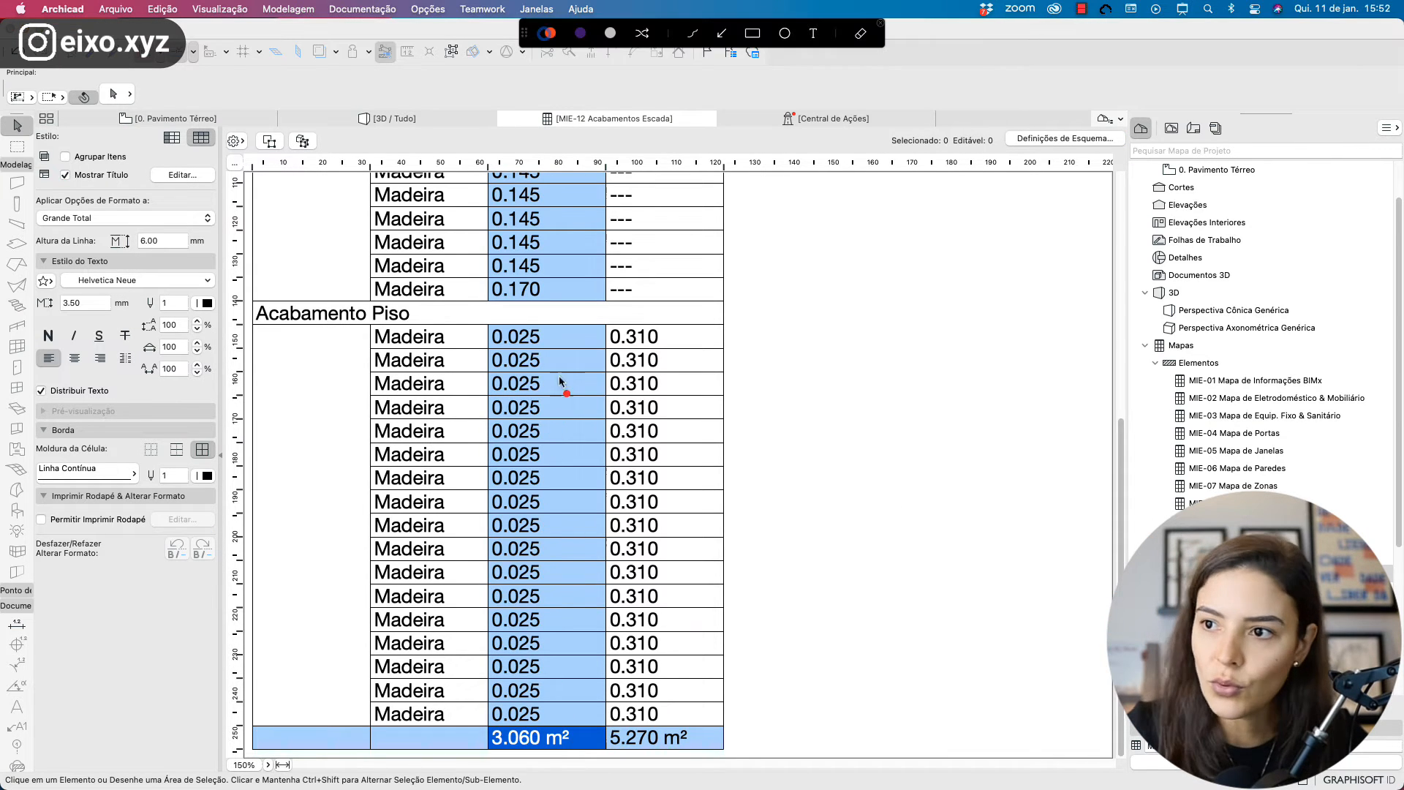
{"action": "mouse_move", "coordinate": [605, 333]}
{"action": "left_mouse_down"}
{"action": "mouse_move", "coordinate": [549, 317]}
{"action": "mouse_move", "coordinate": [447, 548]}
{"action": "mouse_move", "coordinate": [508, 735]}
{"action": "mouse_move", "coordinate": [643, 432]}
{"action": "mouse_move", "coordinate": [596, 318]}
{"action": "left_mouse_up"}
{"action": "mouse_move", "coordinate": [596, 666]}
{"action": "left_mouse_down"}
{"action": "mouse_move", "coordinate": [605, 722]}
{"action": "mouse_move", "coordinate": [591, 752]}
{"action": "left_mouse_up"}
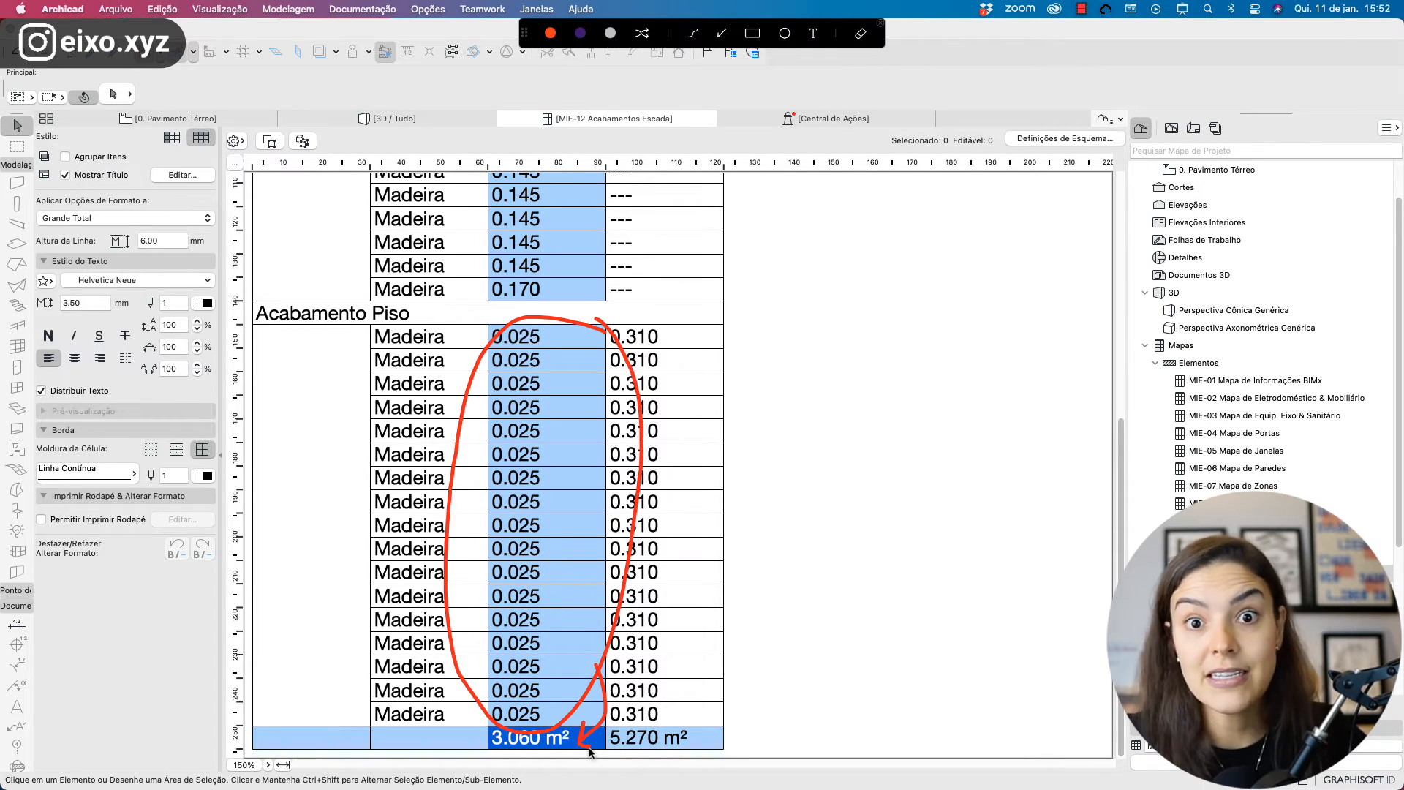
{"action": "left_click", "coordinate": [879, 23]}
- Flag the Classificação Archicad - v 2.0 field in the MIE-12 scheme to subtotal the schedule by classification and apply it
{"action": "left_click", "coordinate": [1065, 138]}
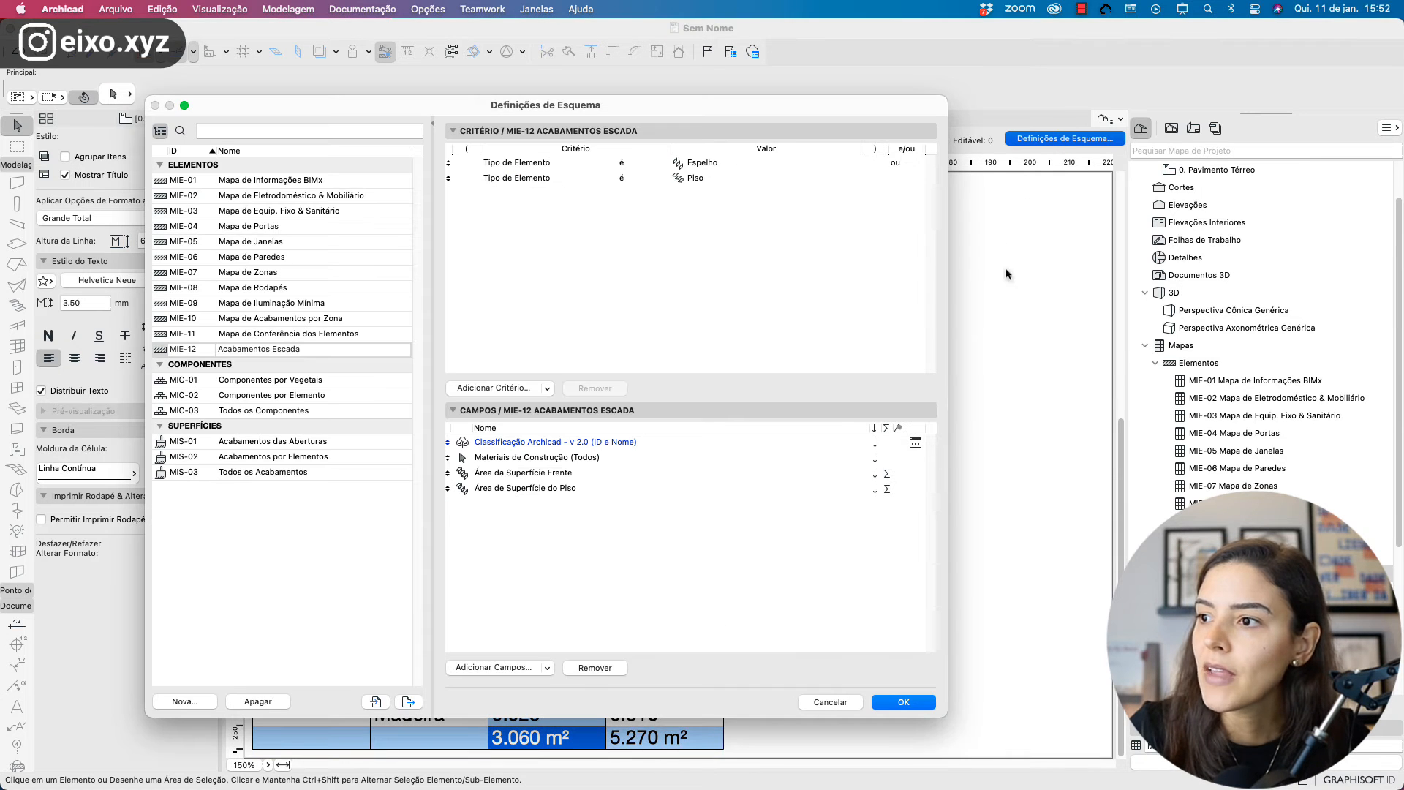
{"action": "left_click", "coordinate": [899, 444]}
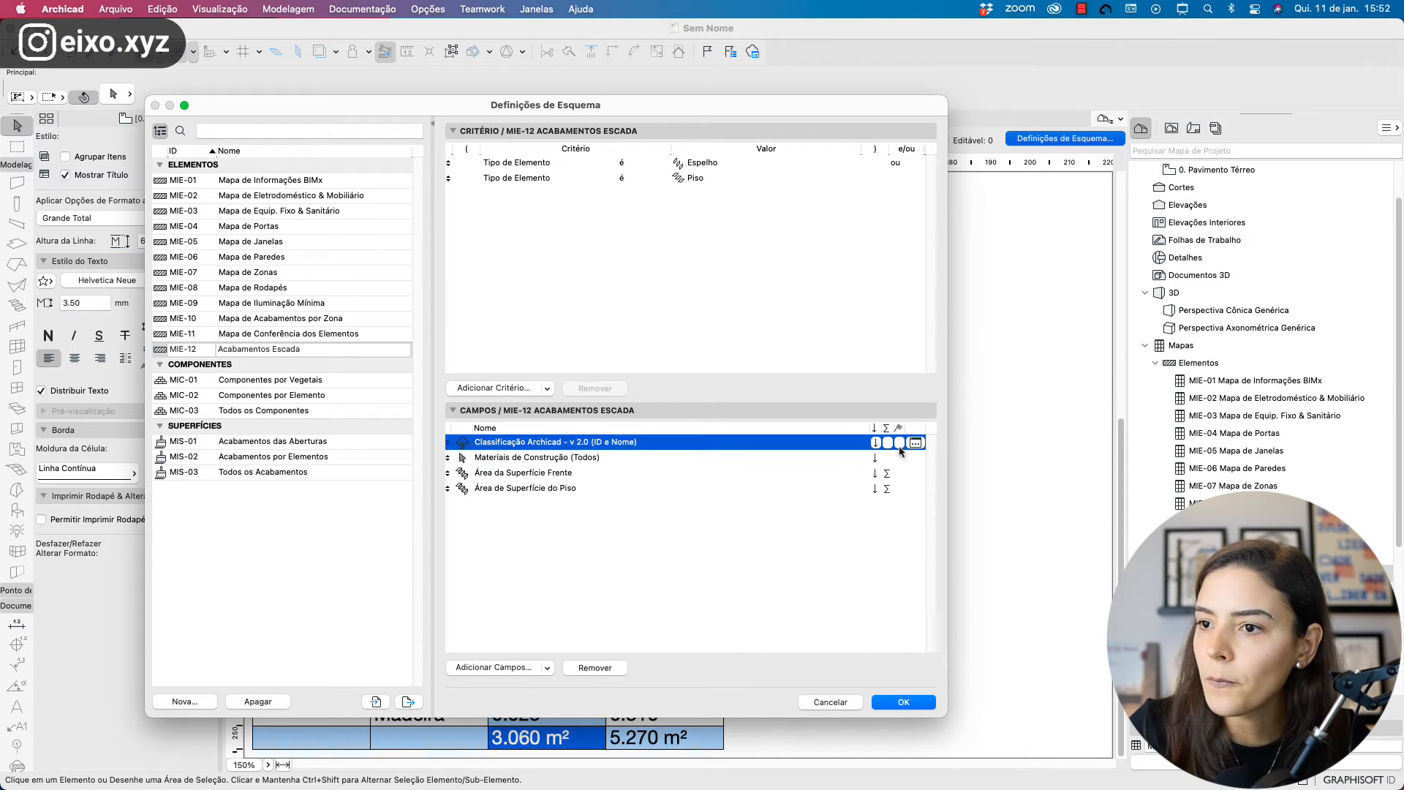
{"action": "left_click", "coordinate": [899, 443]}
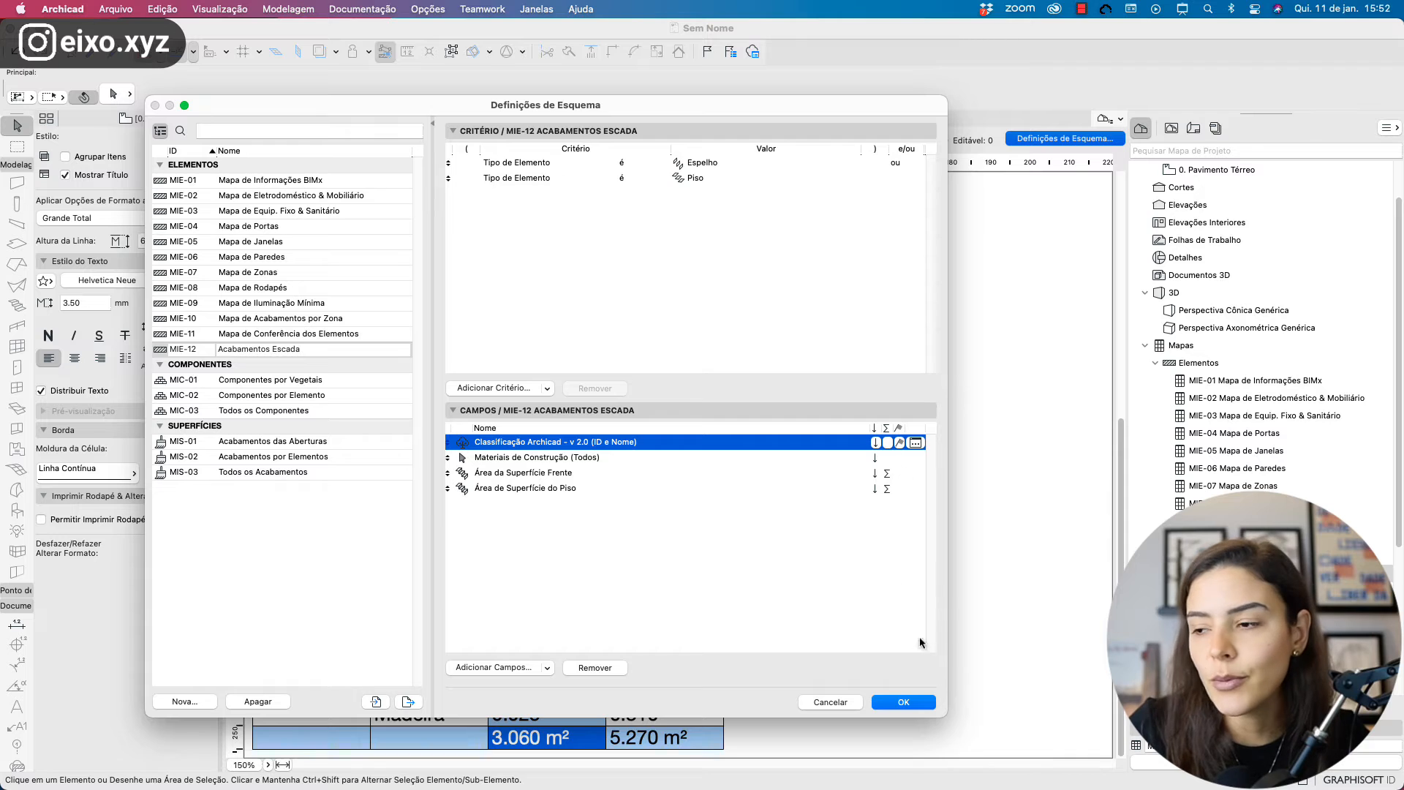
{"action": "left_click", "coordinate": [918, 705]}
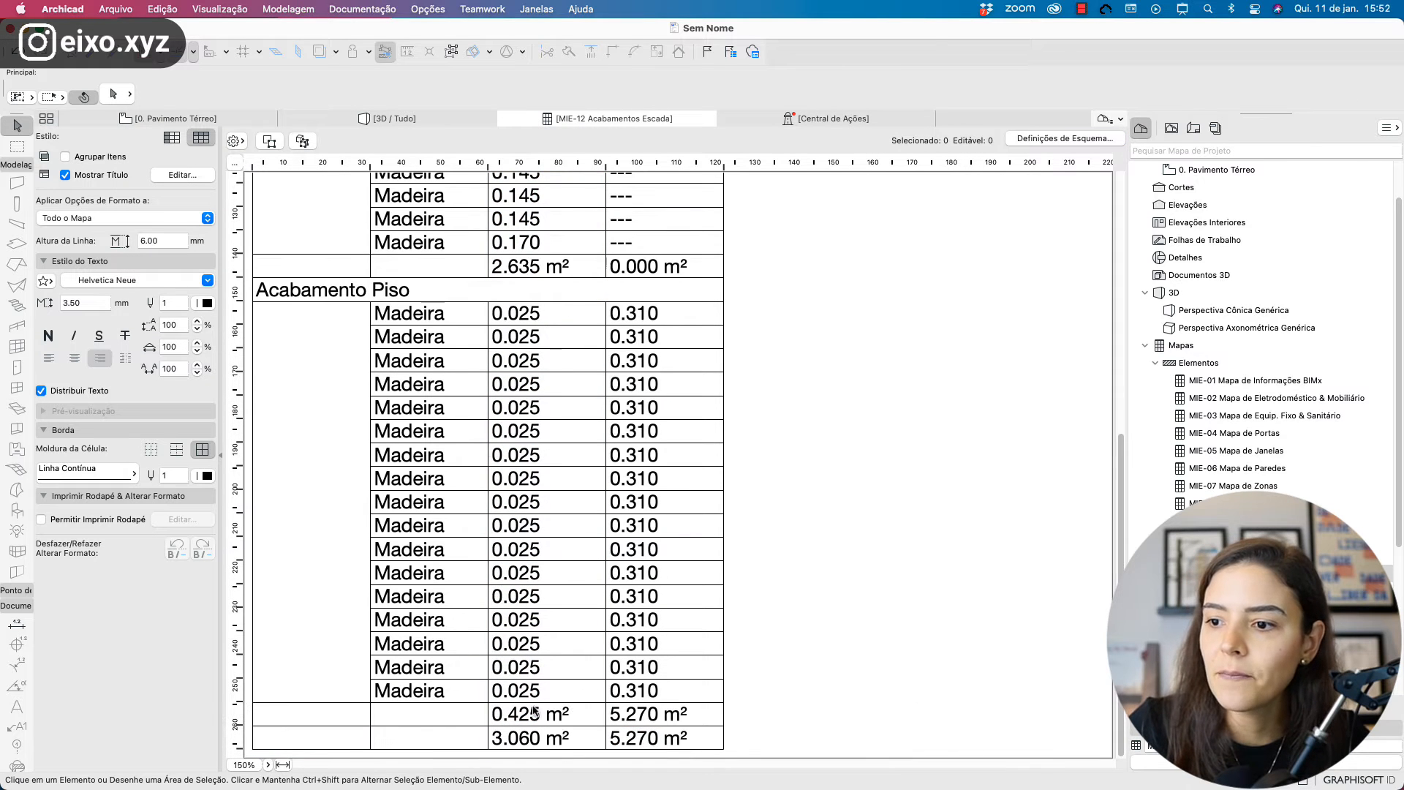
- Compare the Área da Superfície Frente subtotals of the tread and riser groups in the schedule
{"action": "left_click", "coordinate": [574, 716]}
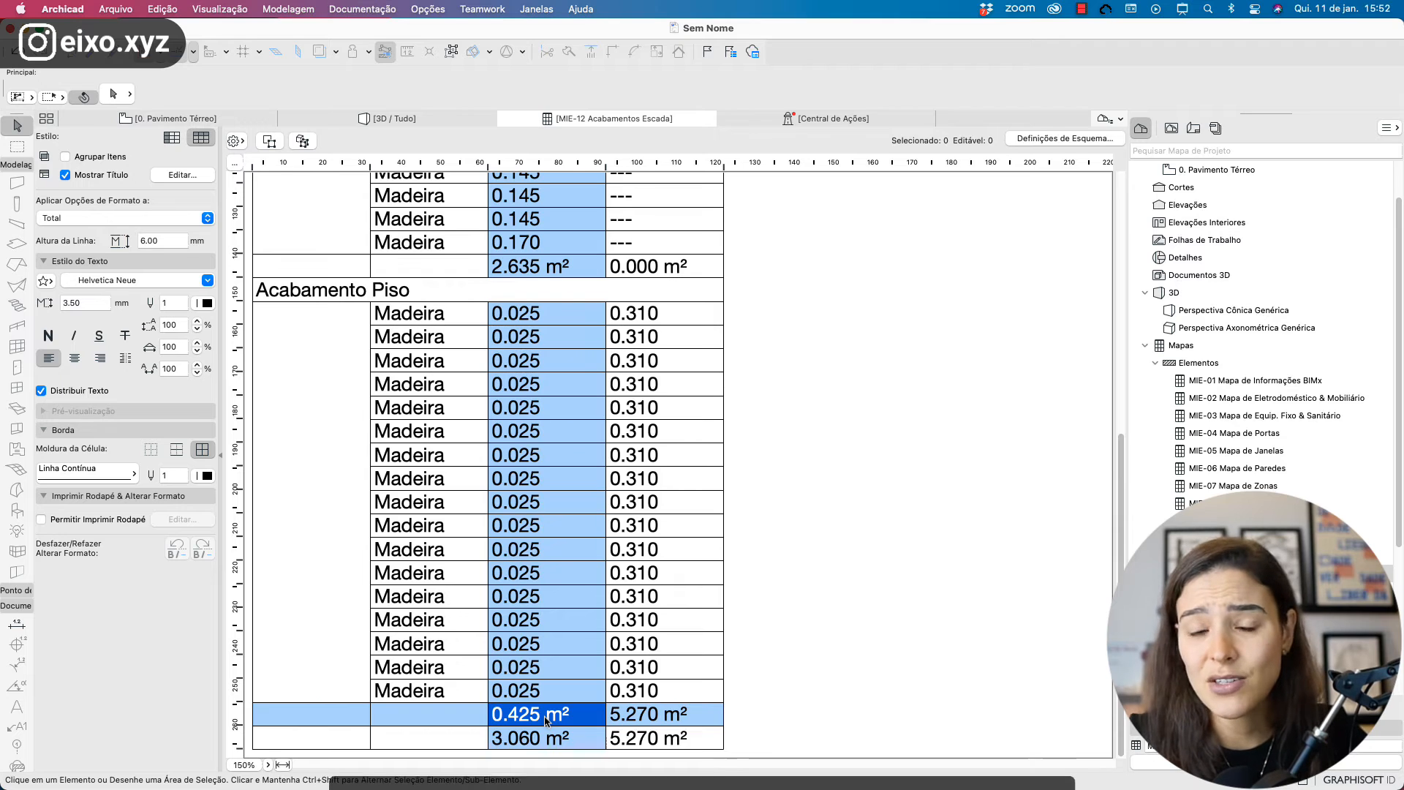
{"action": "left_click", "coordinate": [486, 266]}
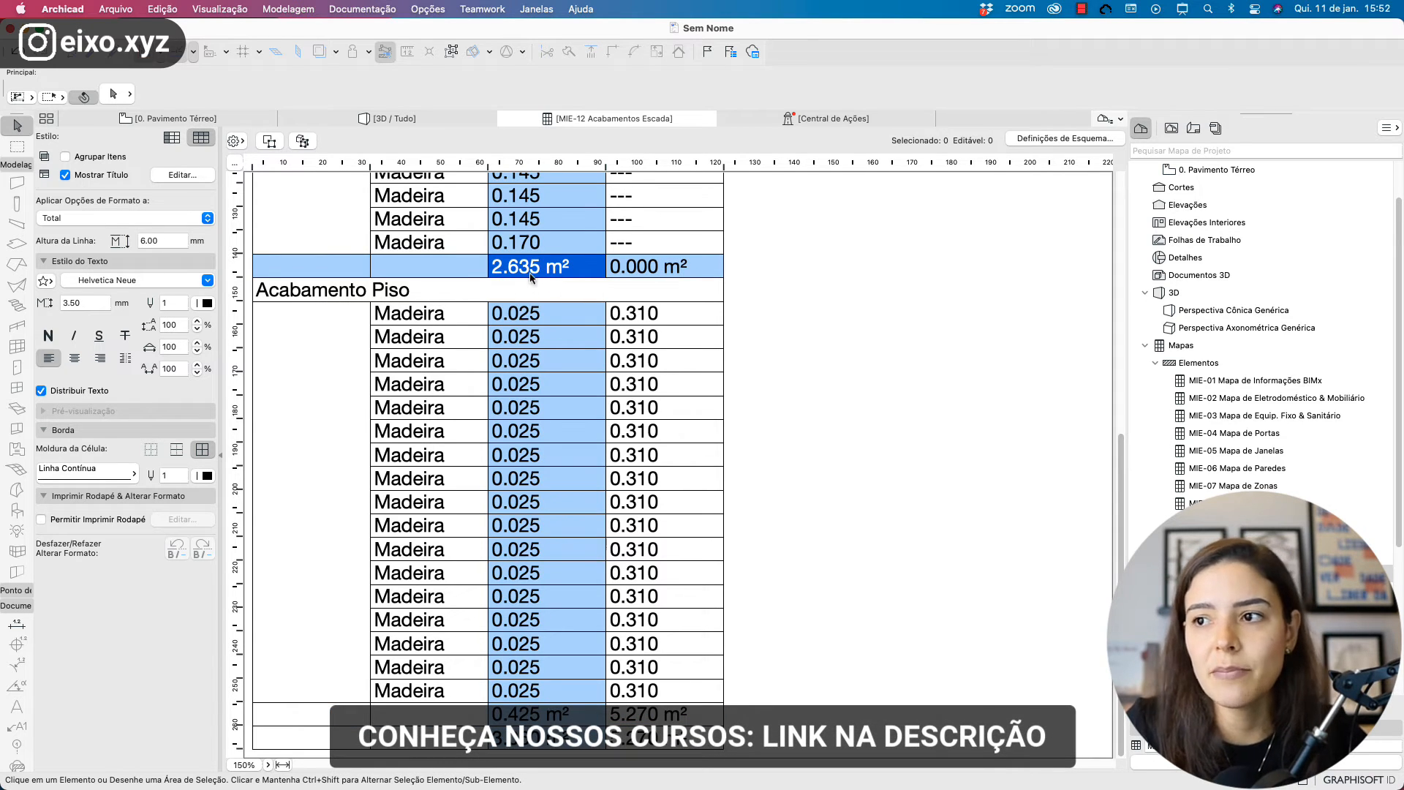
{"action": "scroll", "coordinate": [637, 613], "scroll_direction": "up", "scroll_amount": 6}
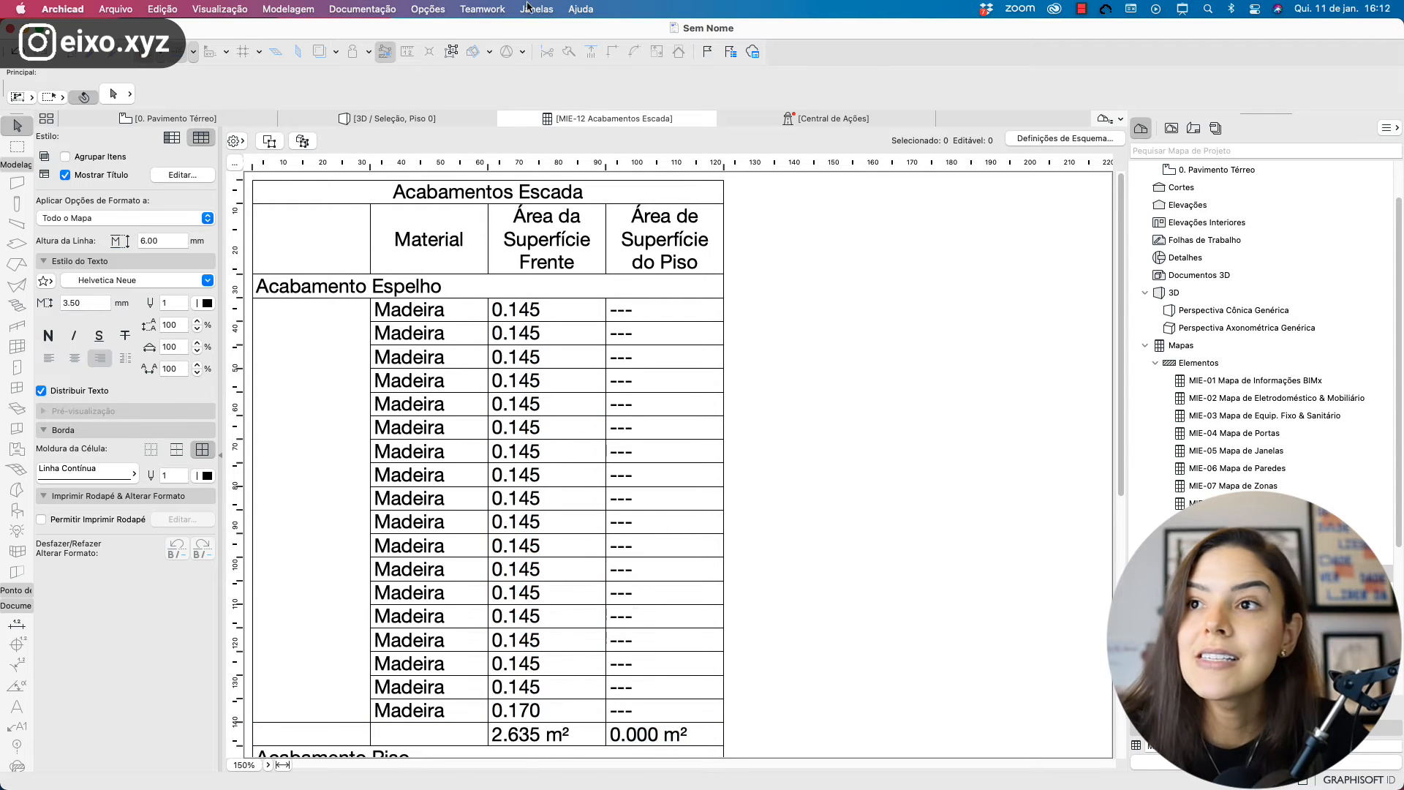
- Create a new property group named ESCADAS in the Property Manager
{"action": "left_click", "coordinate": [428, 9]}
{"action": "left_click", "coordinate": [433, 53]}
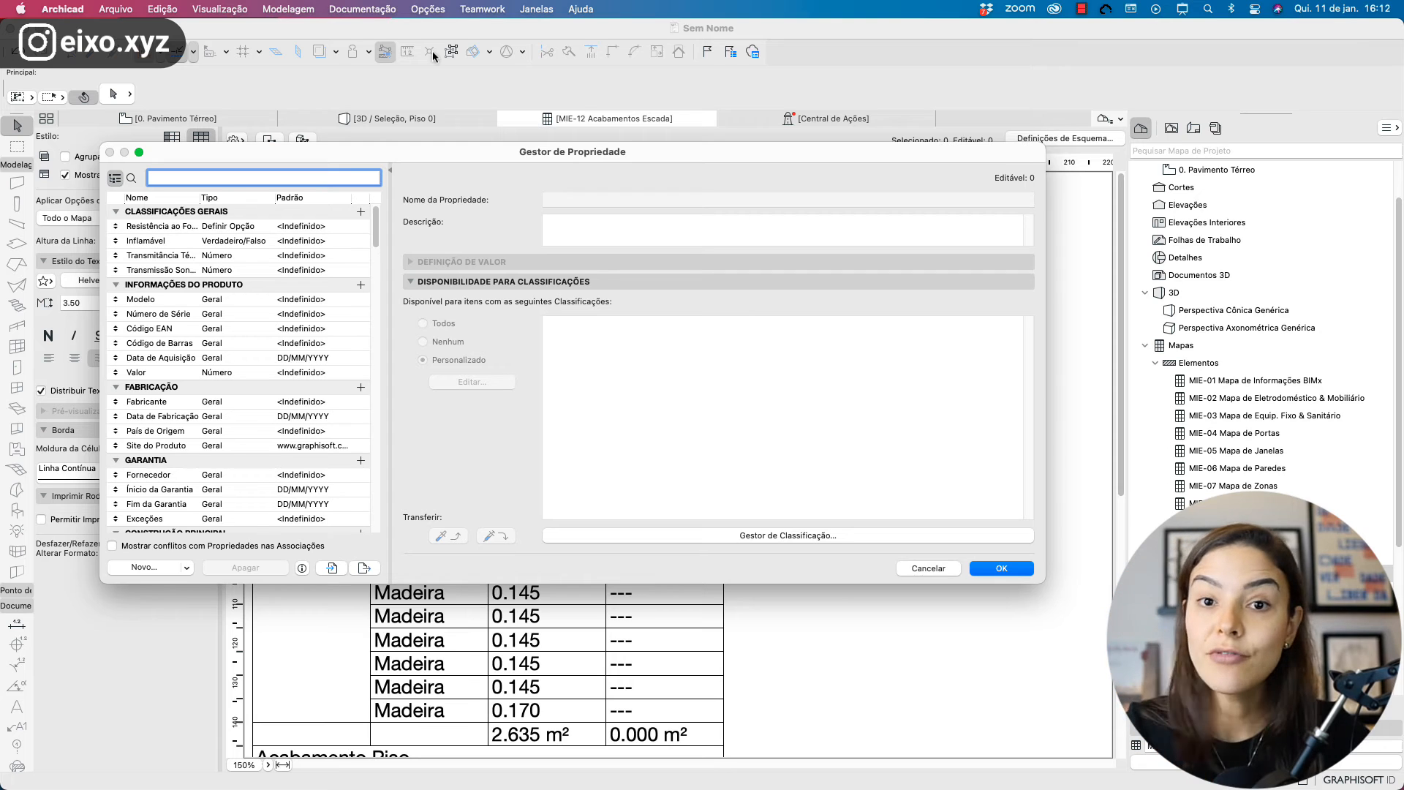
{"action": "left_click", "coordinate": [150, 568]}
{"action": "left_click", "coordinate": [690, 278]}
{"action": "type", "text": "ES"}
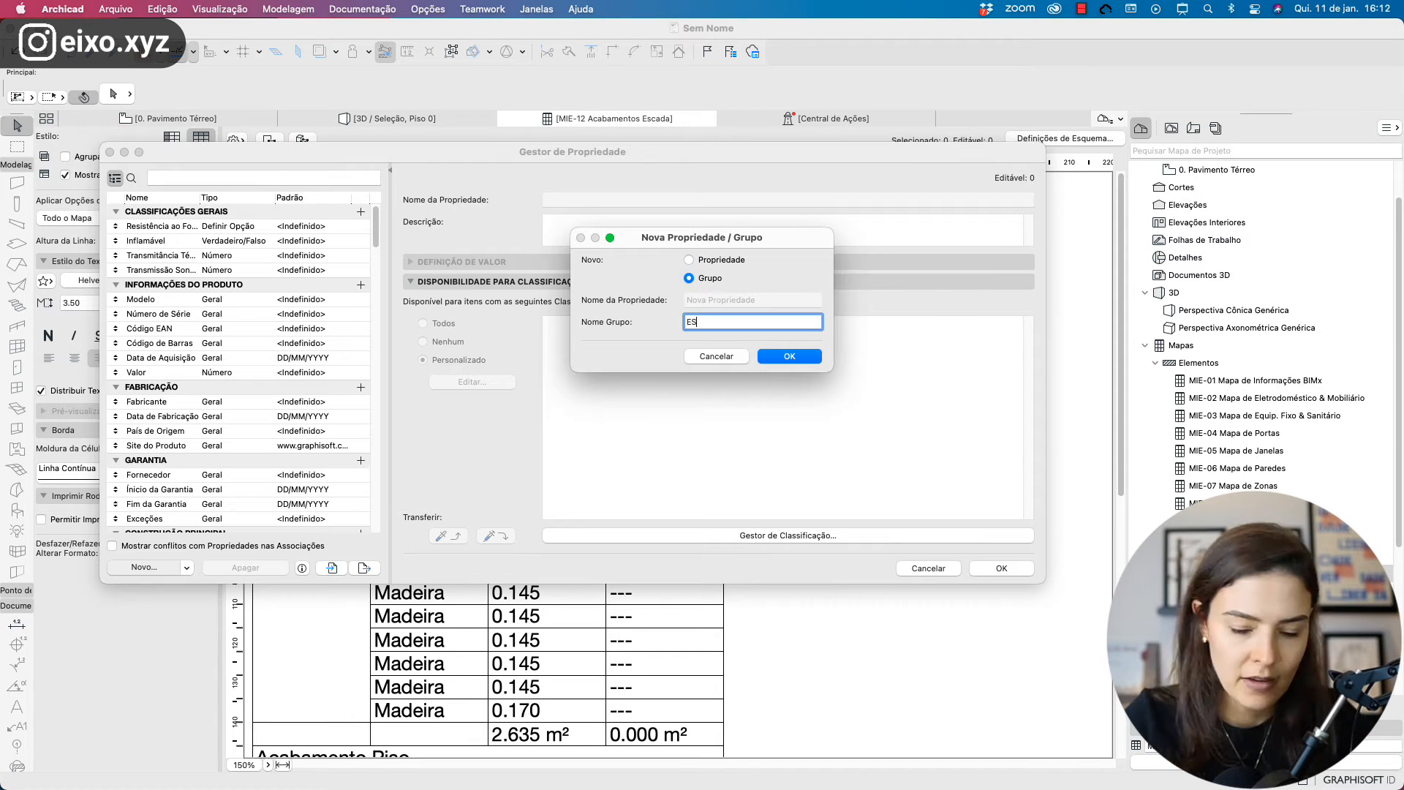
{"action": "type", "text": "CADAS"}
{"action": "left_click", "coordinate": [805, 356]}
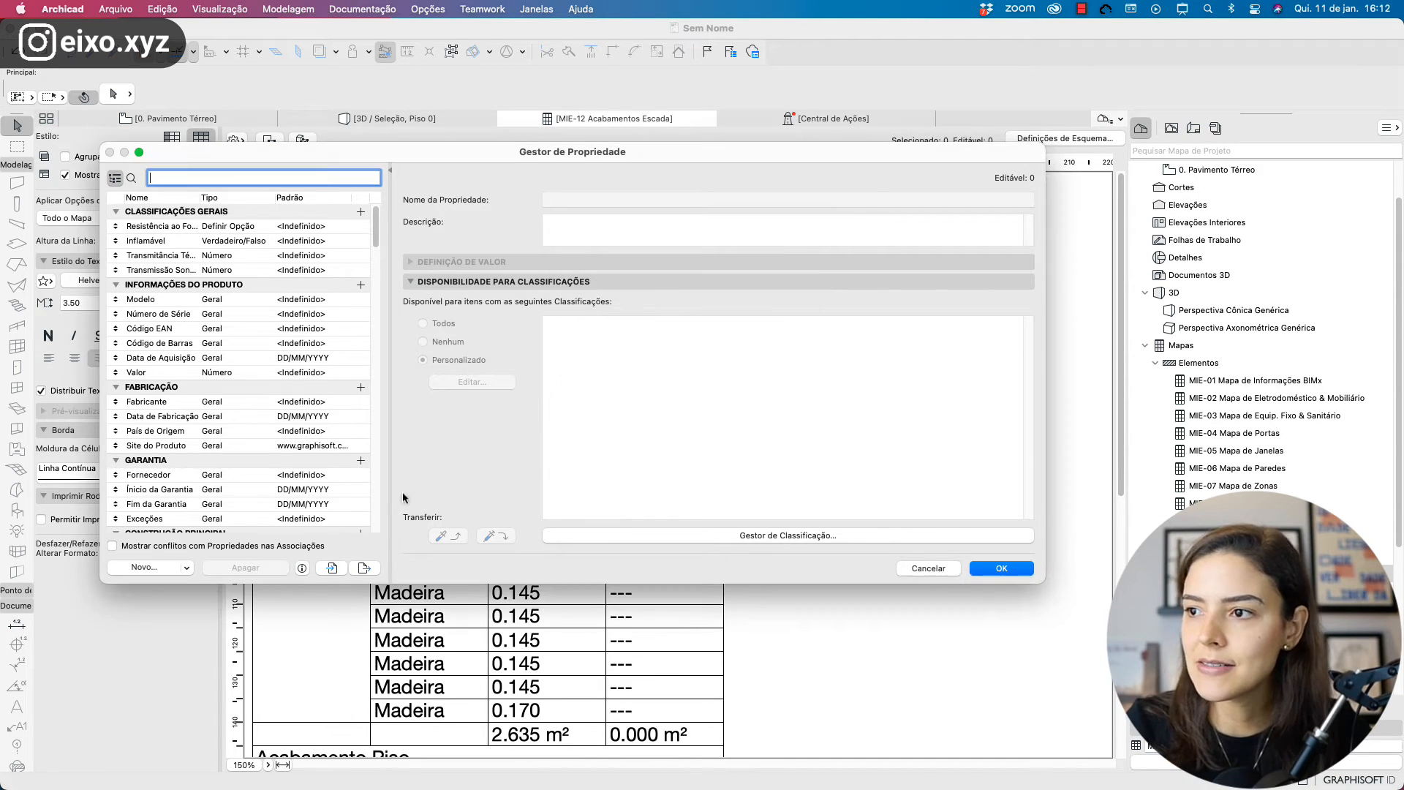
- Add a property named Áreas de Acabamentos to the ESCADAS group and set its data type to Área
{"action": "left_click", "coordinate": [143, 570]}
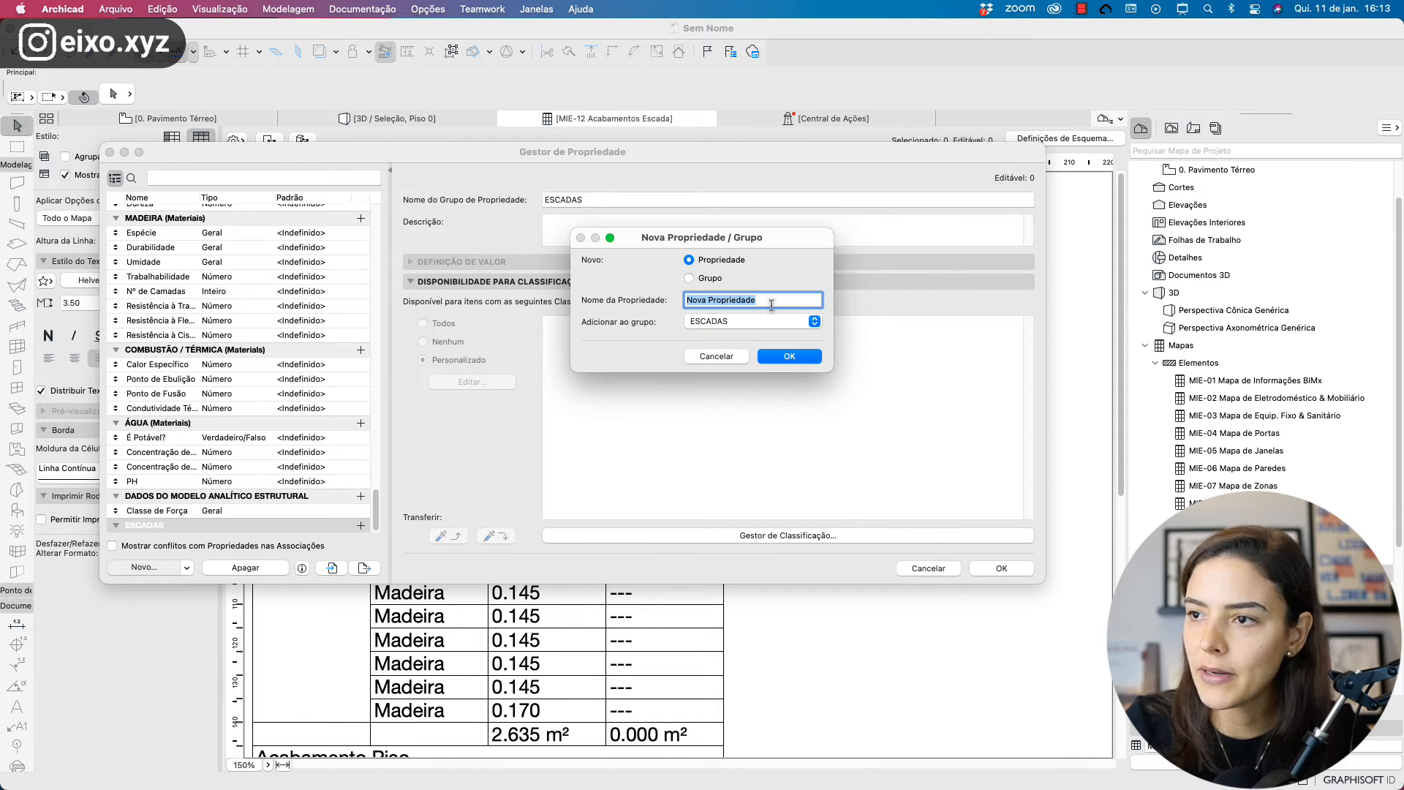
{"action": "type", "text": "Áreas de Acaba"}
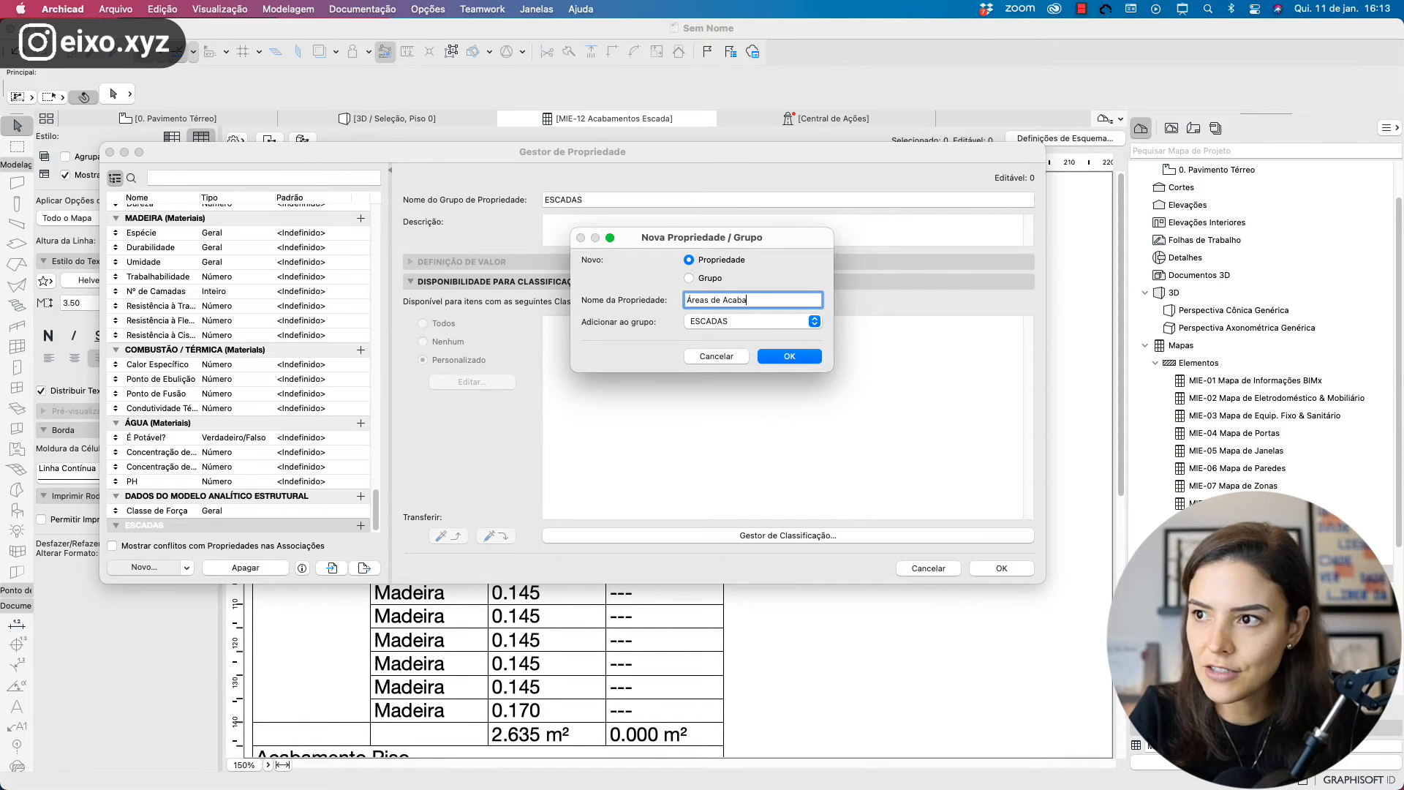
{"action": "type", "text": "mentos"}
{"action": "left_click", "coordinate": [796, 356]}
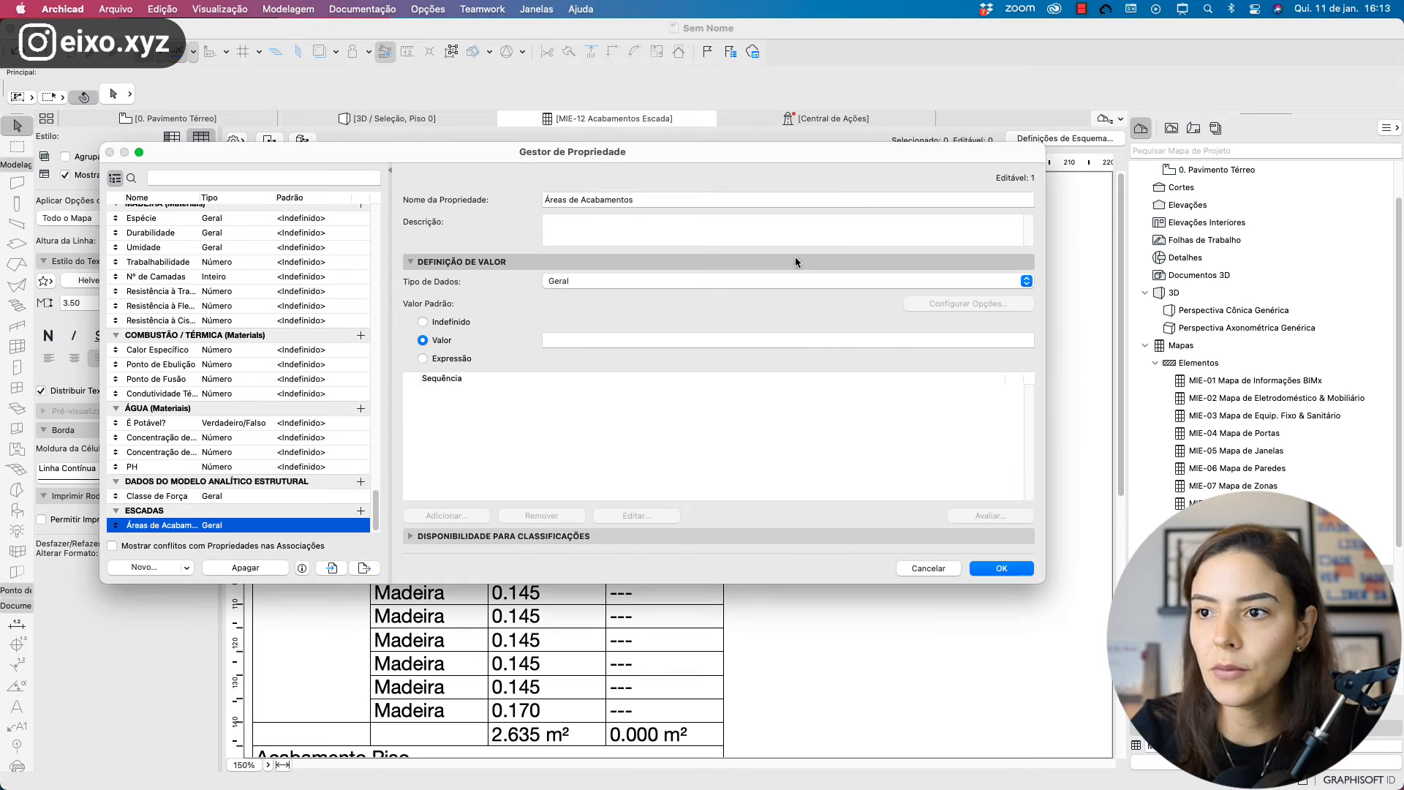
{"action": "left_click", "coordinate": [586, 283]}
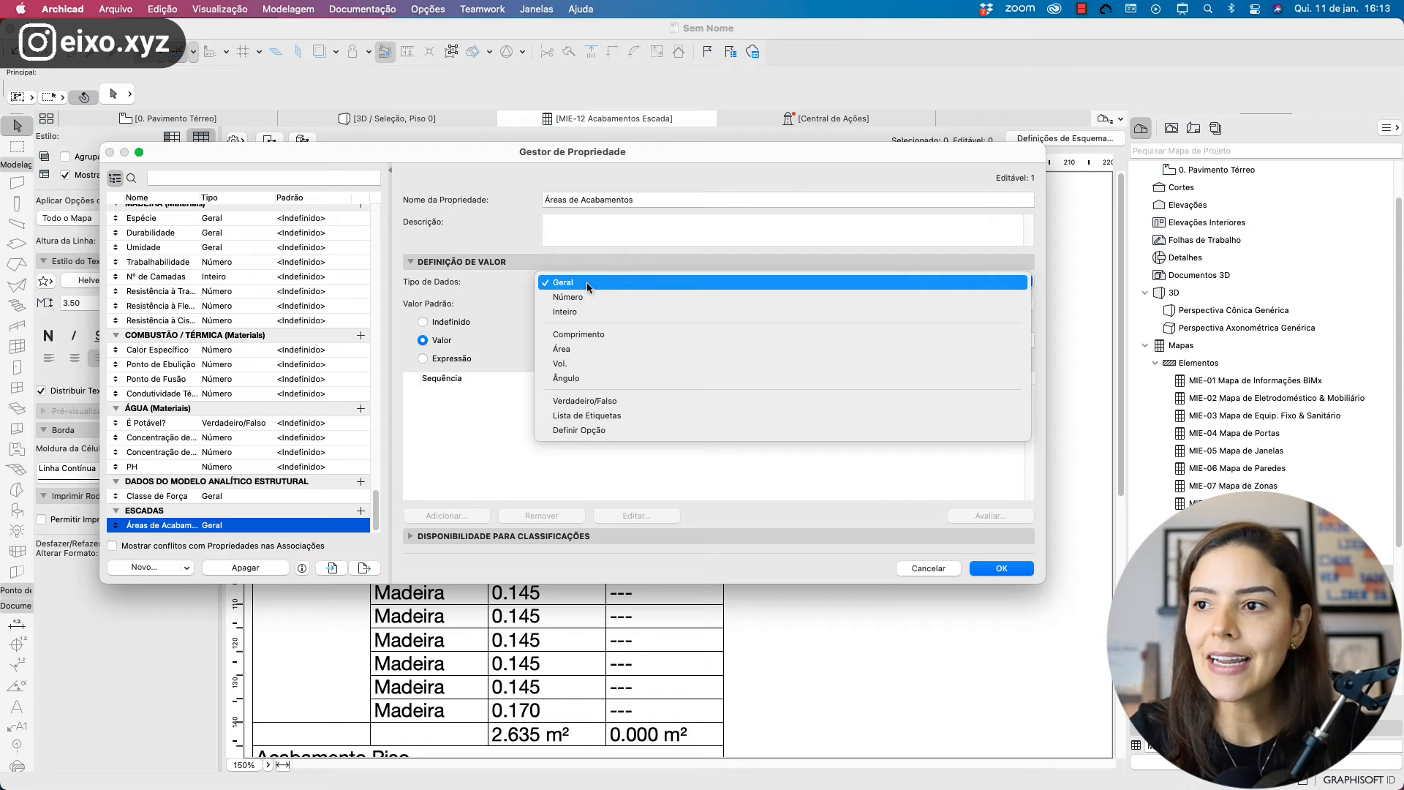
{"action": "left_click", "coordinate": [582, 350]}
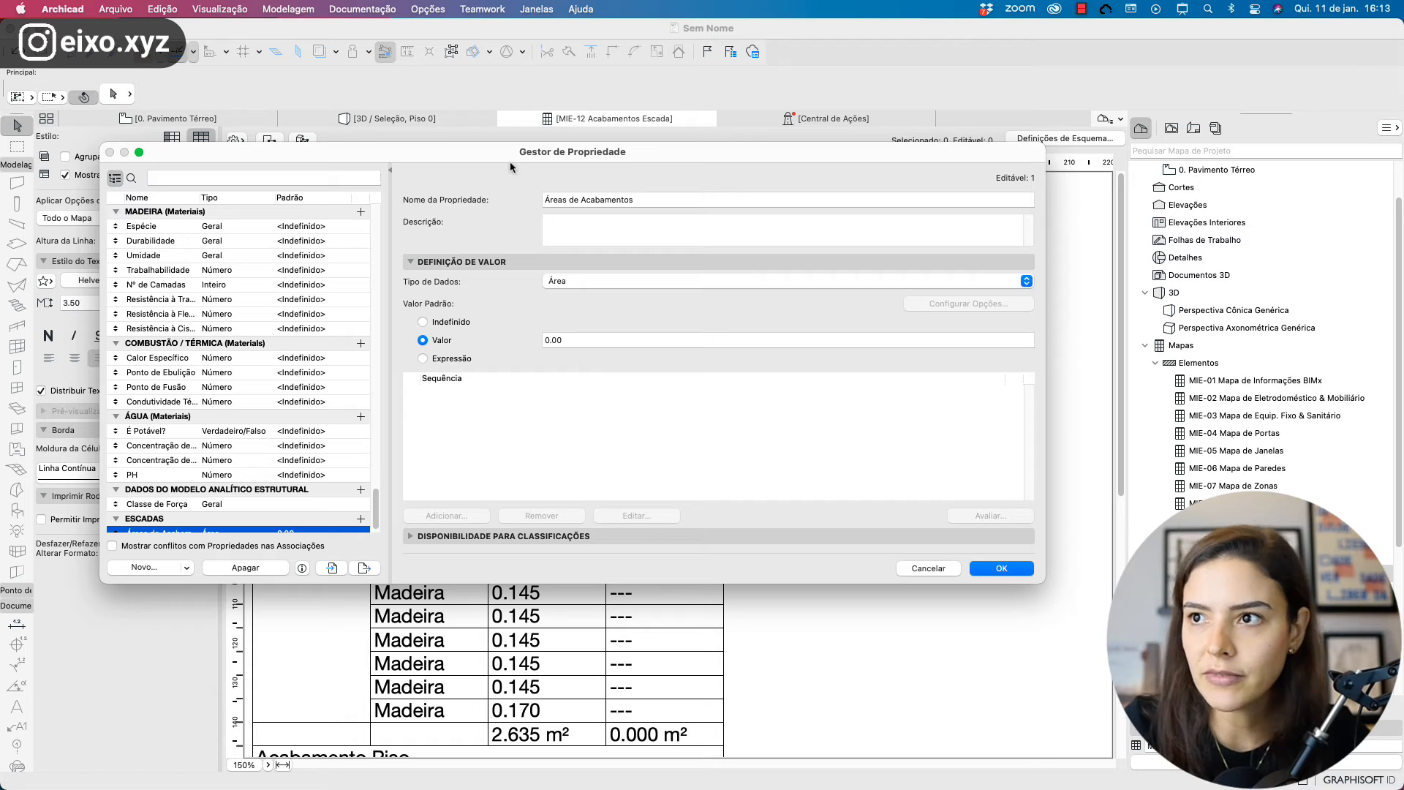
- Define the property's default value as an expression using the stair finish parameter Área de Superfície do Piso
{"action": "left_click_drag", "start_coordinate": [510, 167], "coordinate": [1157, 271]}
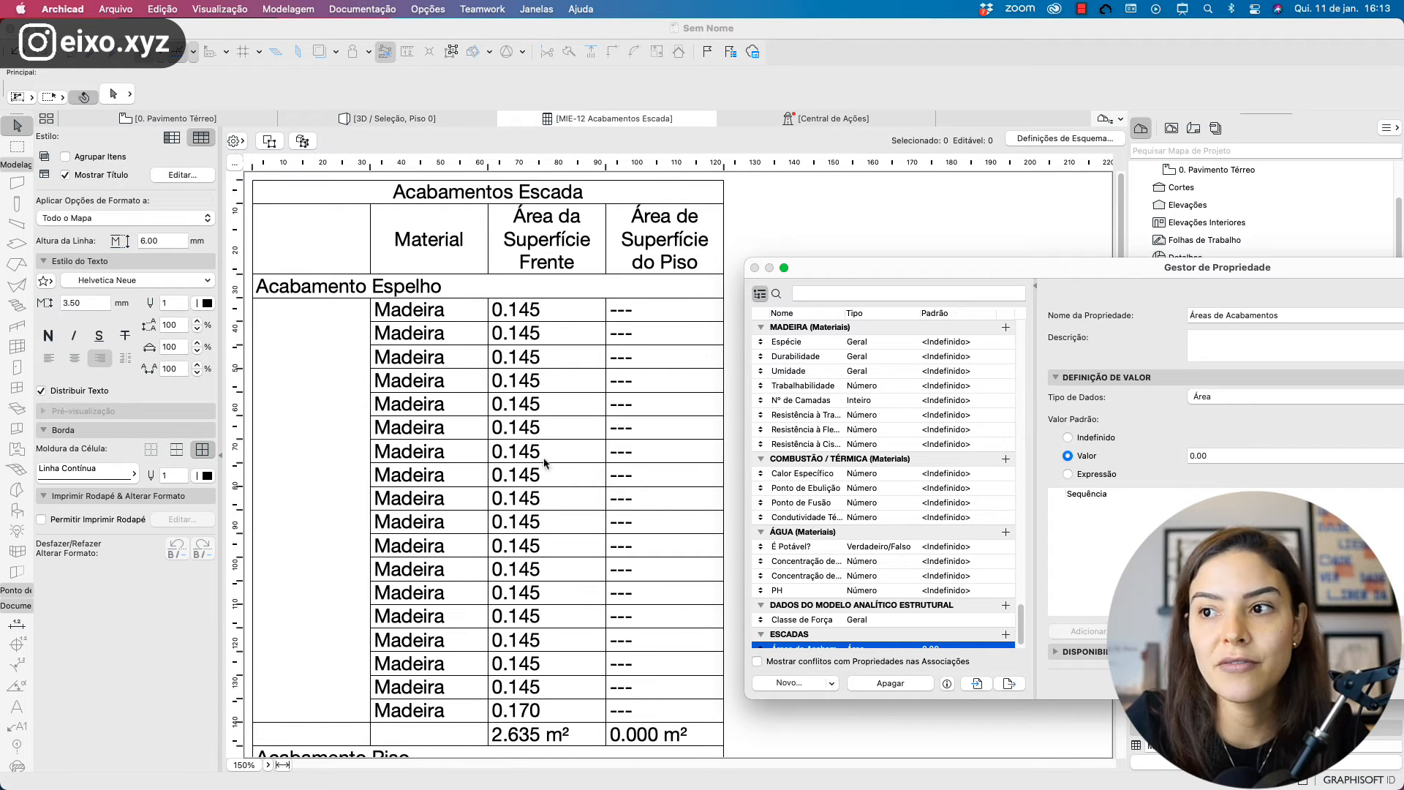
{"action": "left_click_drag", "start_coordinate": [1100, 267], "coordinate": [616, 177]}
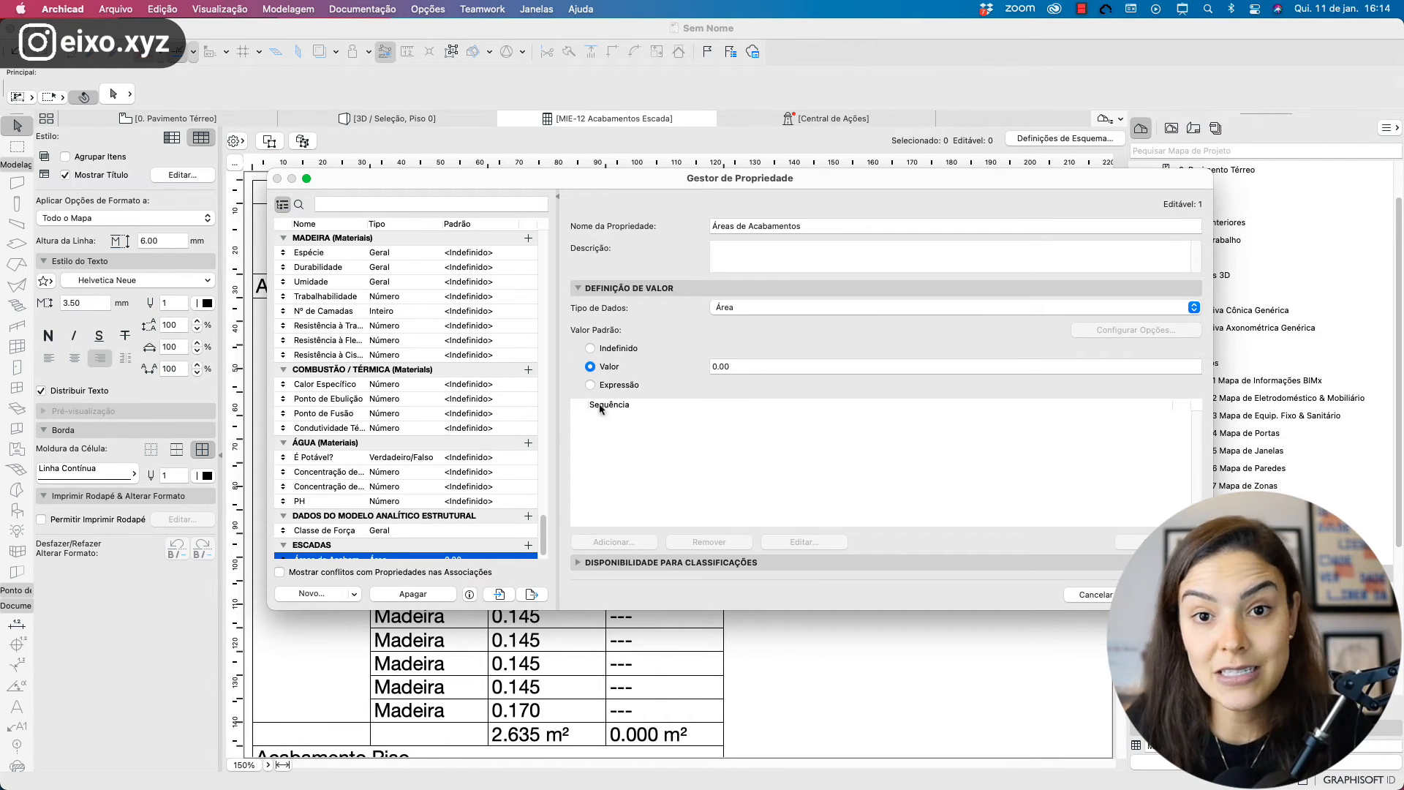
{"action": "left_click", "coordinate": [590, 384]}
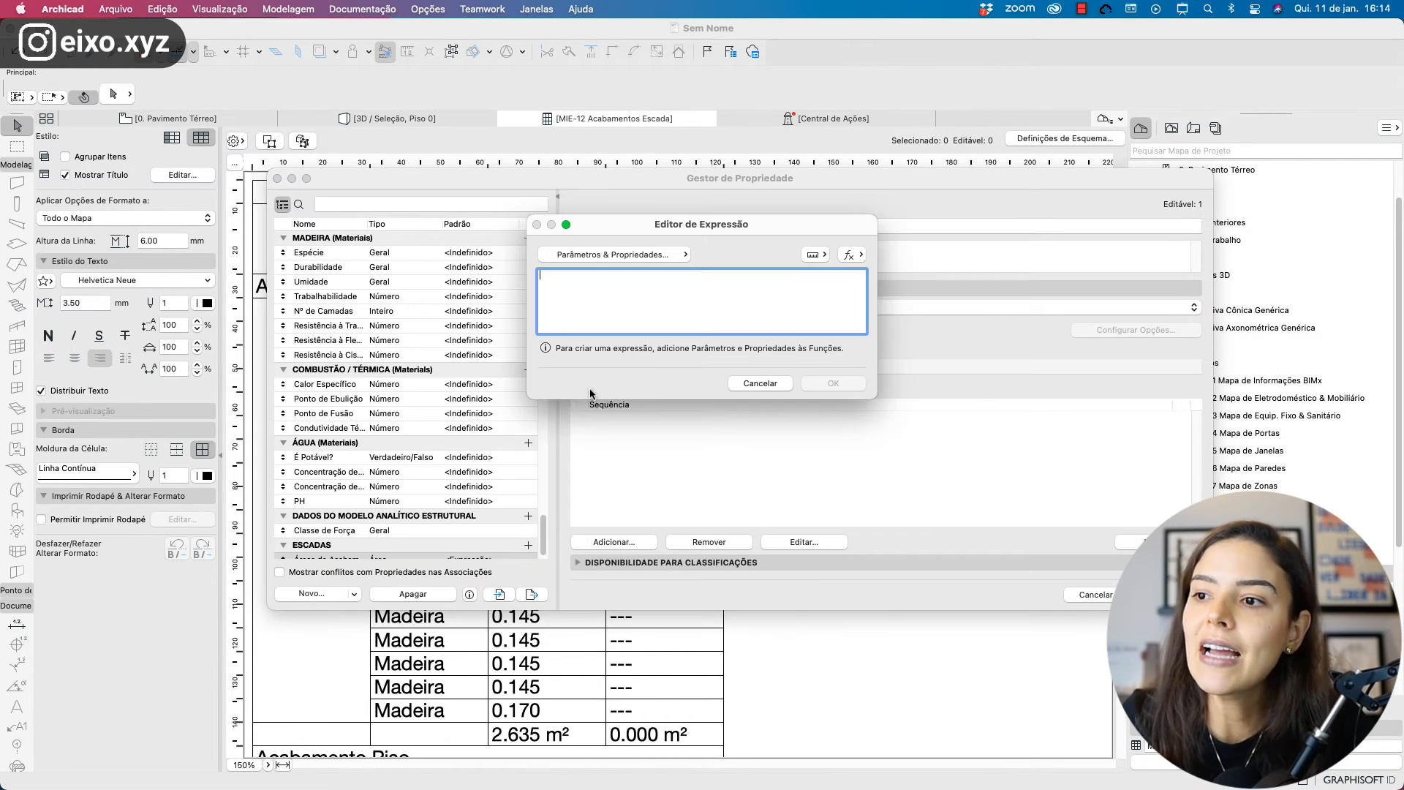
{"action": "left_click", "coordinate": [587, 255]}
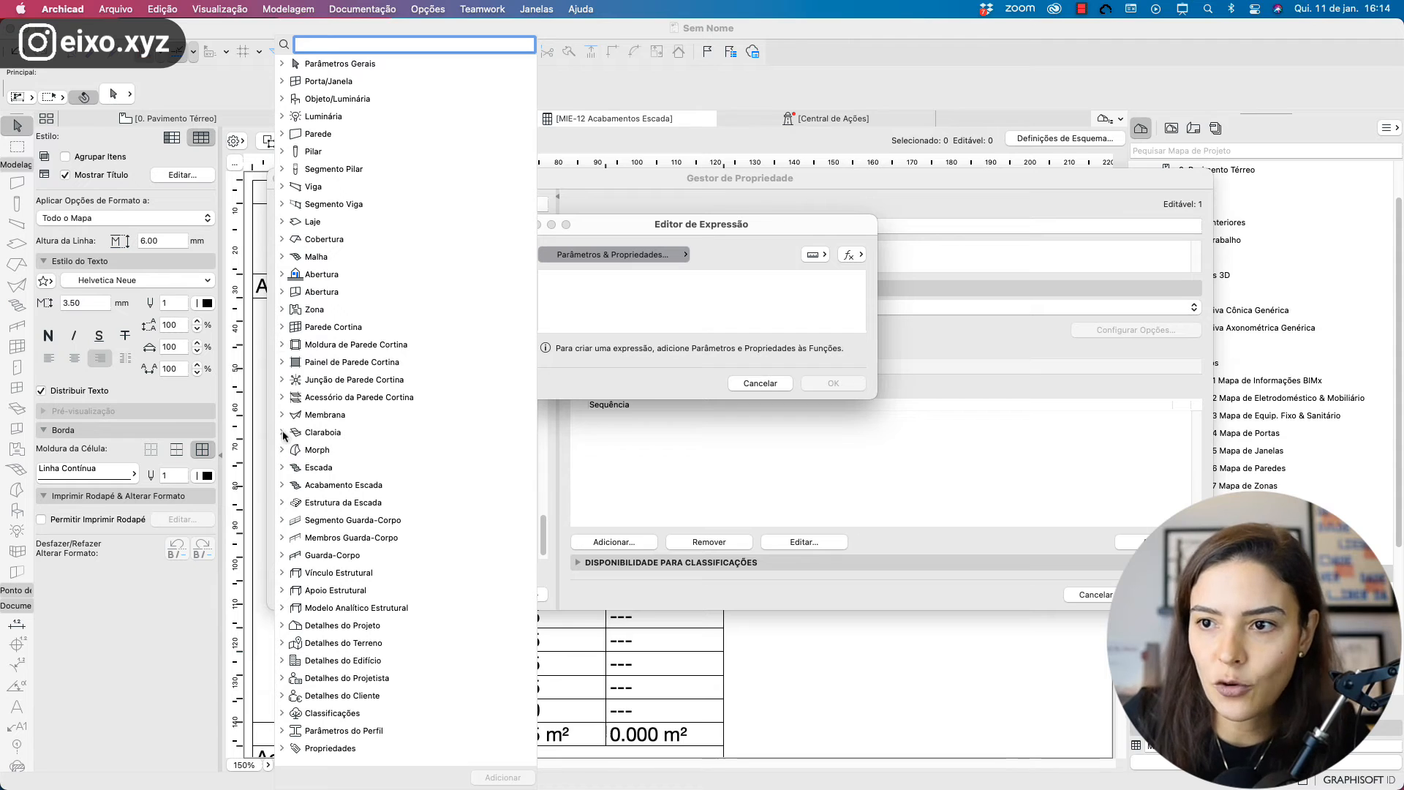
{"action": "left_click", "coordinate": [282, 485]}
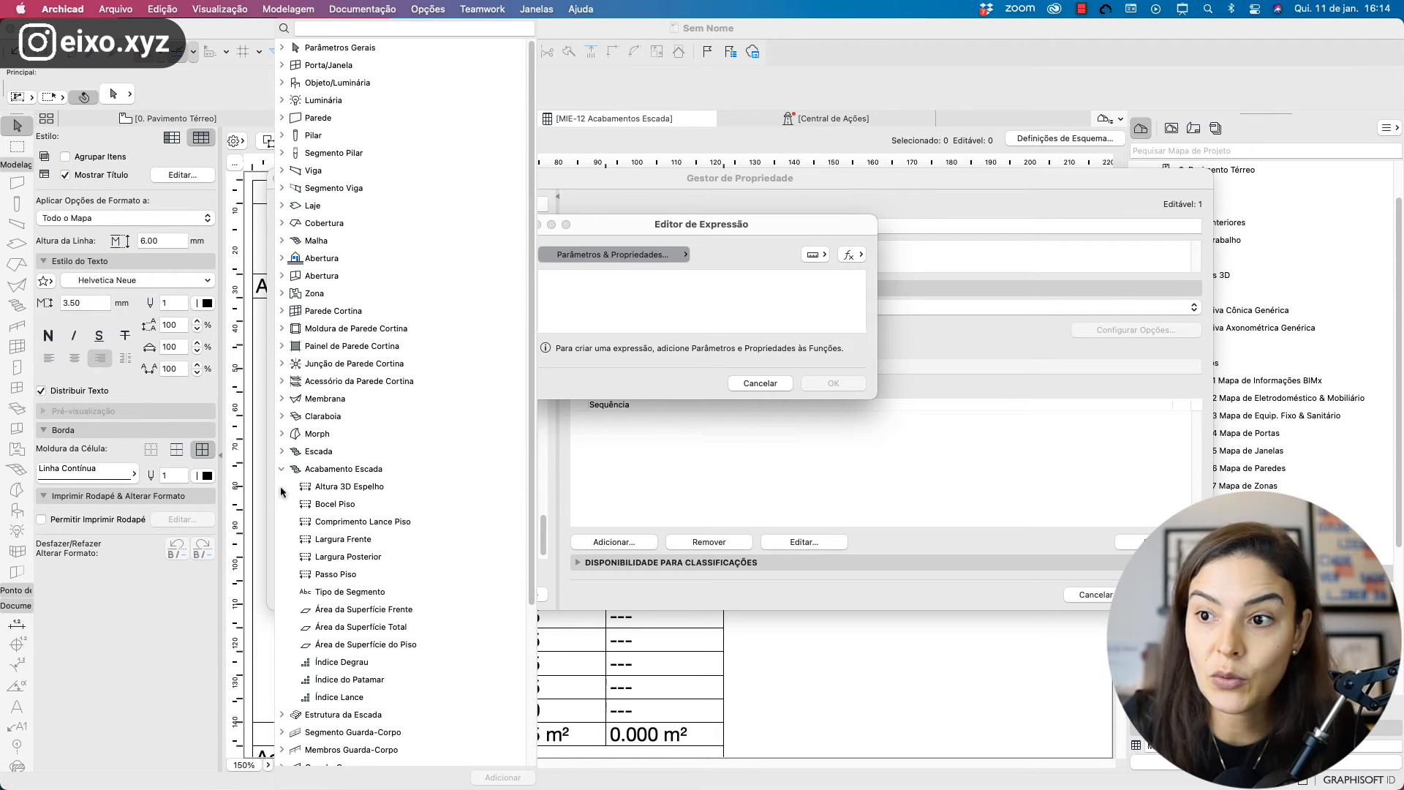
{"action": "left_click", "coordinate": [387, 650]}
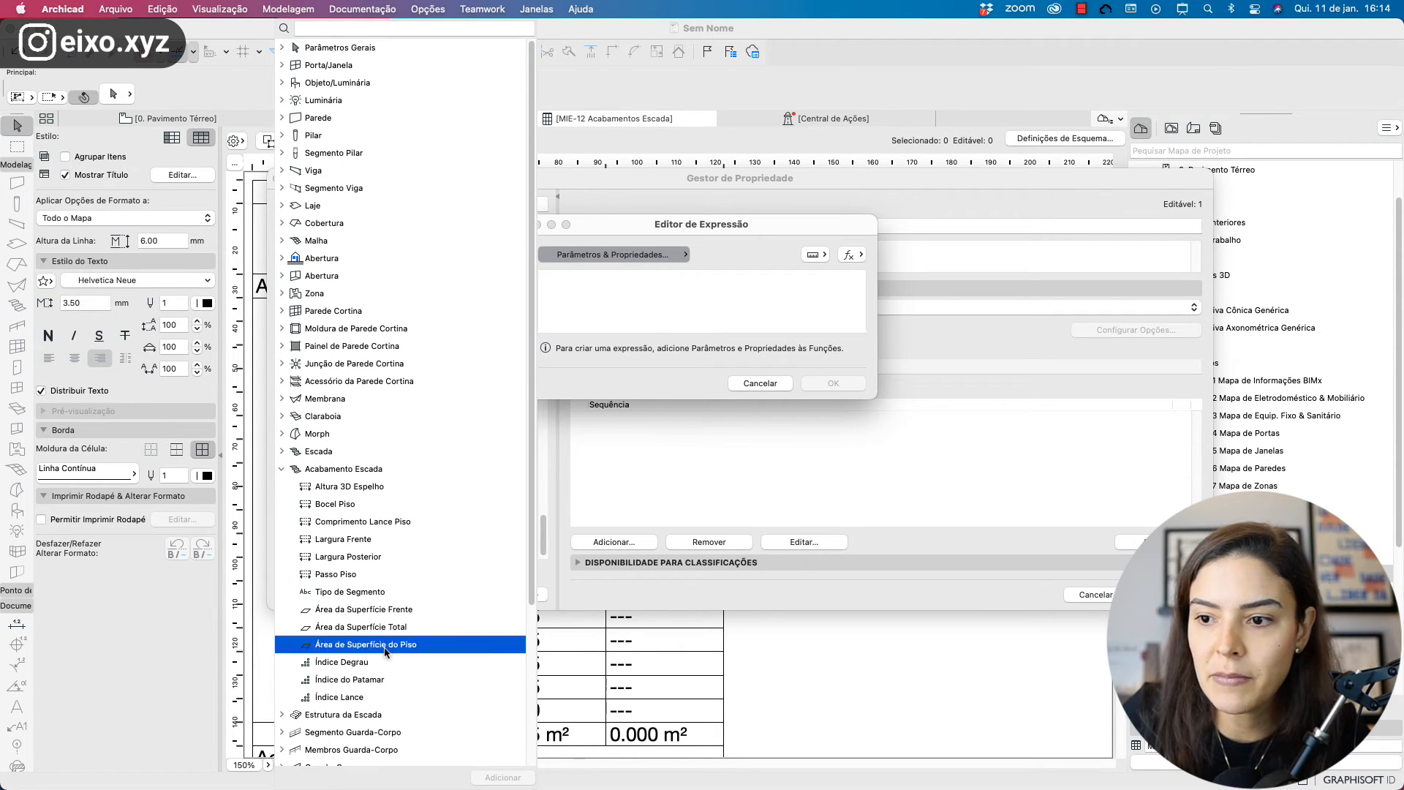
{"action": "left_click", "coordinate": [384, 648]}
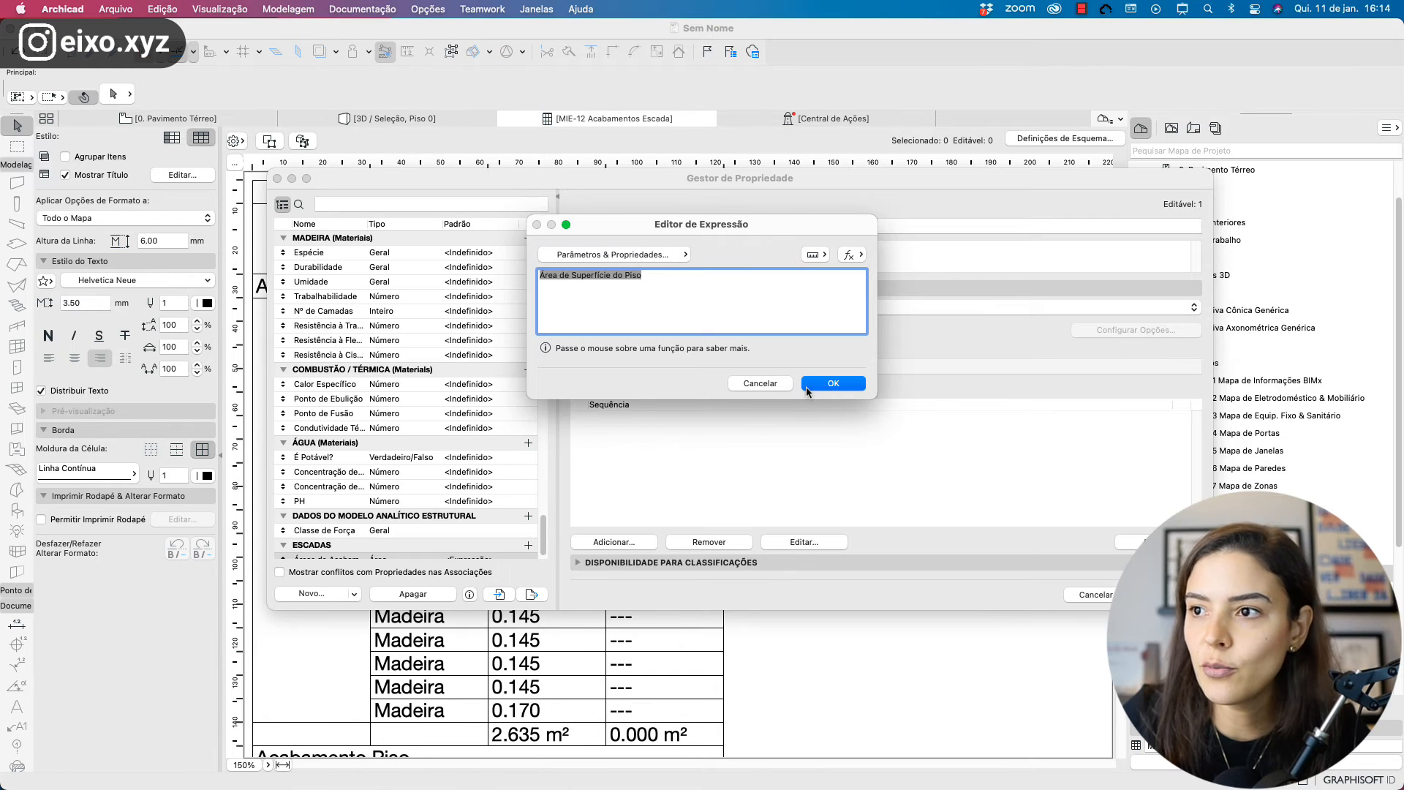
{"action": "left_click", "coordinate": [807, 386]}
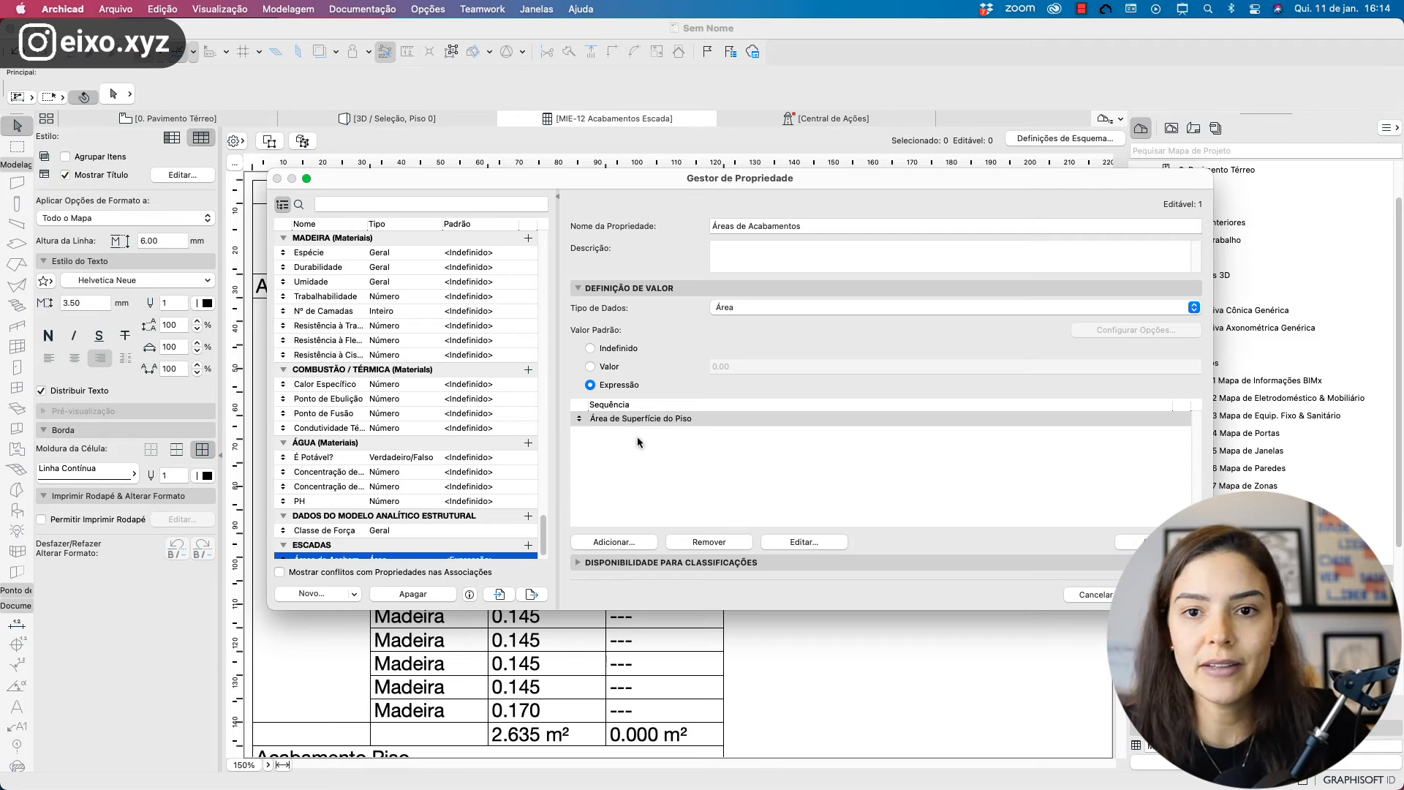
- Add a second expression to the property's sequence using the stair finish parameter Área da Superfície Frente
{"action": "left_click", "coordinate": [609, 545]}
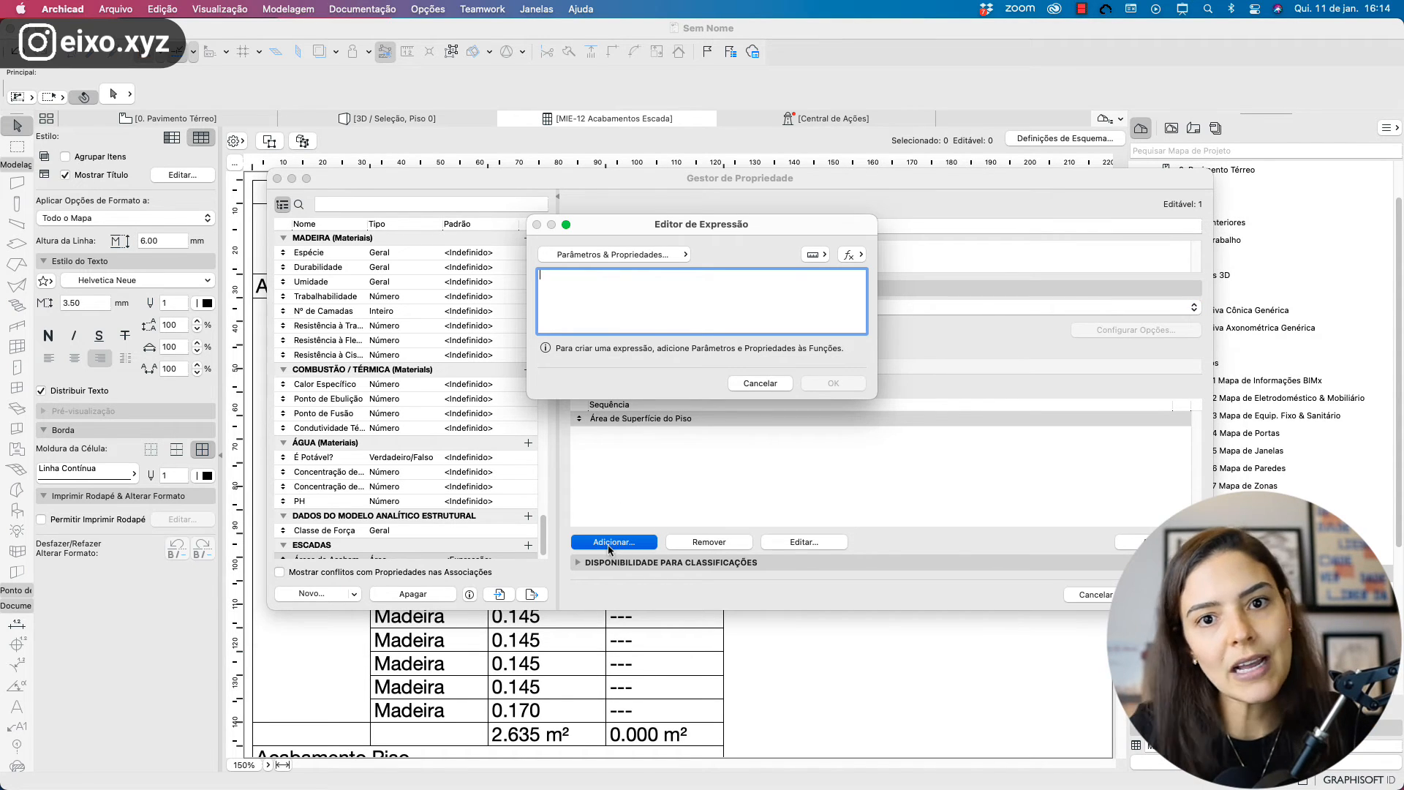
{"action": "left_click", "coordinate": [658, 255]}
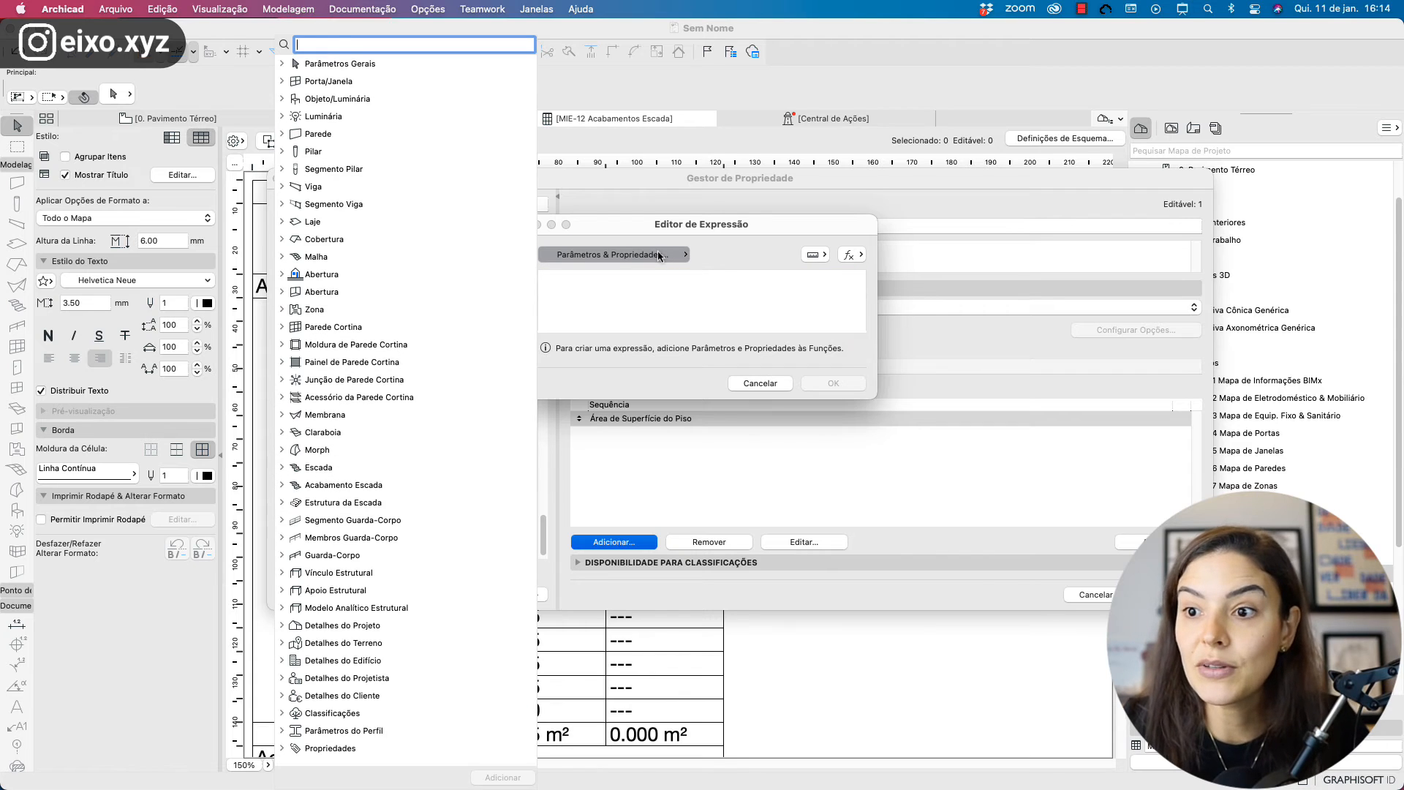
{"action": "left_click", "coordinate": [282, 489]}
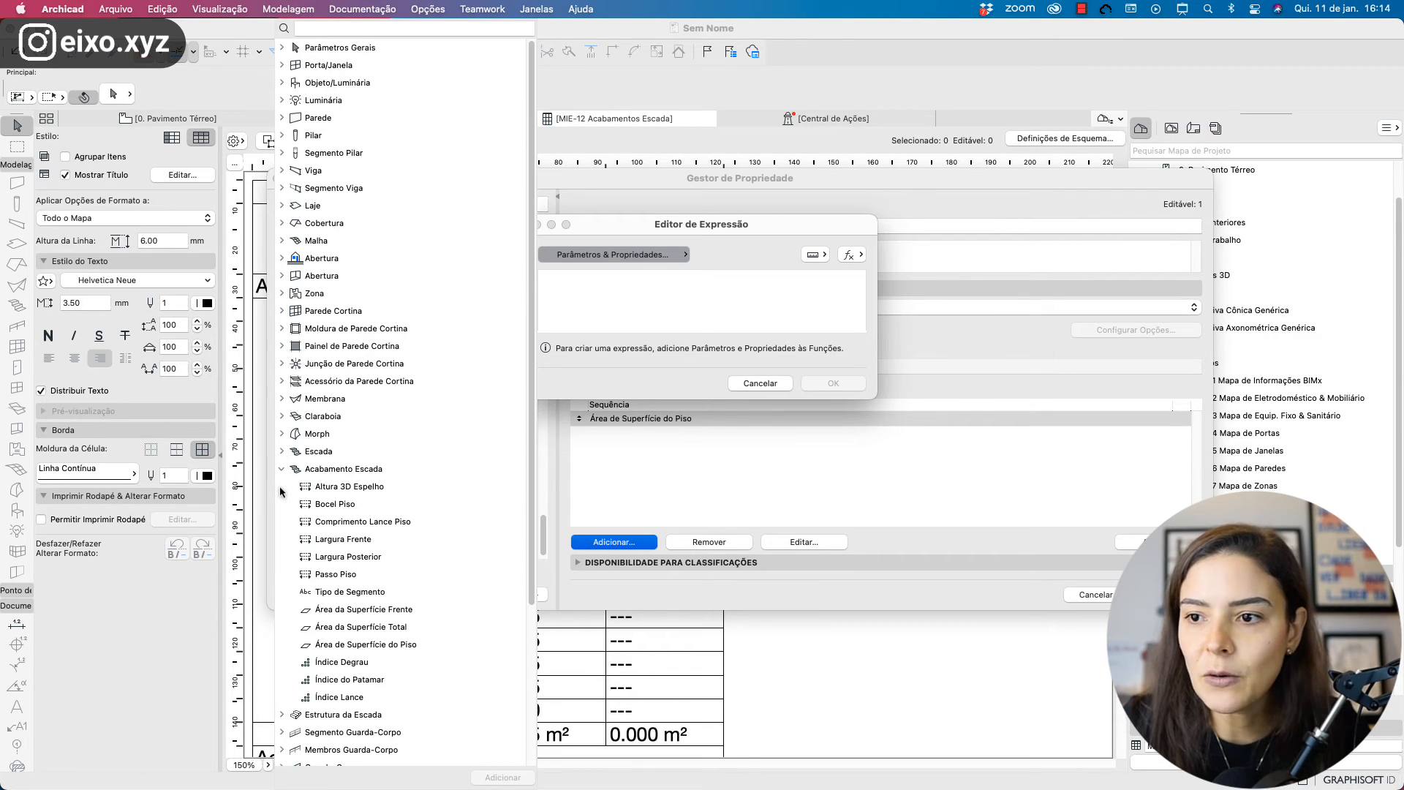
{"action": "left_click", "coordinate": [384, 609]}
{"action": "left_click", "coordinate": [729, 289]}
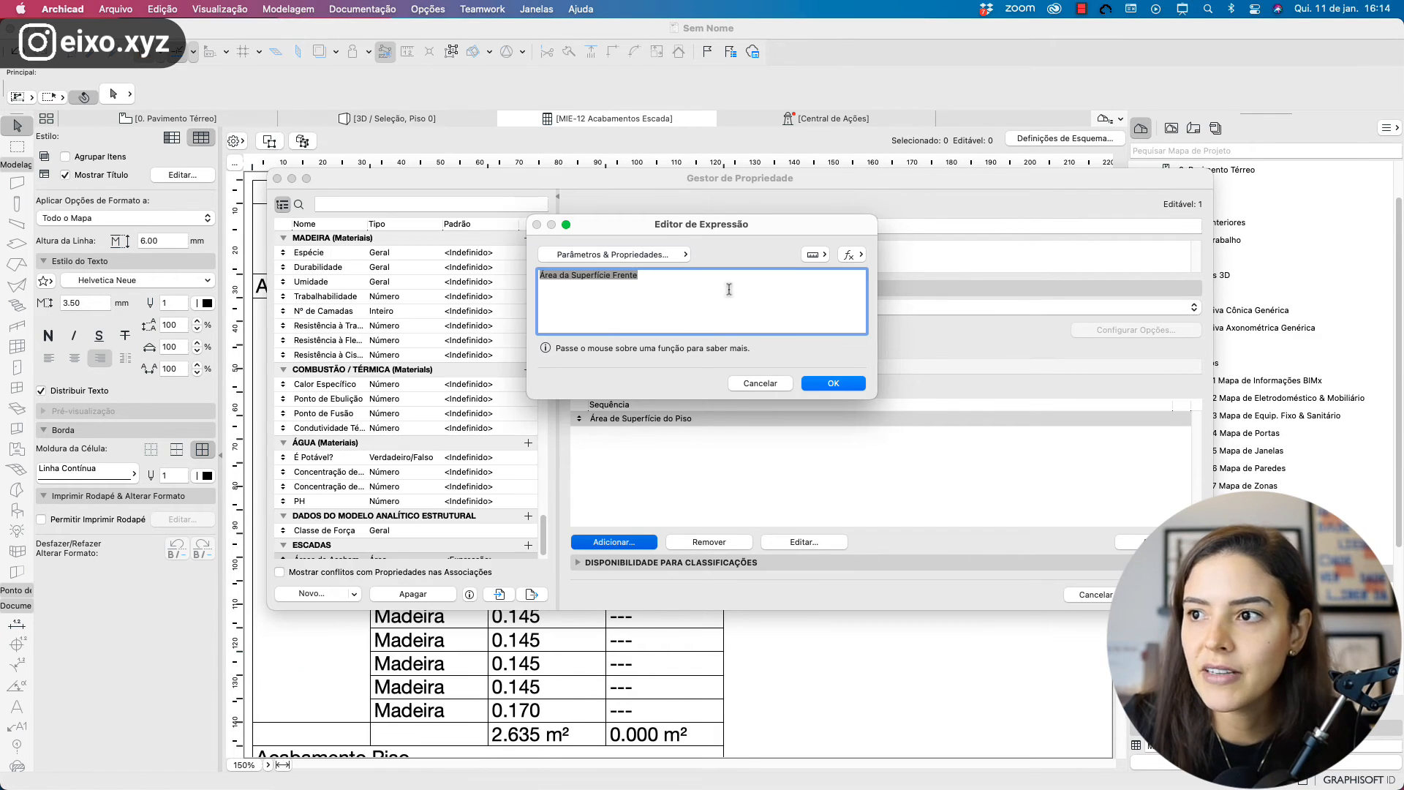
{"action": "left_click", "coordinate": [819, 383]}
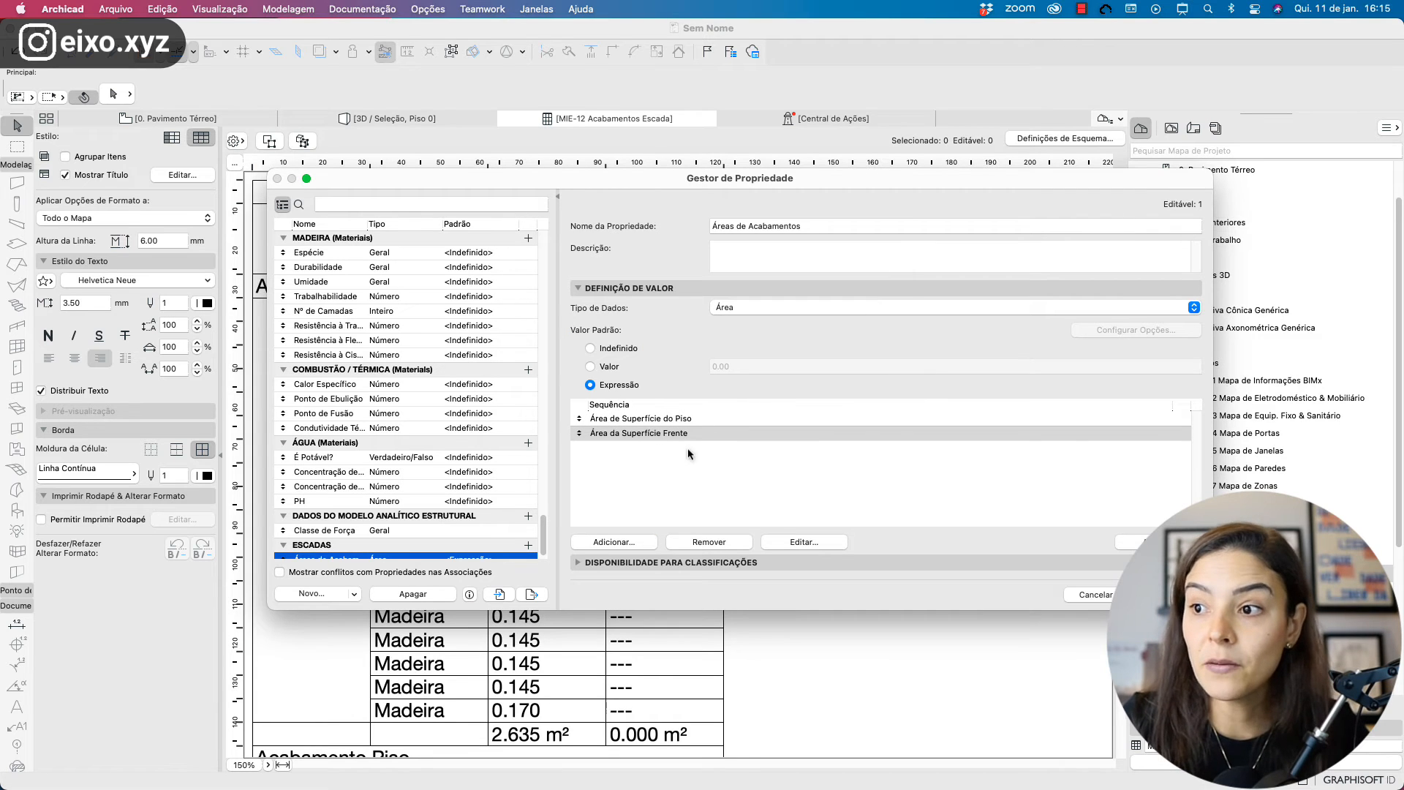
{"action": "left_click", "coordinate": [686, 419]}
{"action": "left_click", "coordinate": [687, 433]}
{"action": "left_click", "coordinate": [687, 420]}
{"action": "left_click", "coordinate": [687, 432]}
{"action": "left_click", "coordinate": [687, 420]}
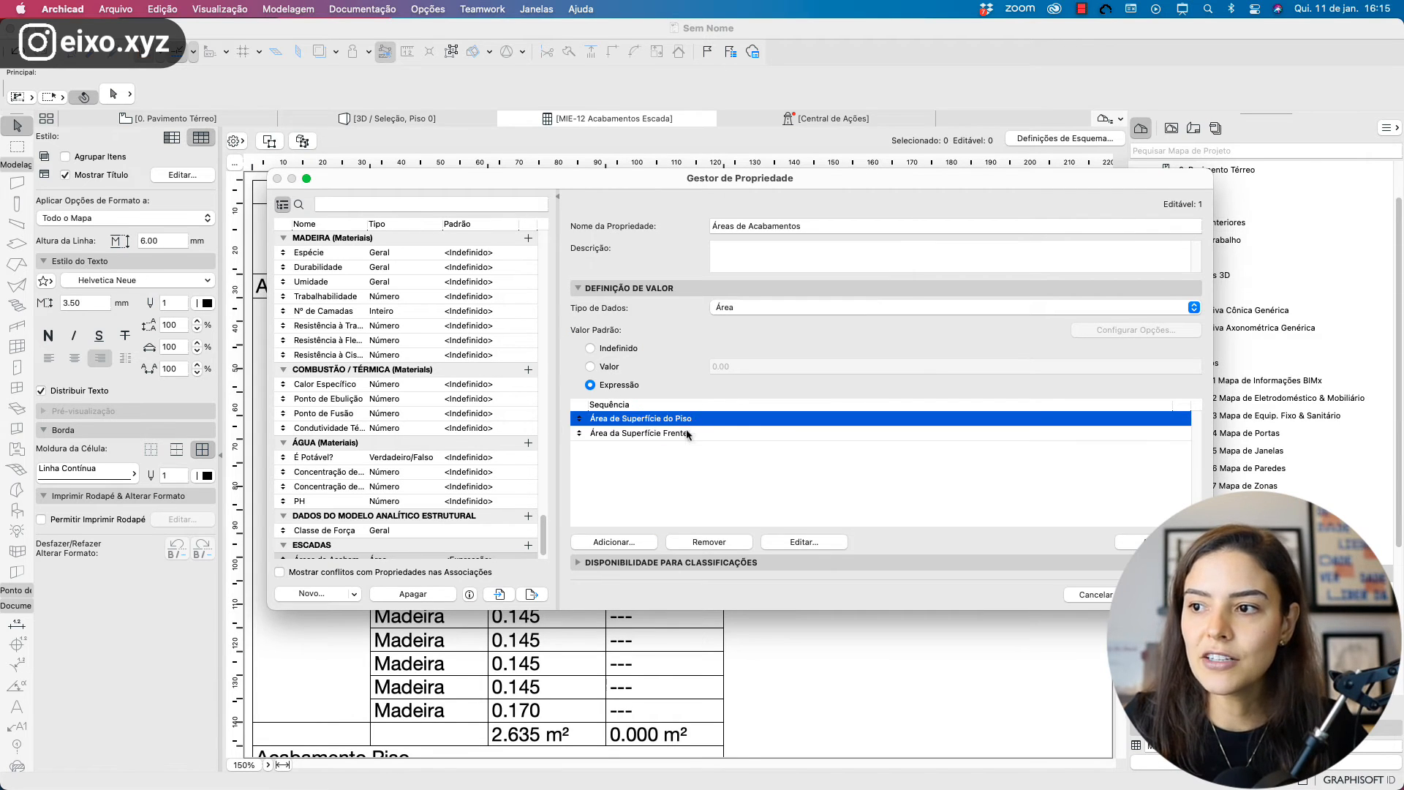
{"action": "left_click", "coordinate": [688, 433]}
{"action": "left_click", "coordinate": [805, 227]}
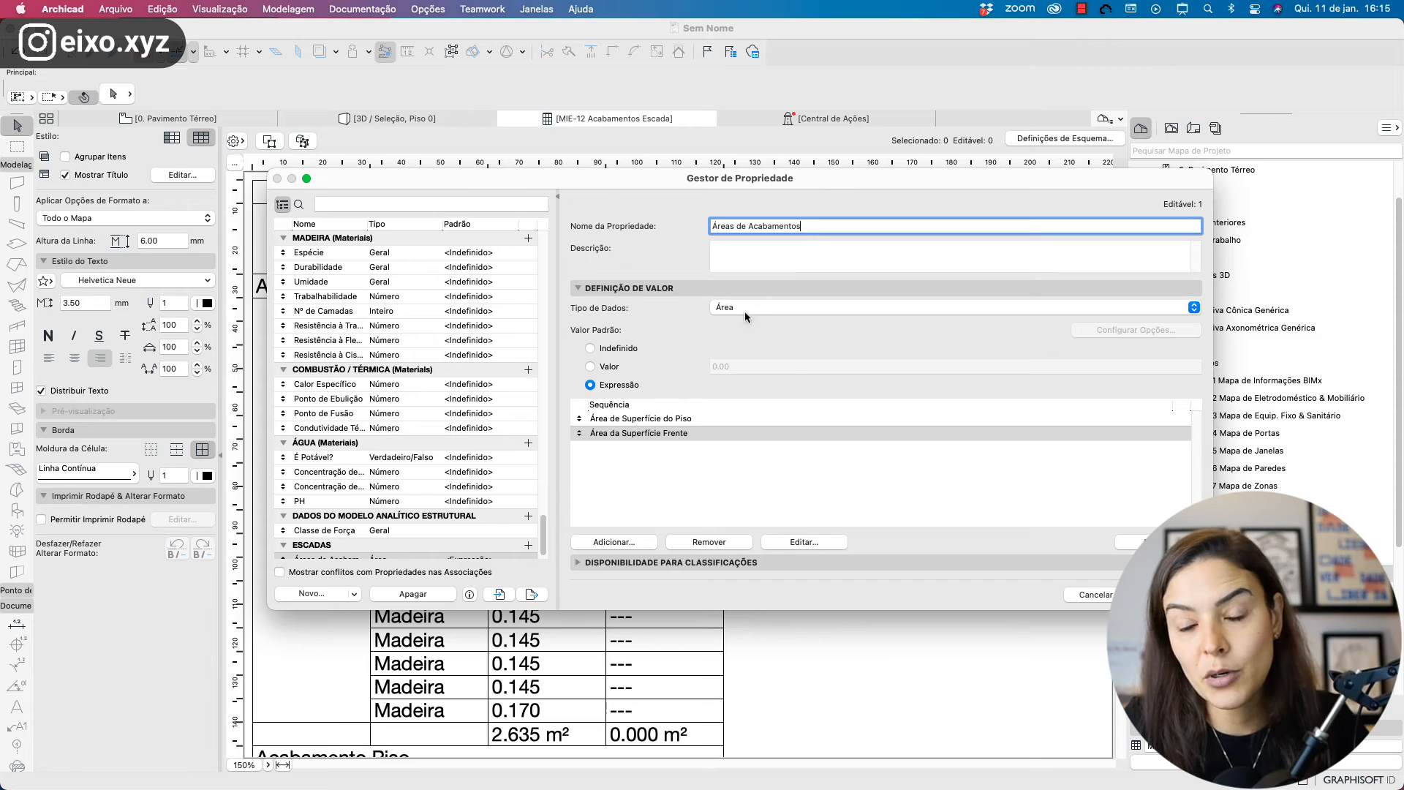
- Make the Áreas de Acabamentos property available only for the classifications Acabamento Espelho and Acabamento Piso, and save the property settings
{"action": "left_click", "coordinate": [663, 563]}
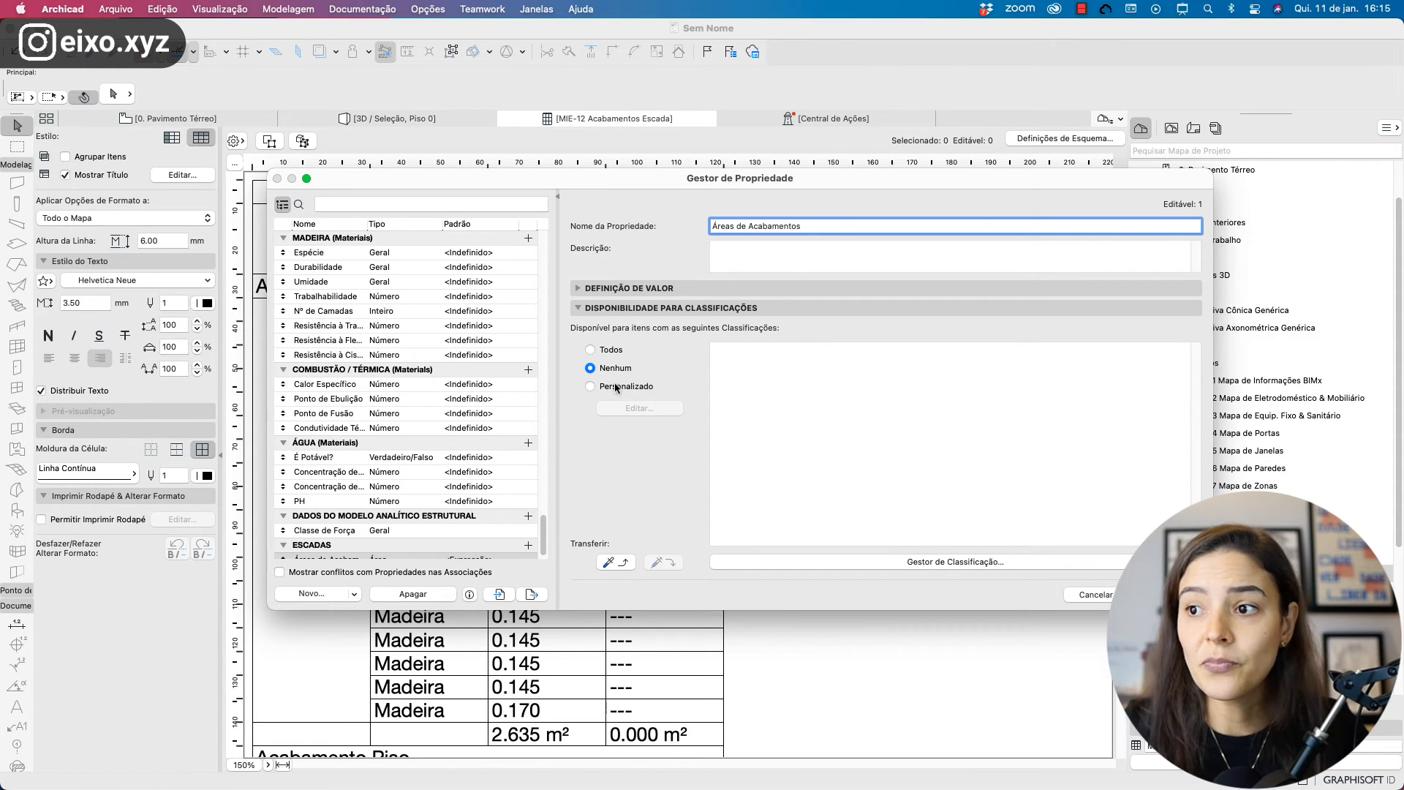
{"action": "left_click", "coordinate": [591, 386]}
{"action": "left_click", "coordinate": [639, 408]}
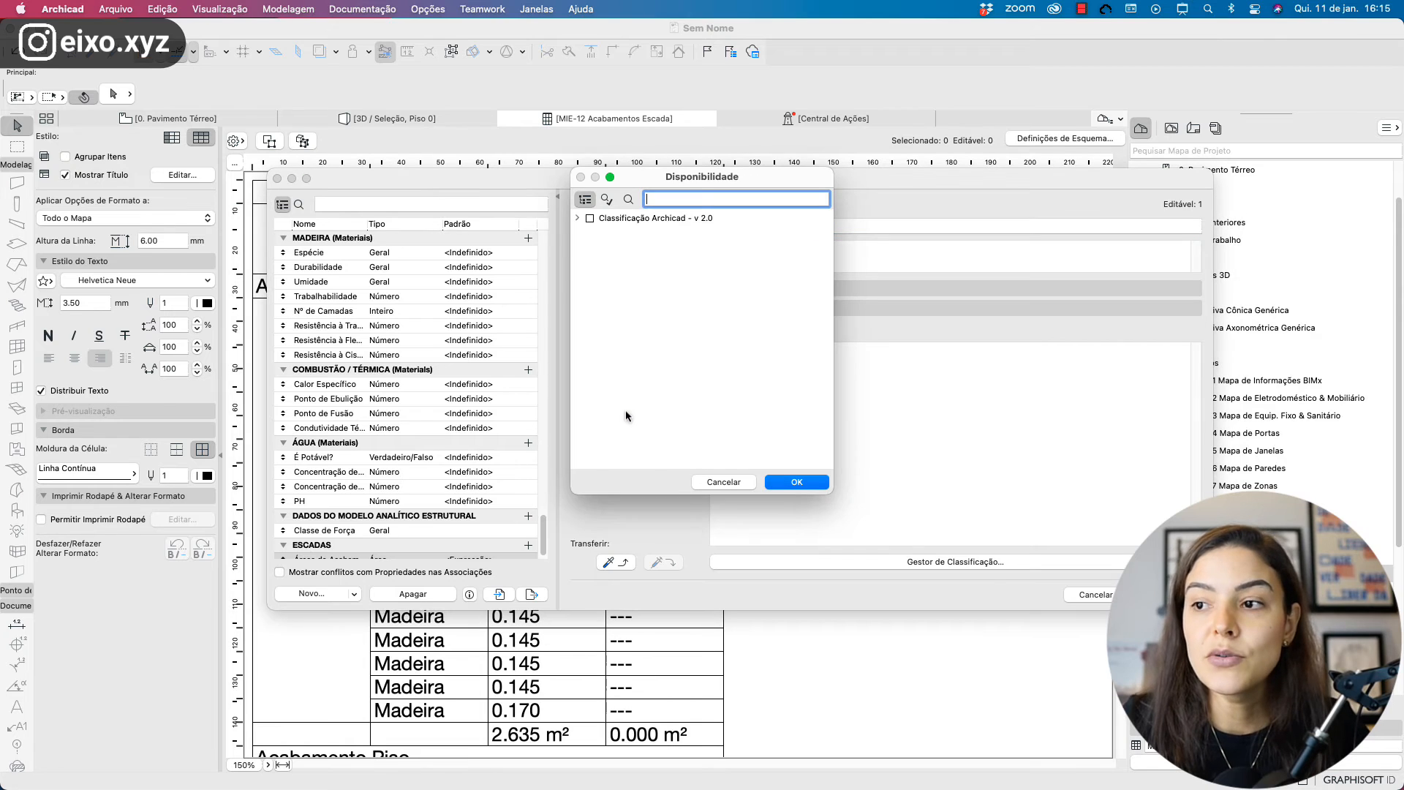
{"action": "type", "text": "acaba"}
{"action": "type", "text": "mento"}
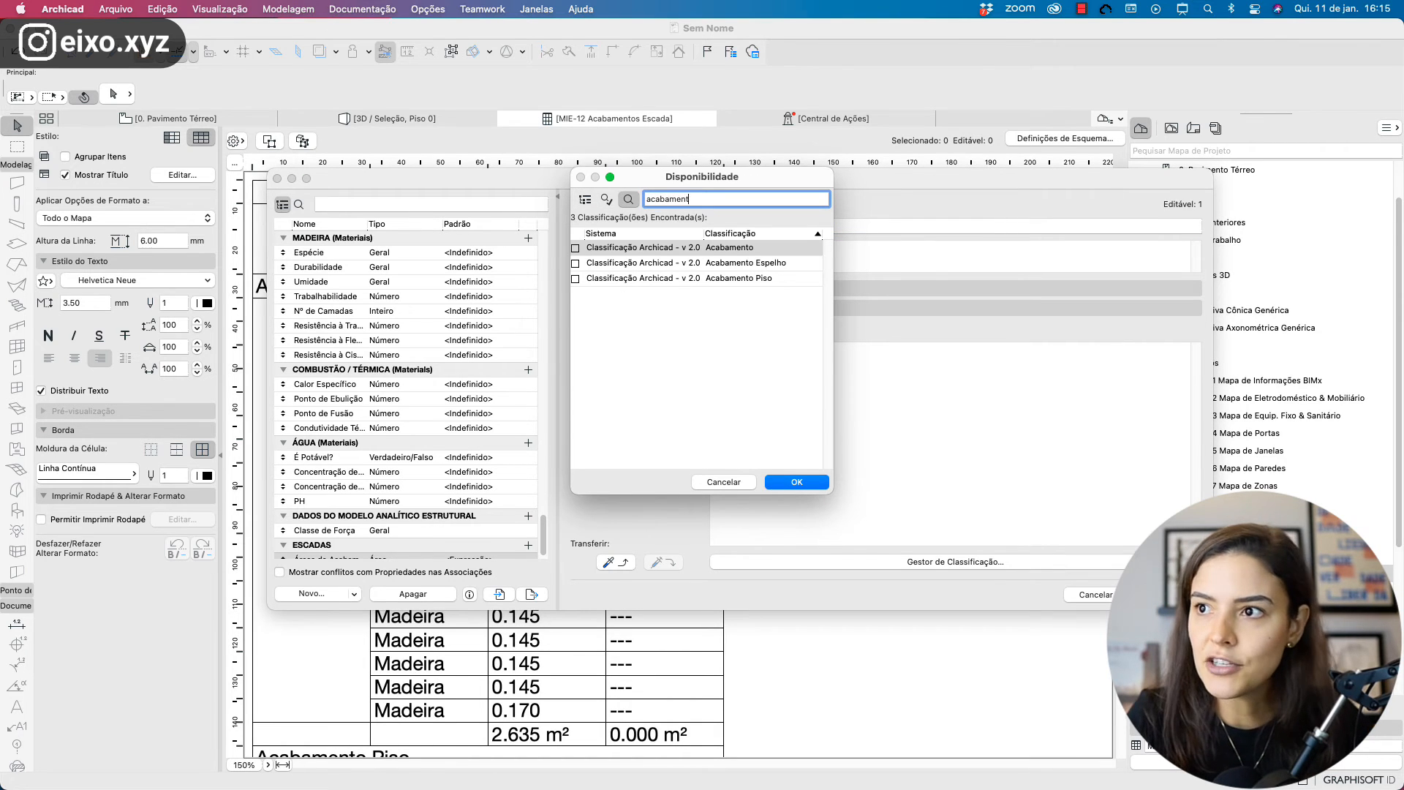
{"action": "left_click", "coordinate": [575, 263]}
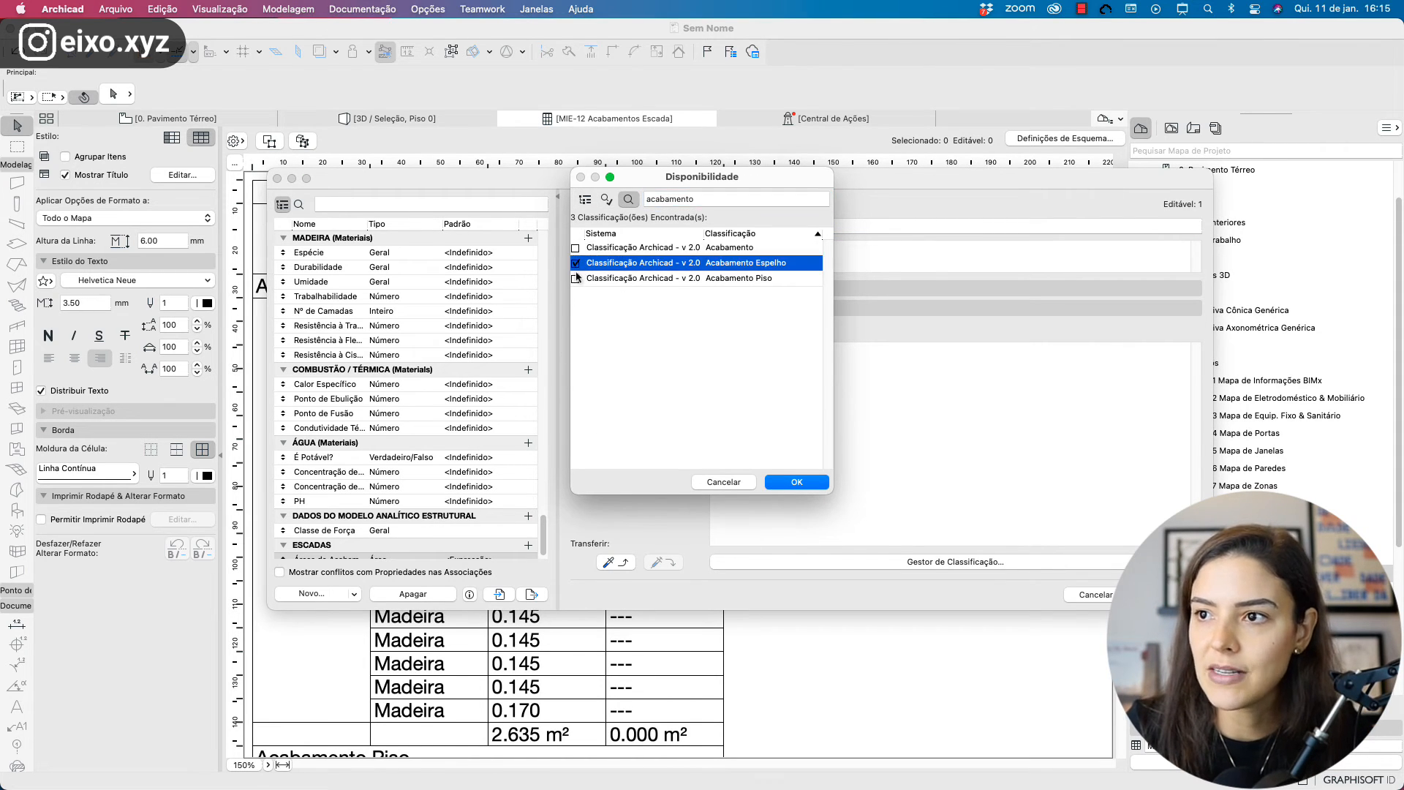
{"action": "left_click", "coordinate": [576, 279]}
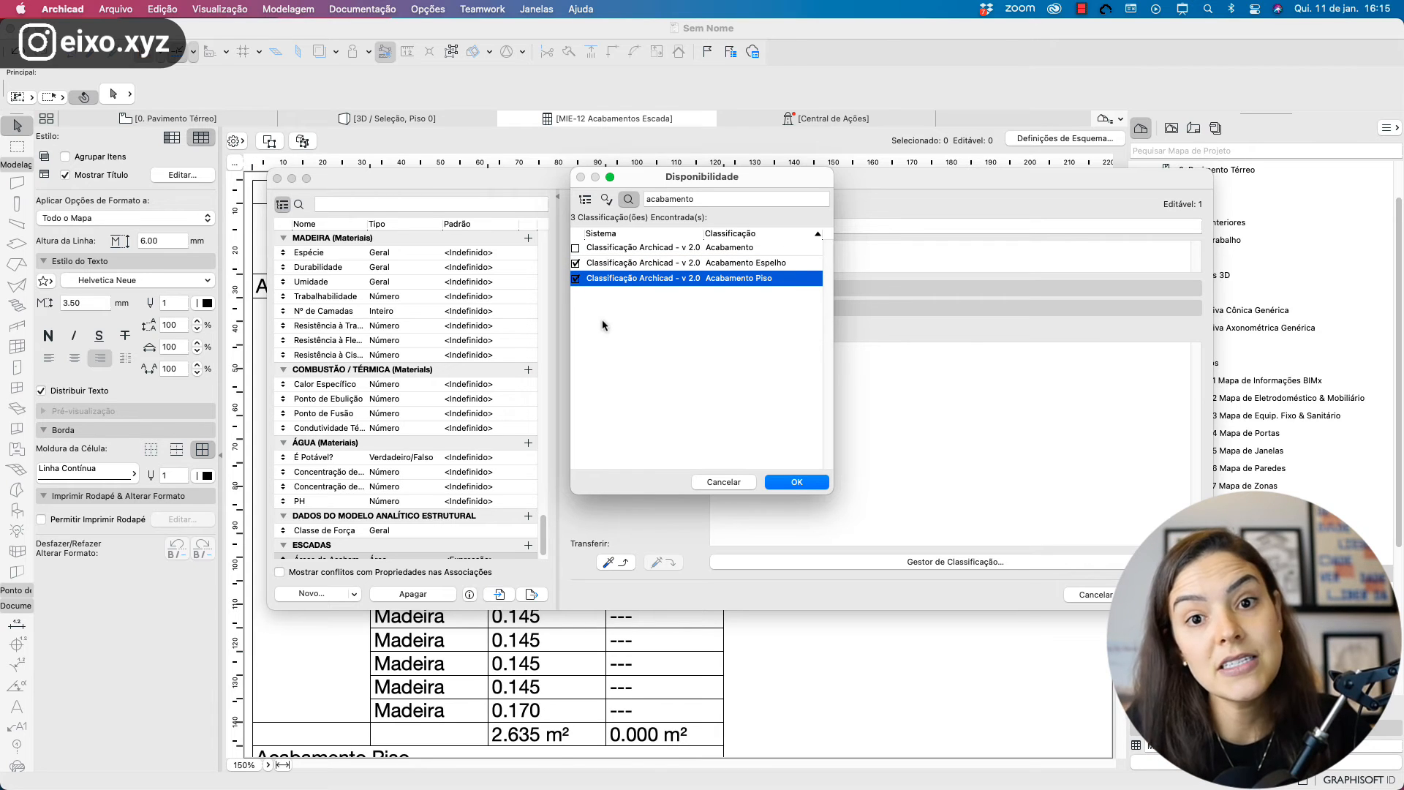
{"action": "left_click", "coordinate": [710, 263]}
{"action": "left_click", "coordinate": [700, 278]}
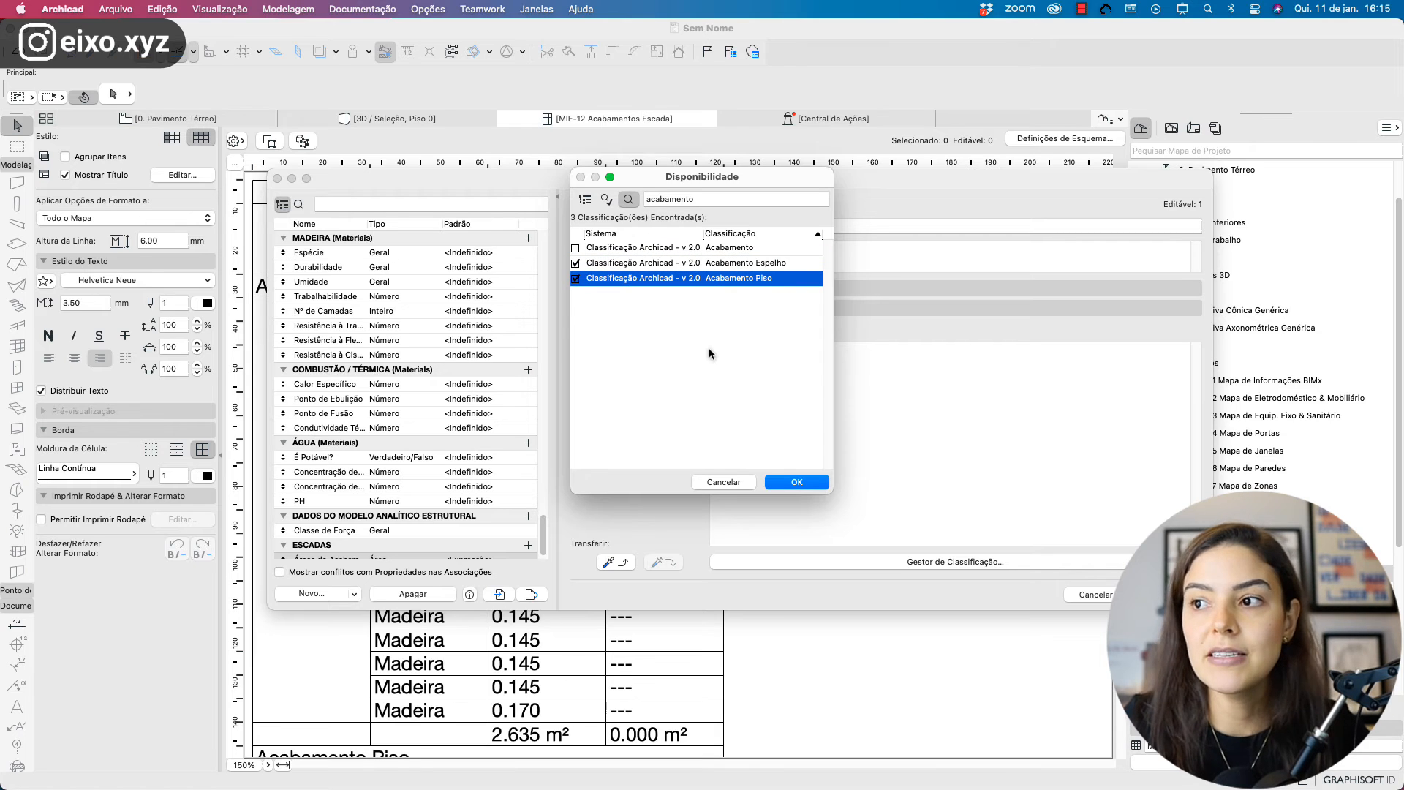
{"action": "left_click", "coordinate": [797, 485]}
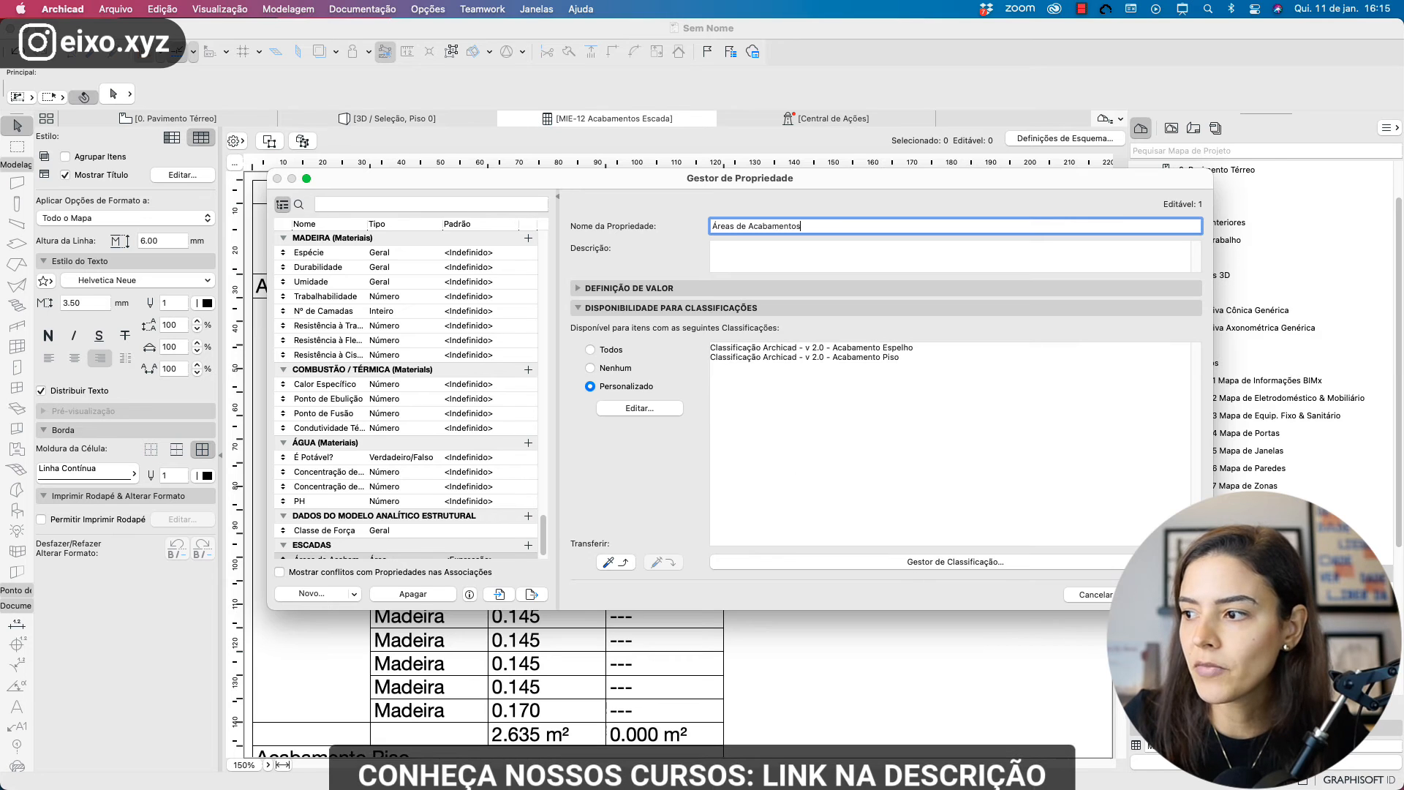
{"action": "left_click", "coordinate": [1159, 594]}
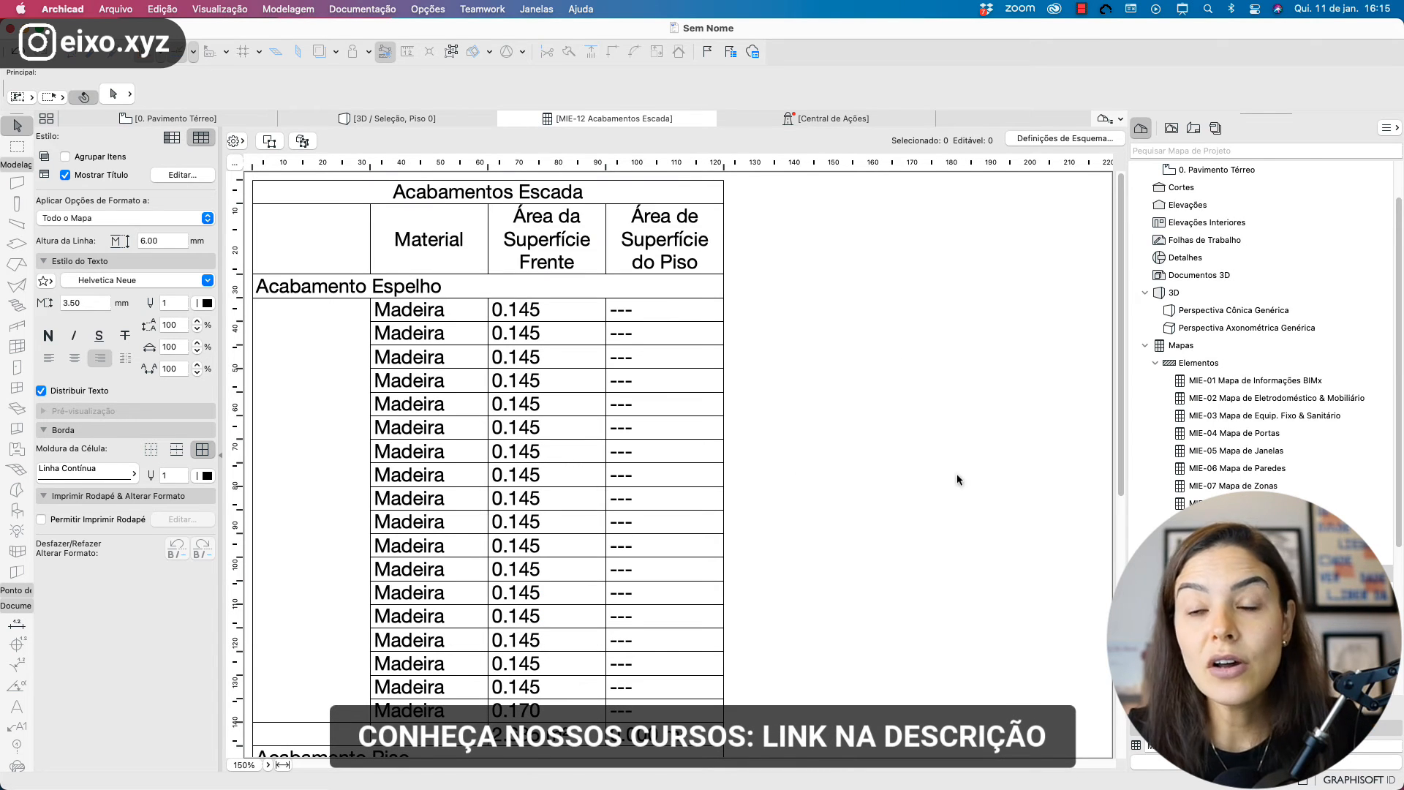
- Add the ESCADAS property Áreas de Acabamentos as a field of the MIE-12 Acabamentos Escada schedule scheme
{"action": "left_click", "coordinate": [1065, 138]}
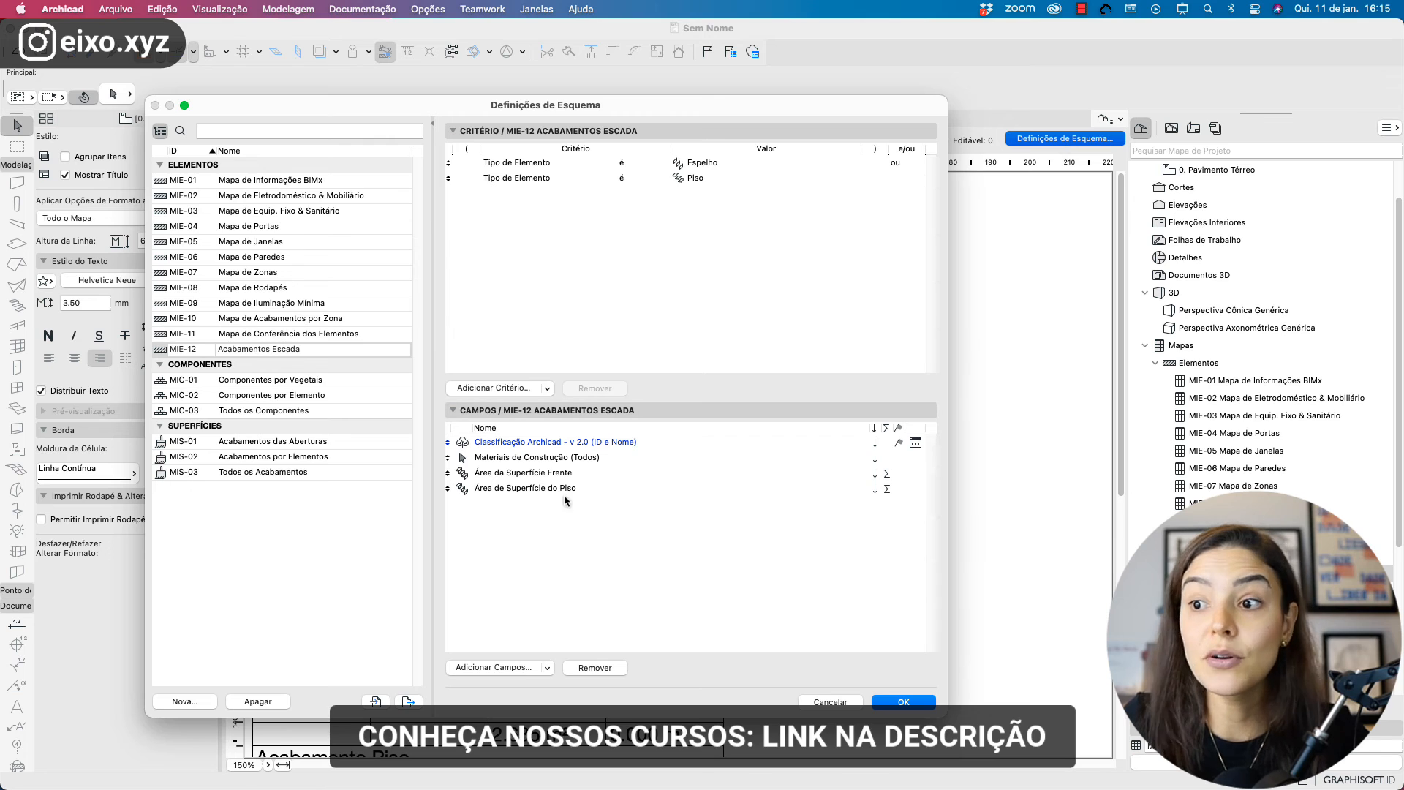
{"action": "left_click", "coordinate": [512, 667]}
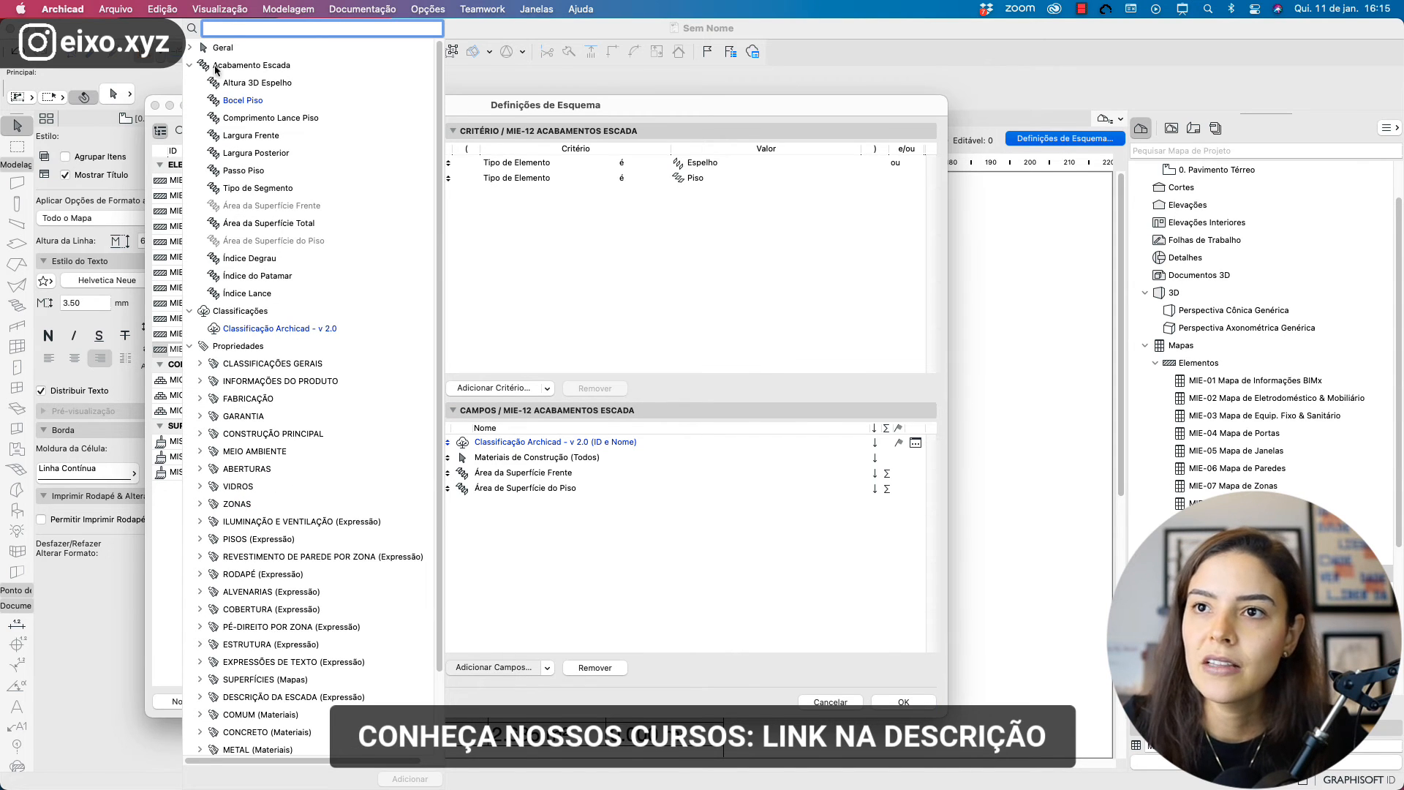
{"action": "left_click", "coordinate": [239, 347]}
{"action": "scroll", "coordinate": [242, 351], "scroll_direction": "down", "scroll_amount": 3}
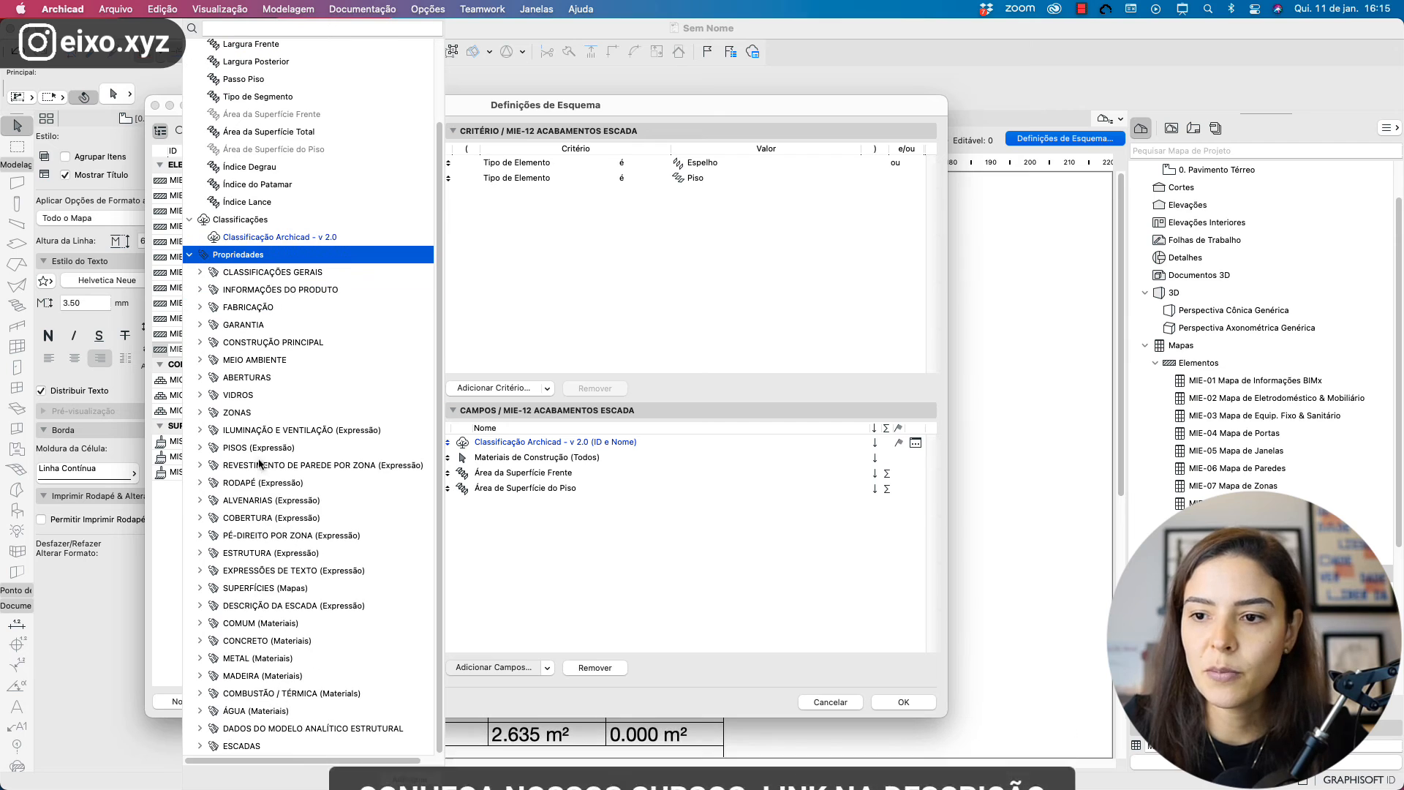
{"action": "left_click", "coordinate": [223, 751]}
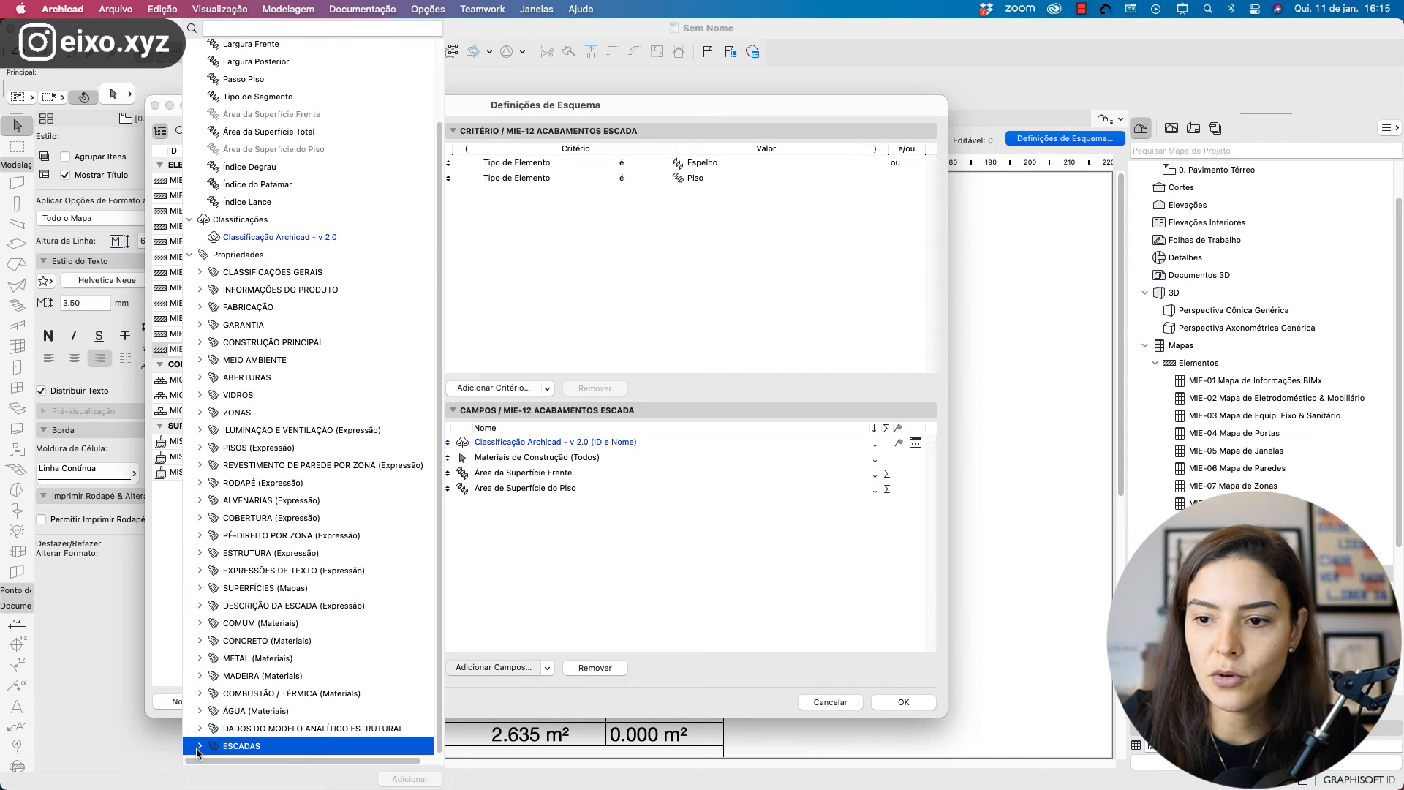
{"action": "left_click", "coordinate": [200, 747]}
{"action": "double_click", "coordinate": [270, 747]}
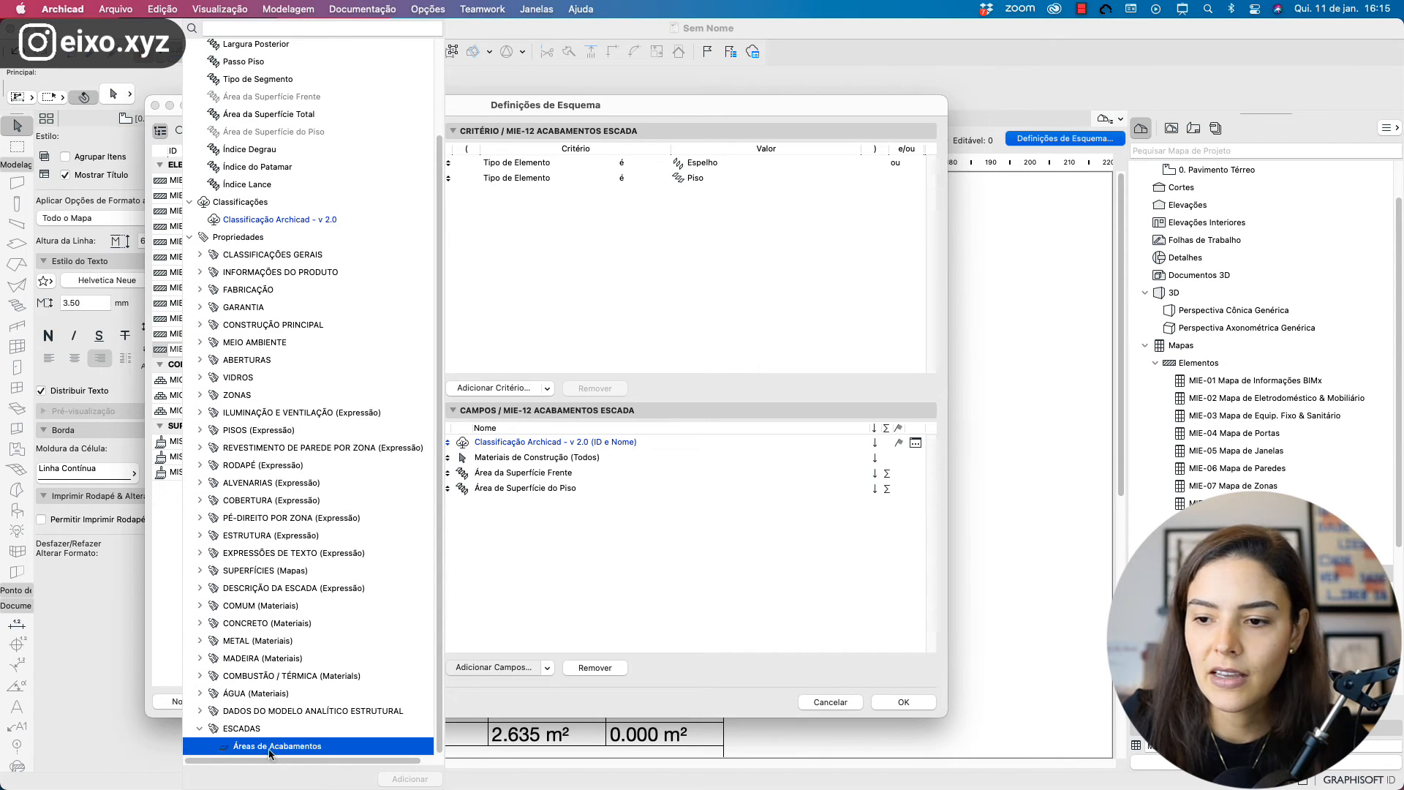
{"action": "left_click", "coordinate": [611, 596]}
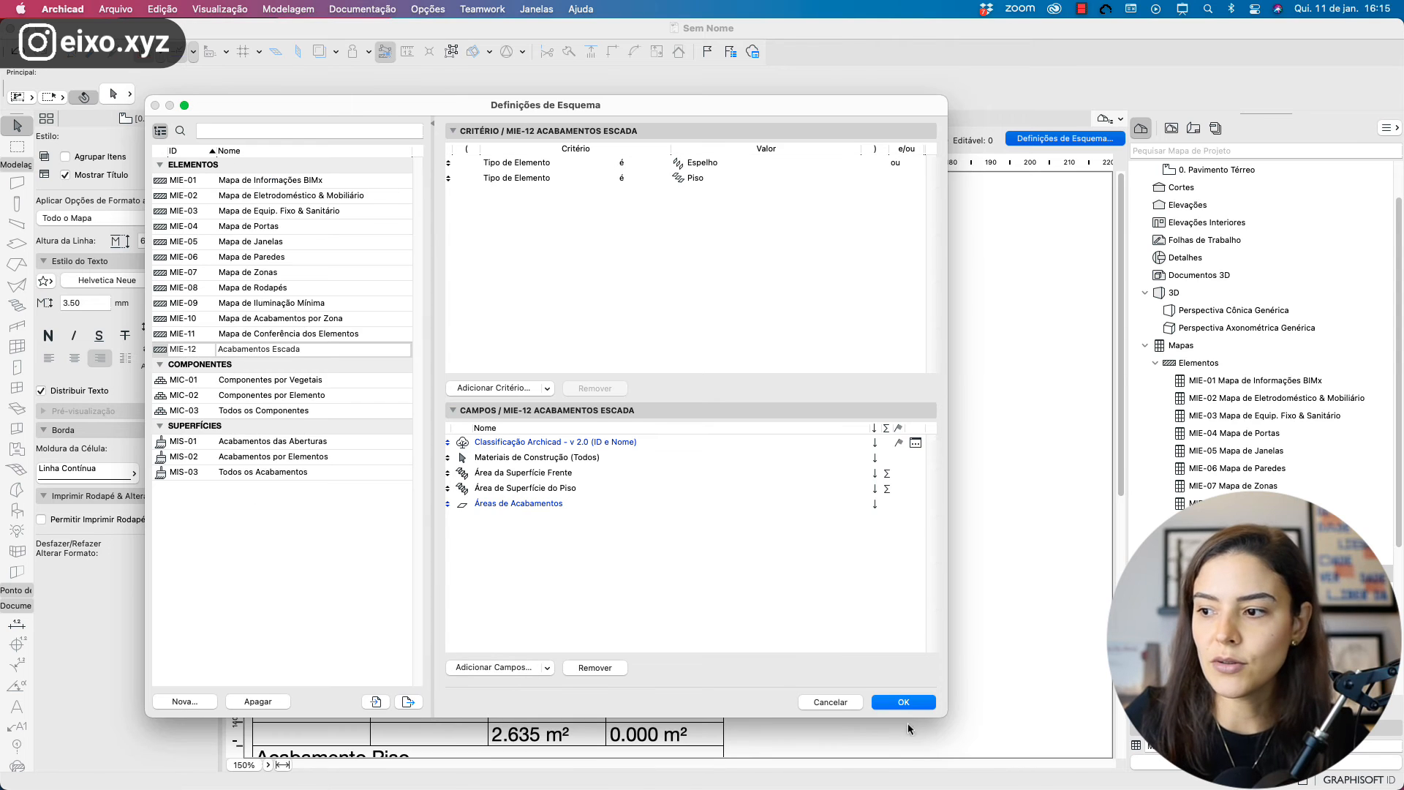
{"action": "left_click", "coordinate": [904, 702]}
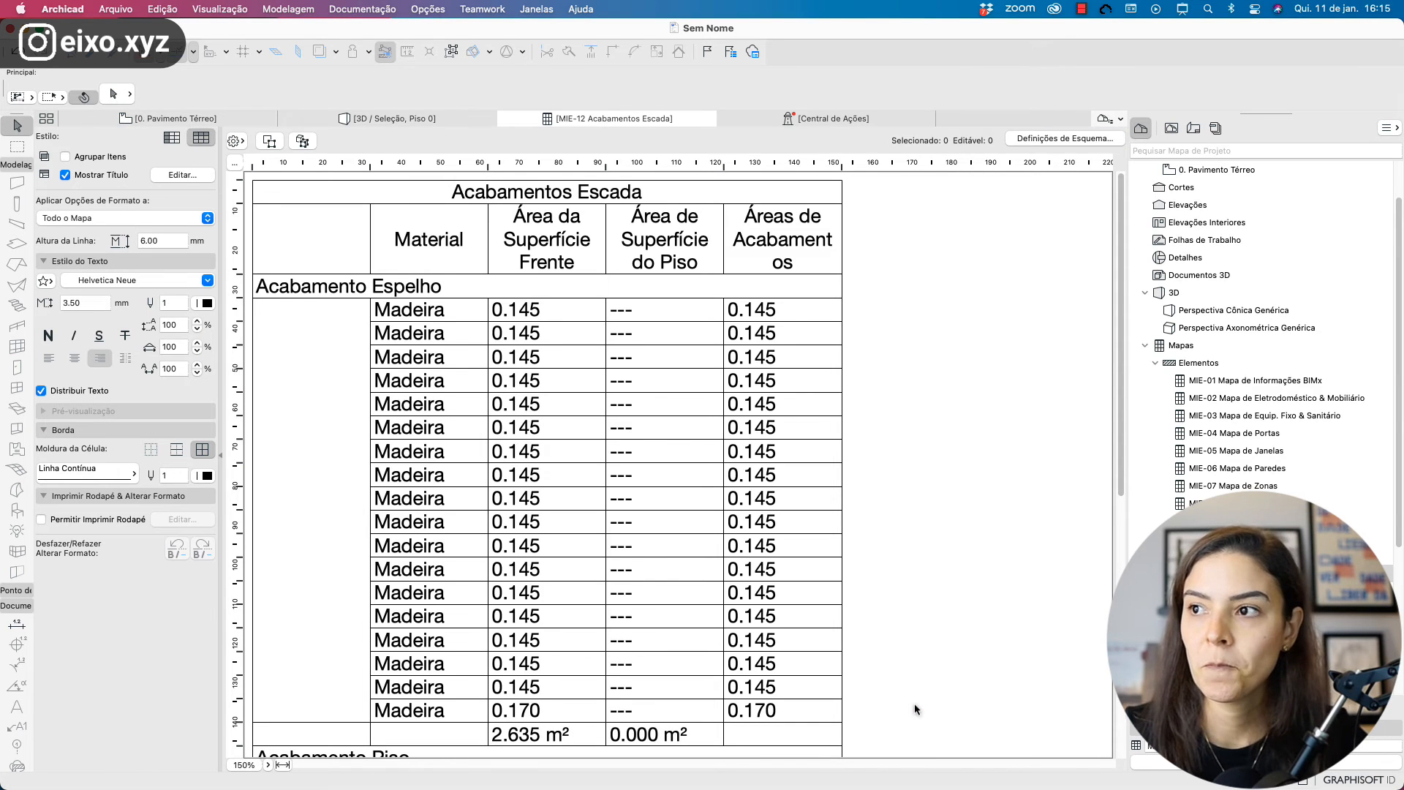
- Compare the Áreas de Acabamentos column with the riser front and tread surface area columns in both classification groups
{"action": "key", "text": "ctrl+a"}
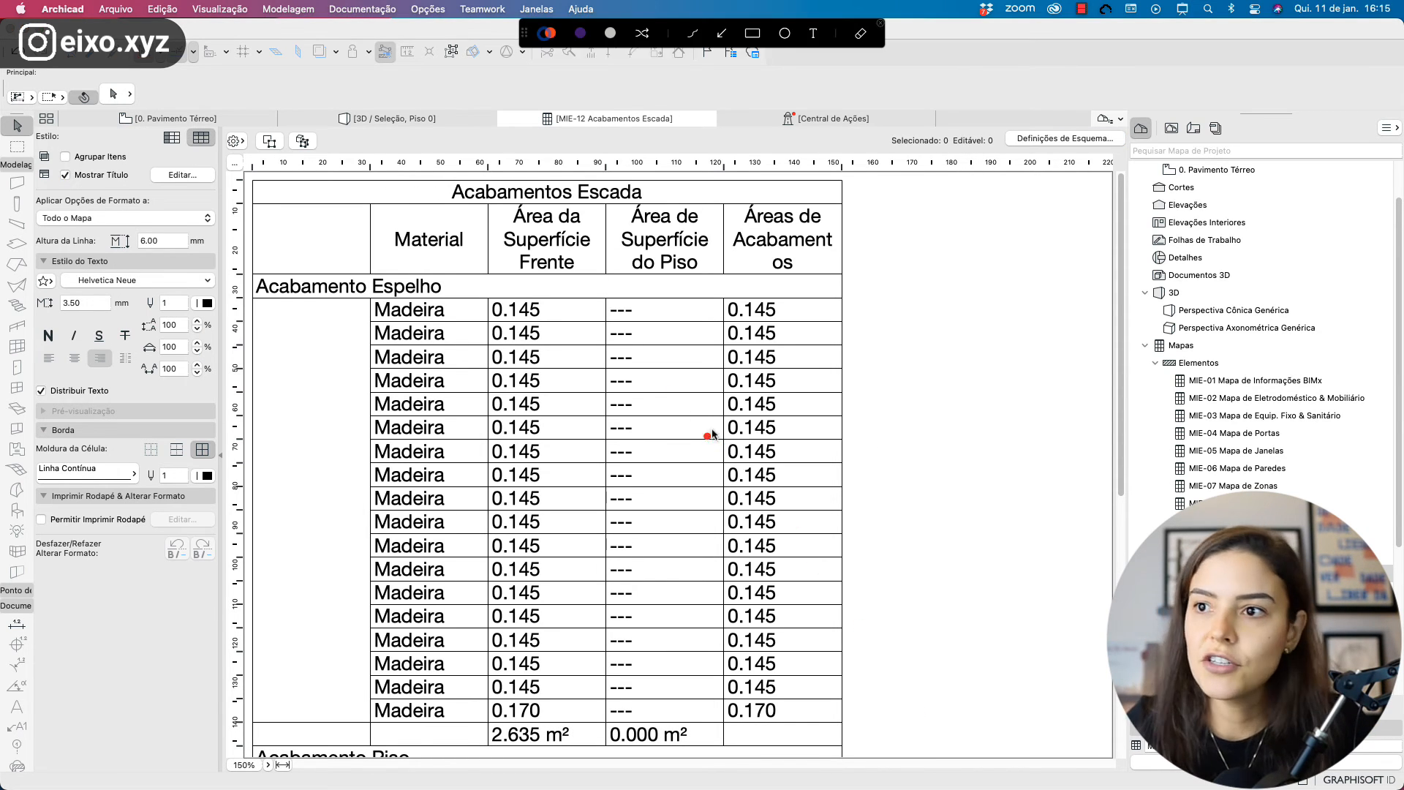
{"action": "mouse_move", "coordinate": [552, 308]}
{"action": "left_mouse_down"}
{"action": "mouse_move", "coordinate": [686, 302]}
{"action": "mouse_move", "coordinate": [726, 316]}
{"action": "left_mouse_up"}
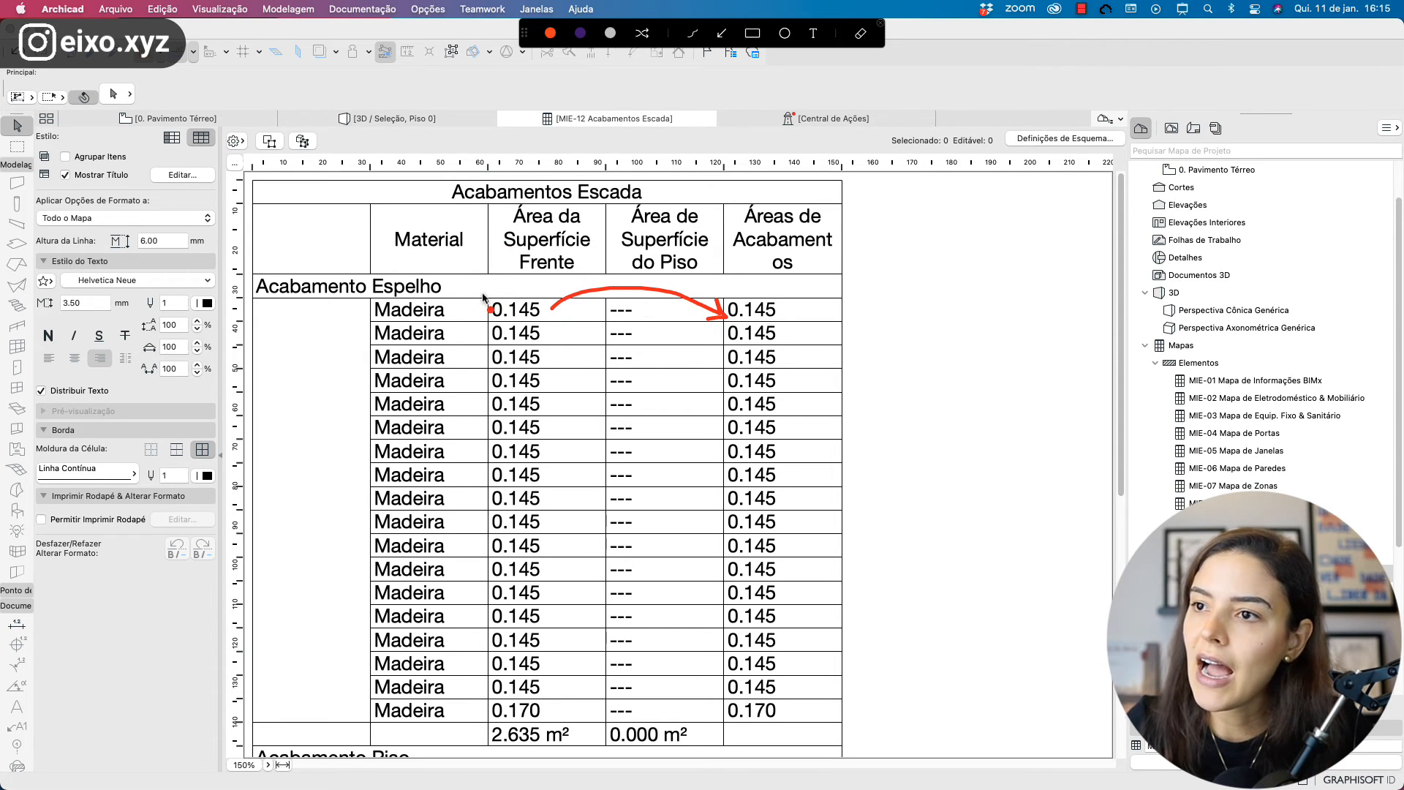
{"action": "left_click_drag", "start_coordinate": [504, 278], "coordinate": [596, 283]}
{"action": "scroll", "coordinate": [753, 375], "scroll_direction": "down", "scroll_amount": 10}
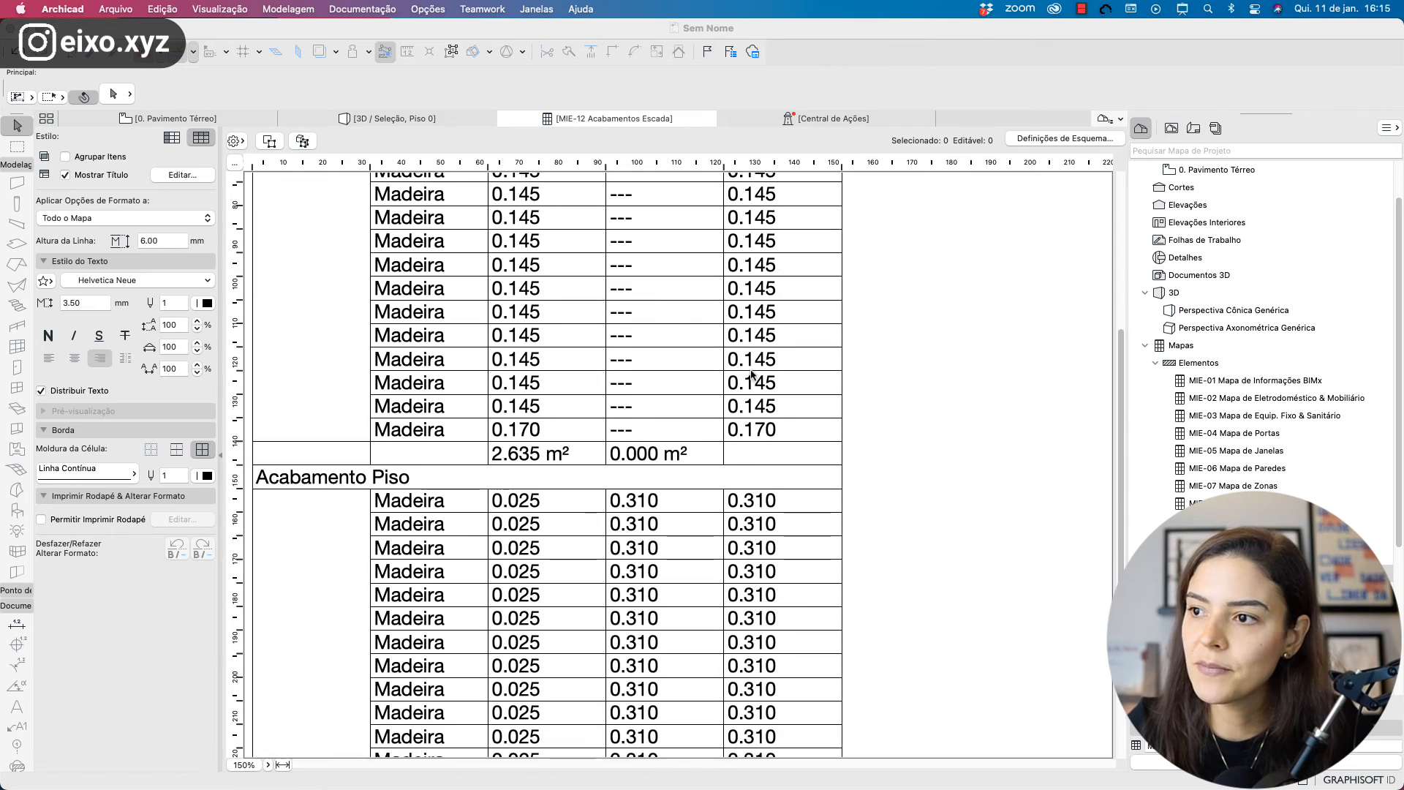
{"action": "key", "text": "ctrl+a"}
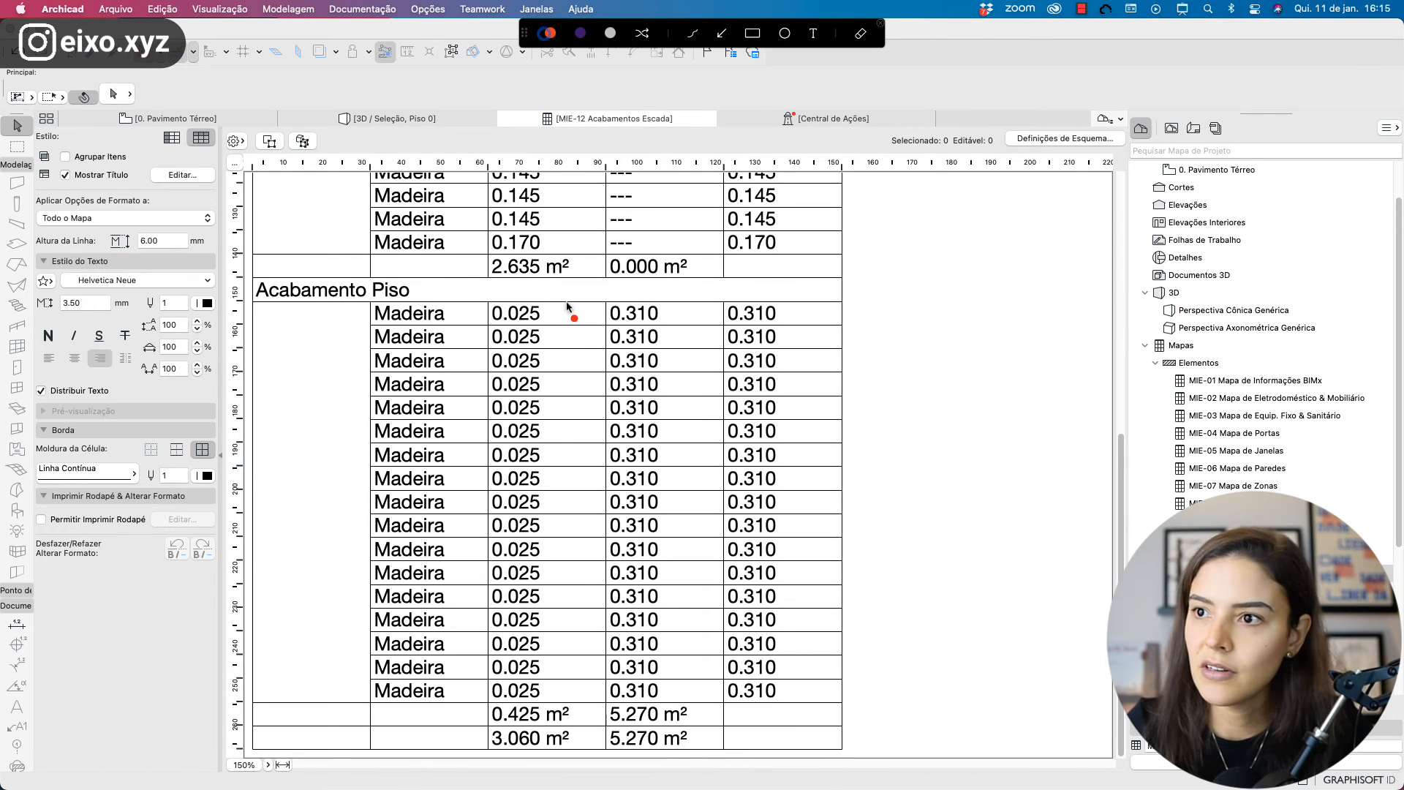
{"action": "mouse_move", "coordinate": [653, 300]}
{"action": "left_mouse_down"}
{"action": "mouse_move", "coordinate": [753, 289]}
{"action": "mouse_move", "coordinate": [750, 301]}
{"action": "mouse_move", "coordinate": [620, 296]}
{"action": "mouse_move", "coordinate": [578, 534]}
{"action": "mouse_move", "coordinate": [581, 717]}
{"action": "mouse_move", "coordinate": [704, 589]}
{"action": "mouse_move", "coordinate": [664, 307]}
{"action": "left_mouse_up"}
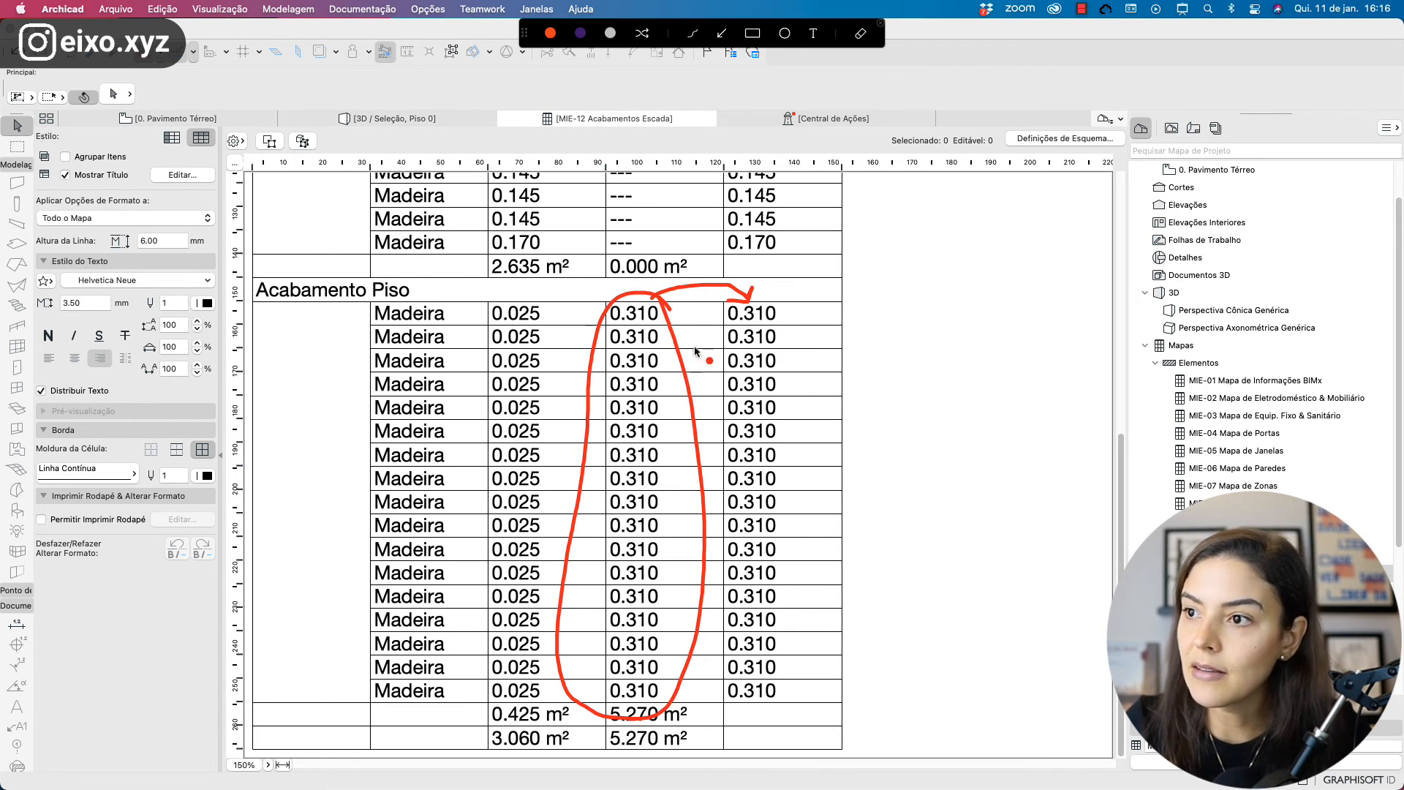
{"action": "scroll", "coordinate": [674, 292], "scroll_direction": "up", "scroll_amount": 8}
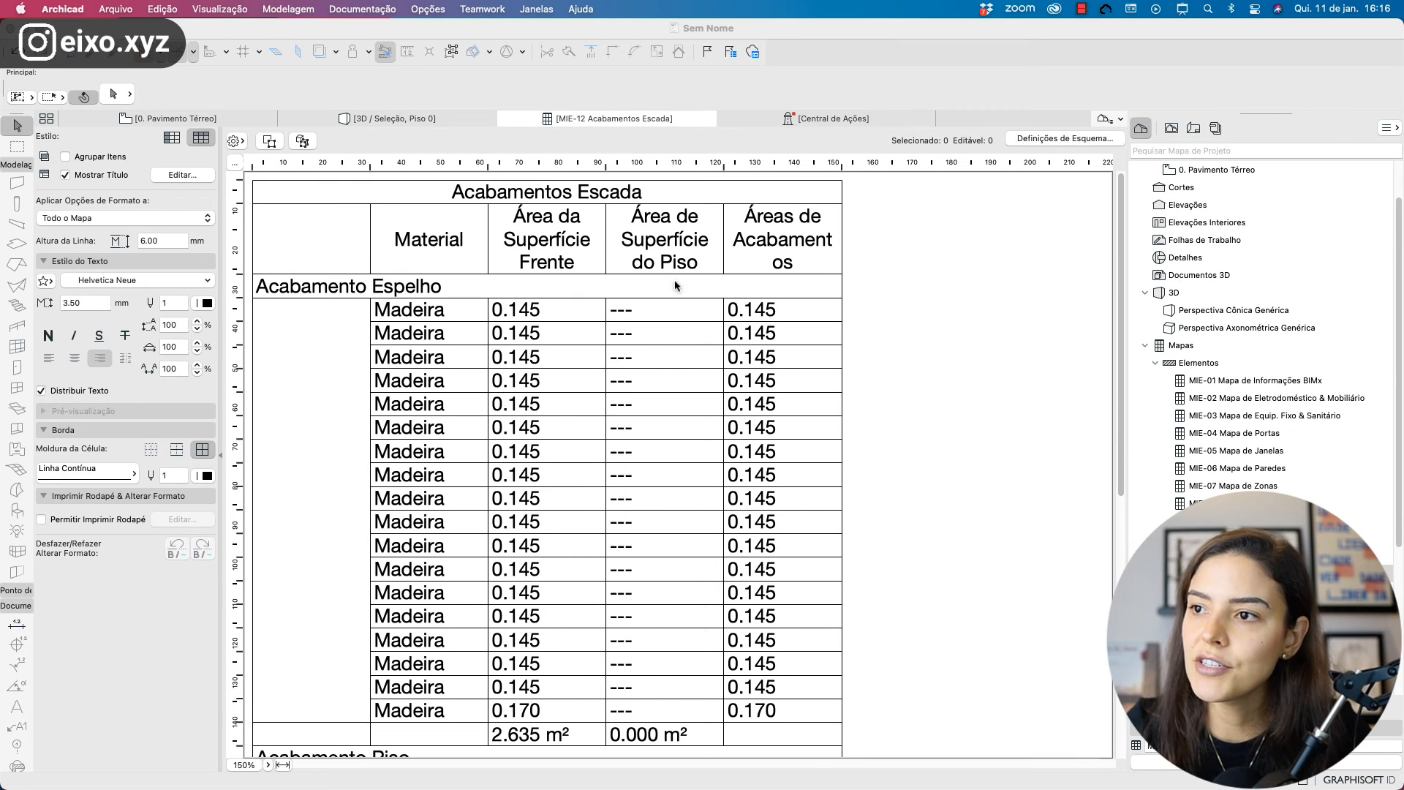
{"action": "left_click", "coordinate": [647, 499]}
{"action": "left_click", "coordinate": [517, 407]}
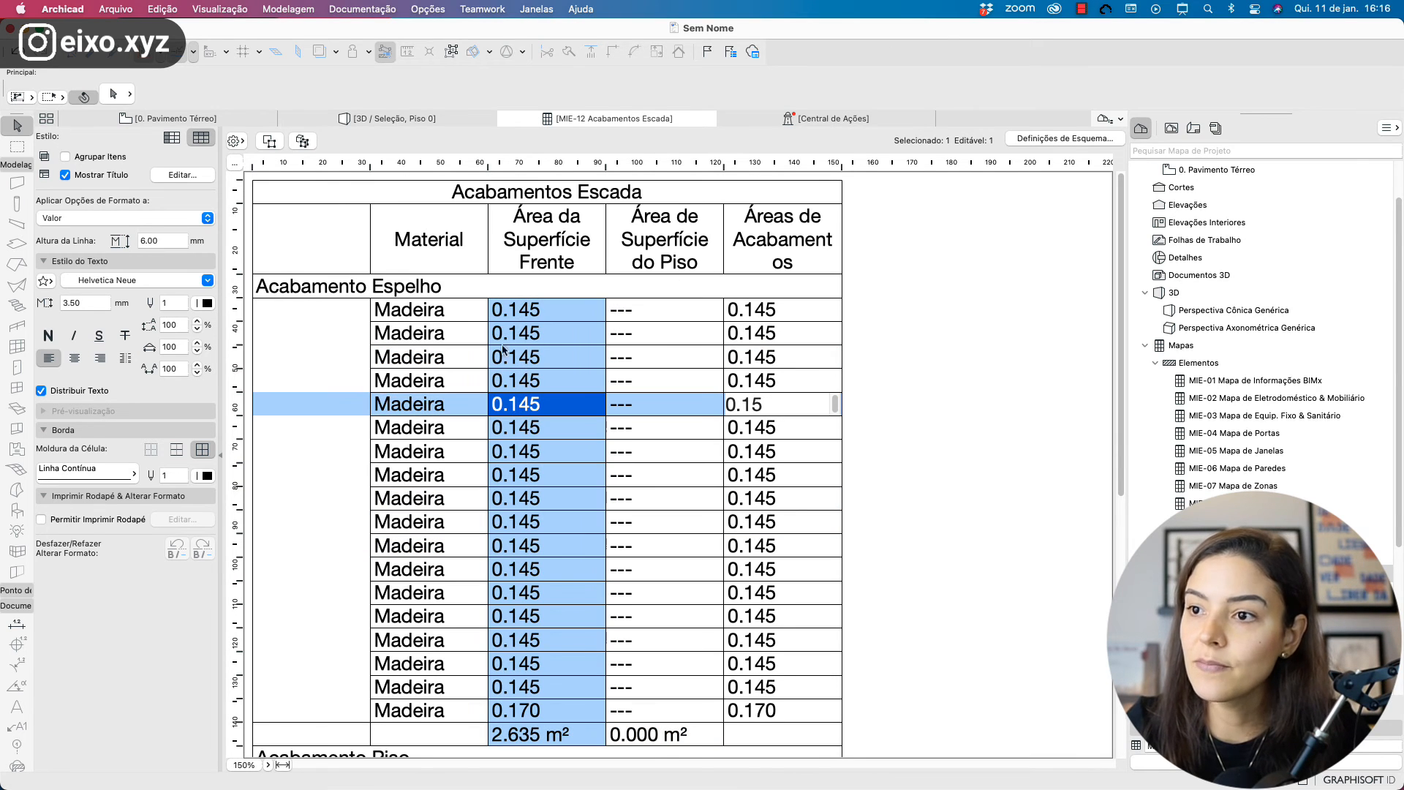
{"action": "left_click", "coordinate": [983, 371]}
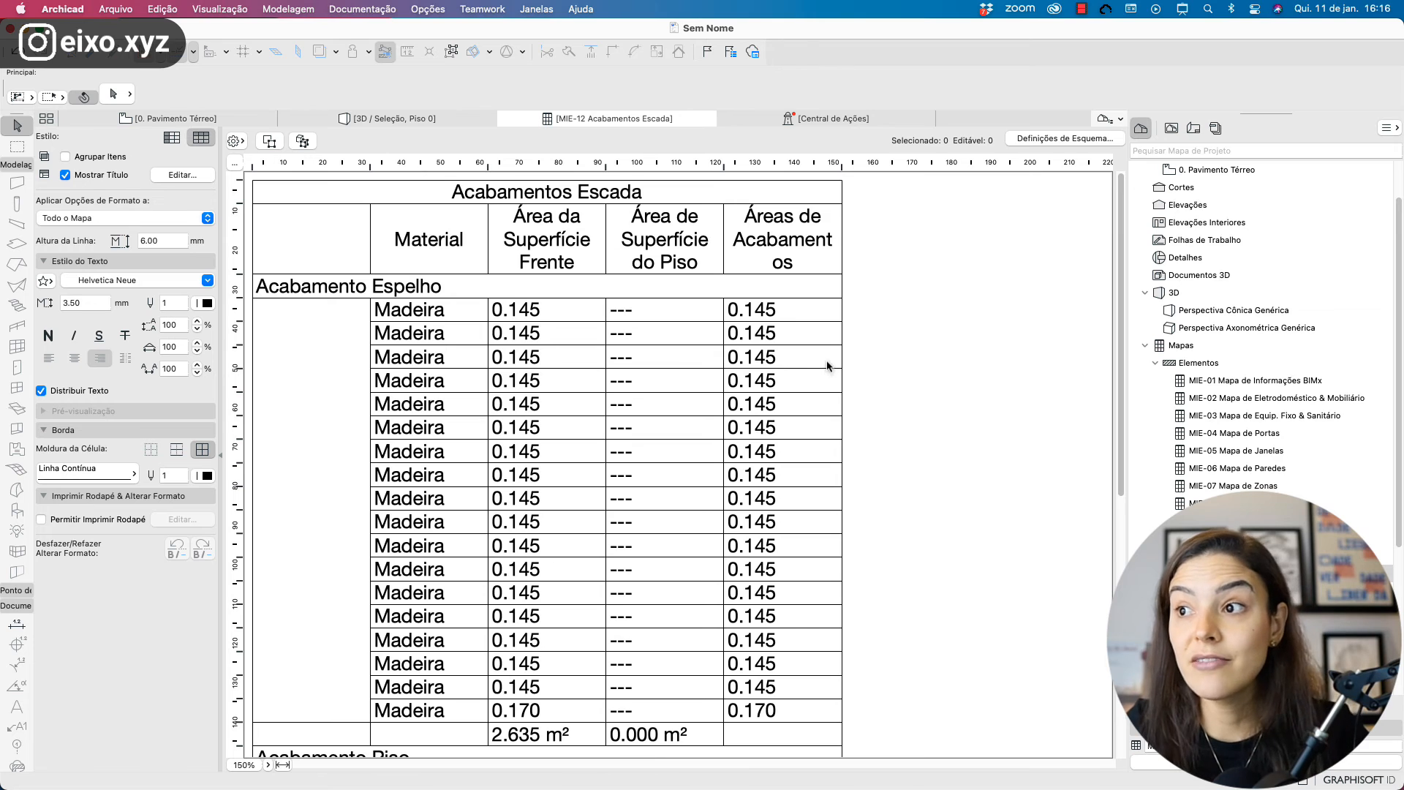
- Turn on the sum for the Áreas de Acabamentos field in the schedule scheme
{"action": "scroll", "coordinate": [808, 263], "scroll_direction": "down", "scroll_amount": 8}
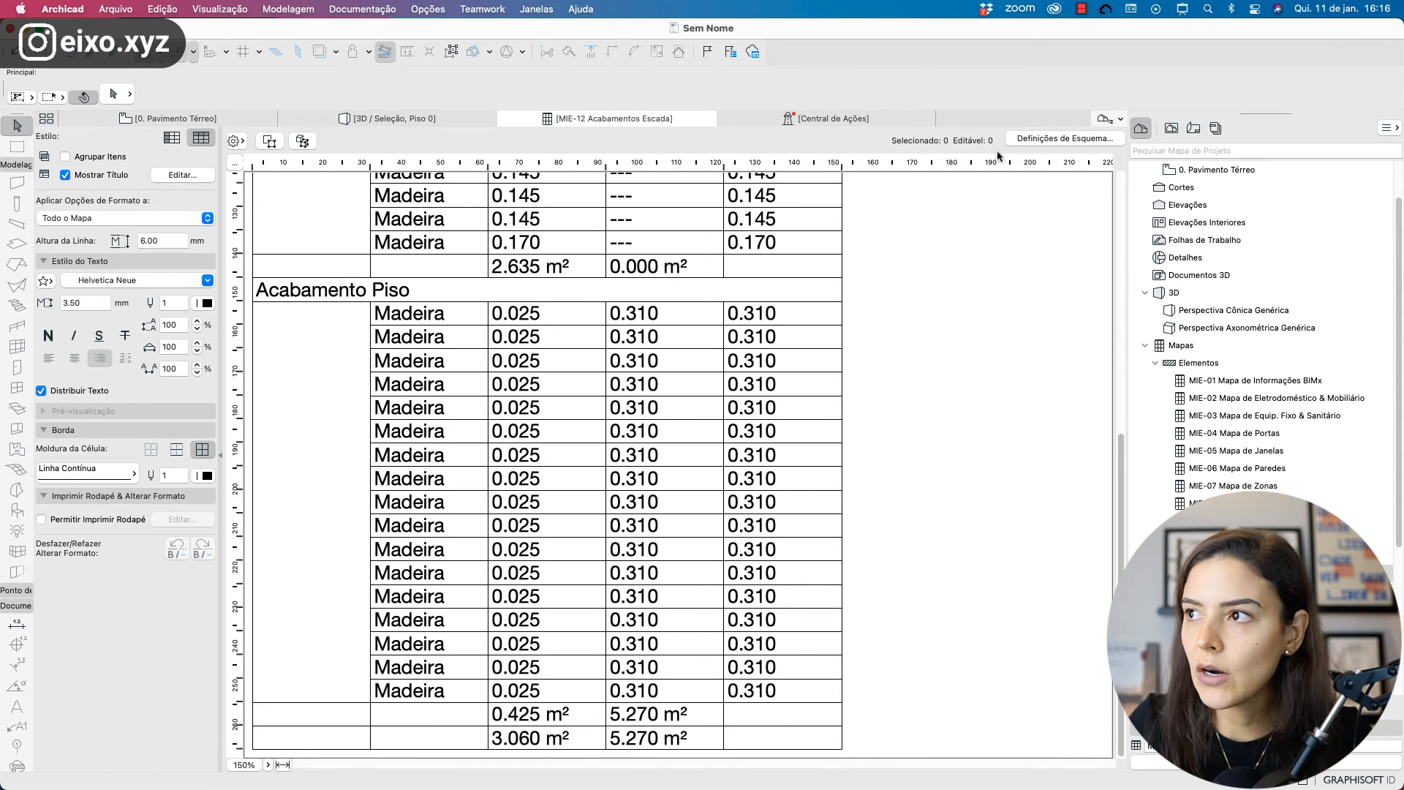
{"action": "left_click", "coordinate": [1039, 139]}
{"action": "left_click", "coordinate": [898, 505]}
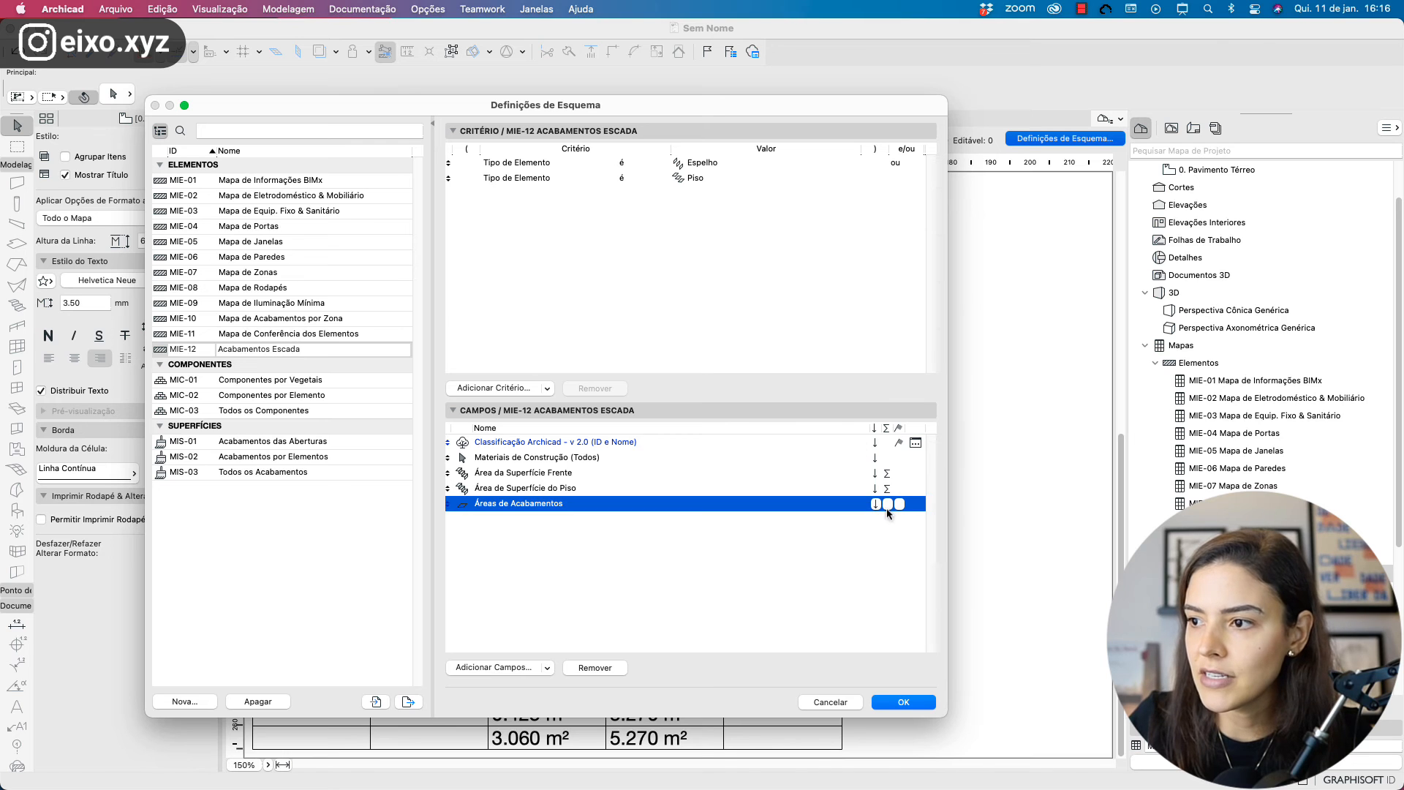
{"action": "left_click", "coordinate": [904, 704]}
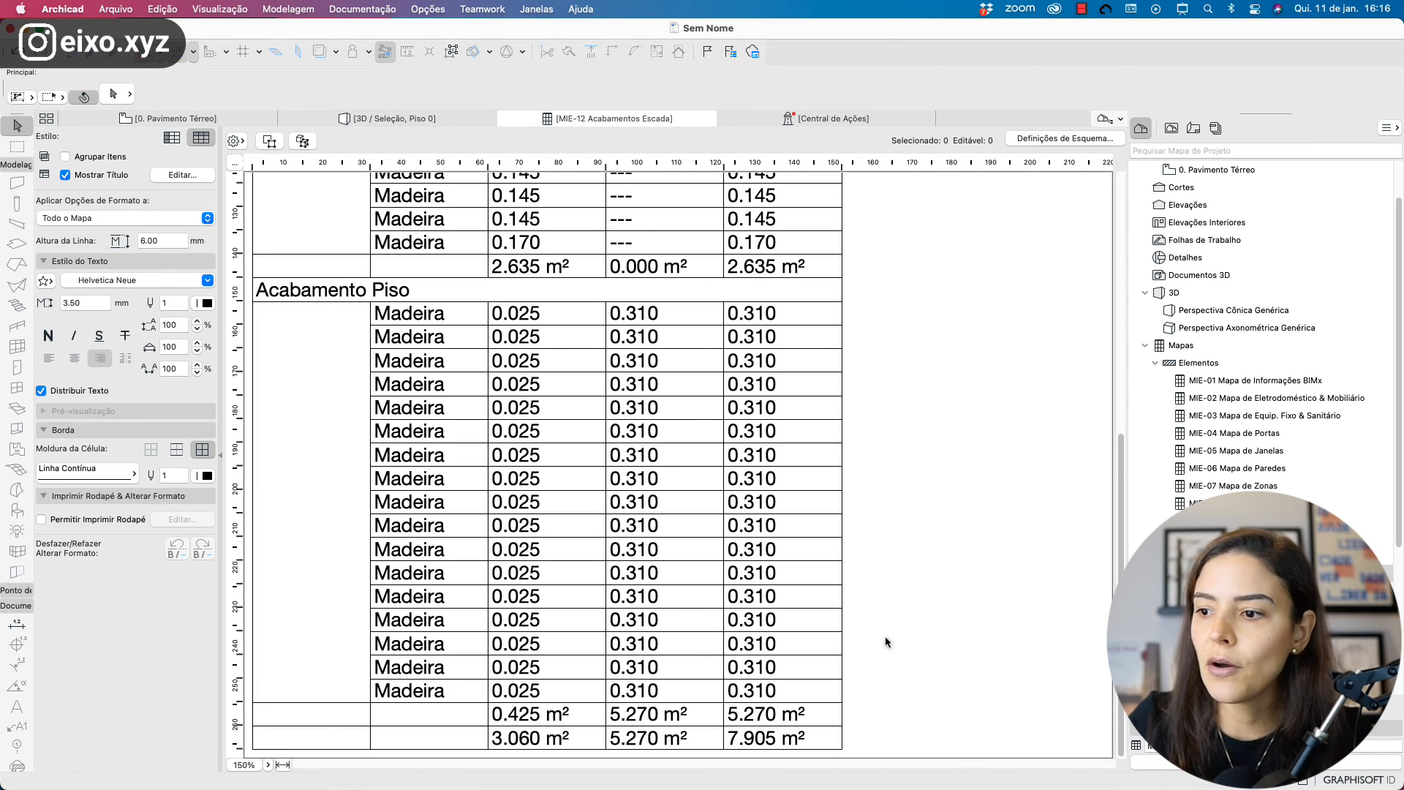
- Turn off the subtotals per classification in the schedule scheme and group identical items in the schedule
{"action": "left_click", "coordinate": [786, 745]}
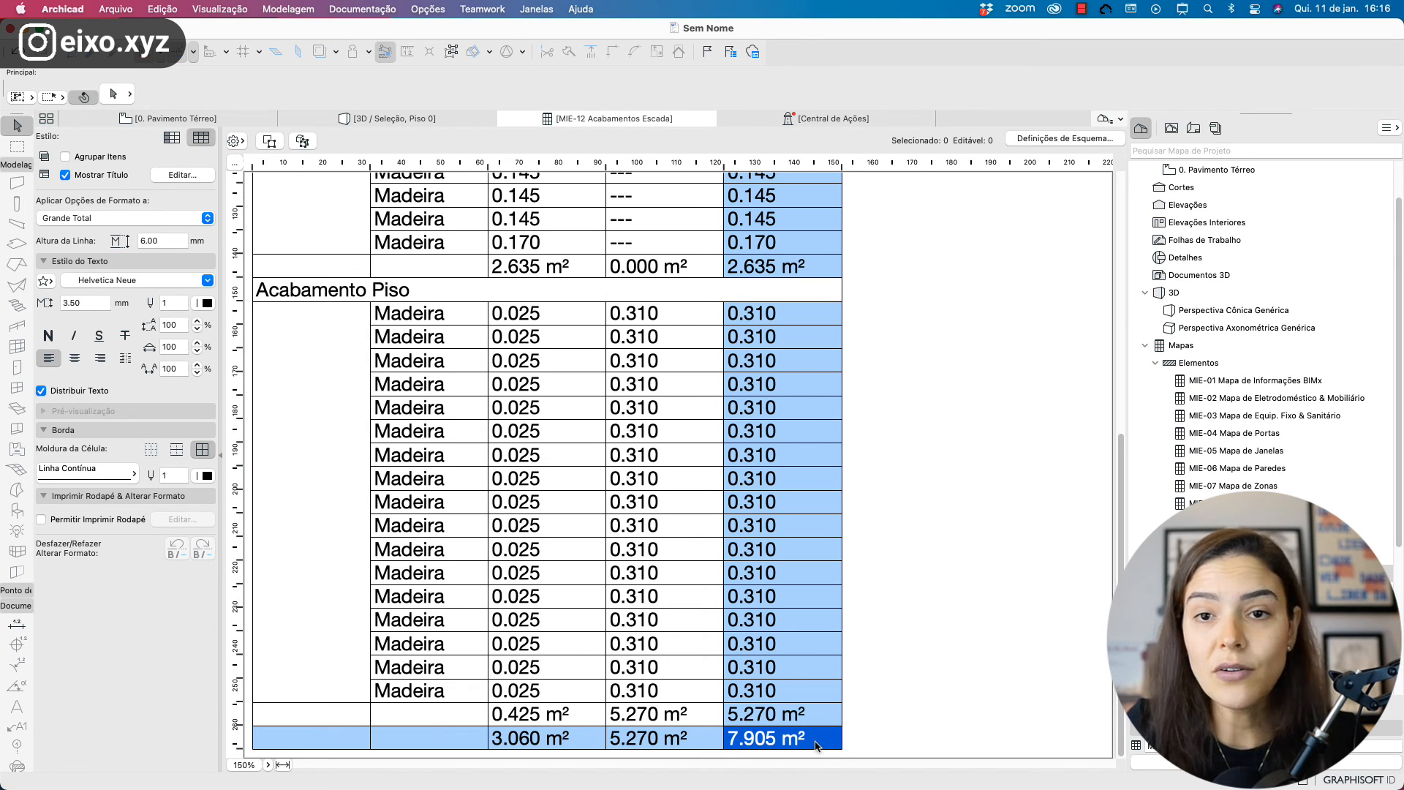
{"action": "left_click", "coordinate": [810, 720]}
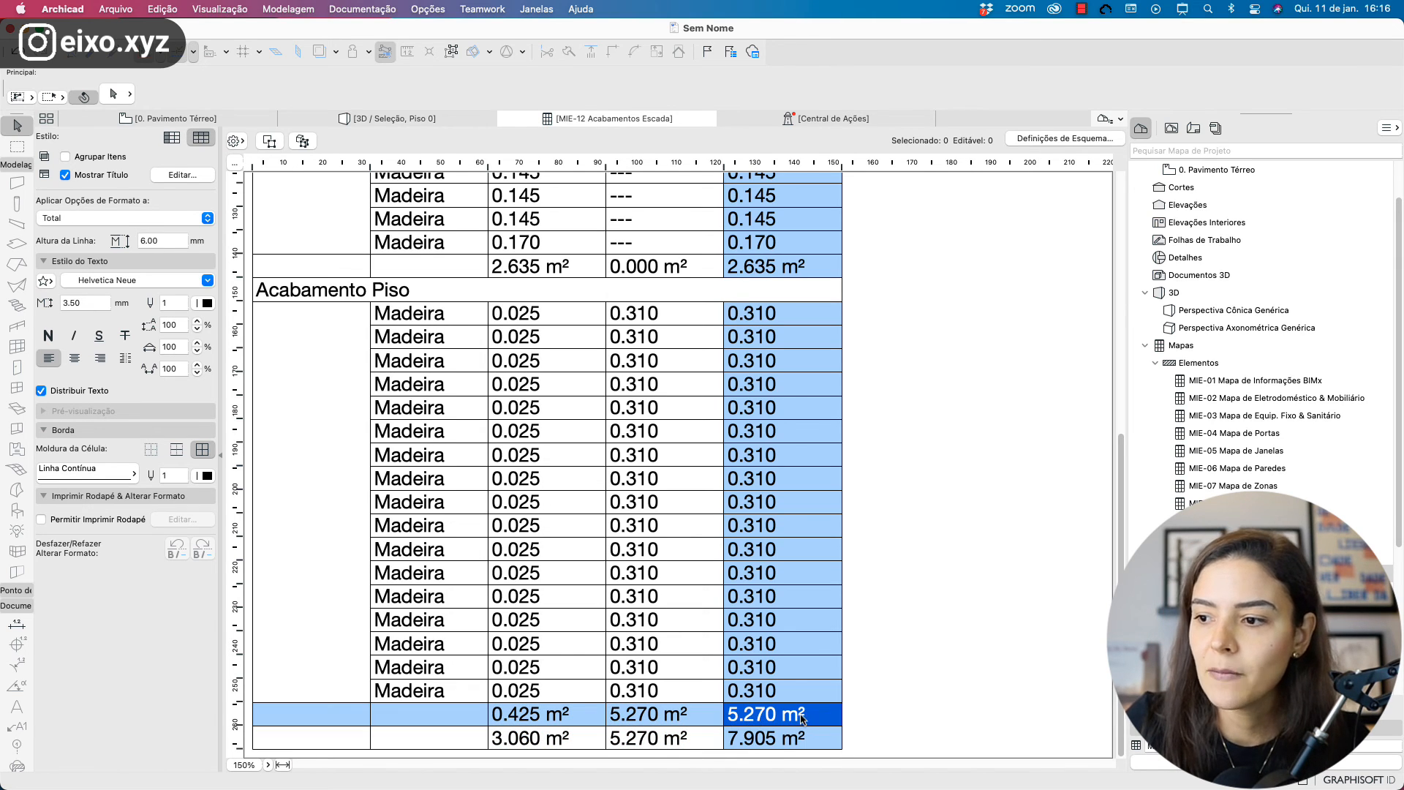
{"action": "left_click", "coordinate": [1045, 141]}
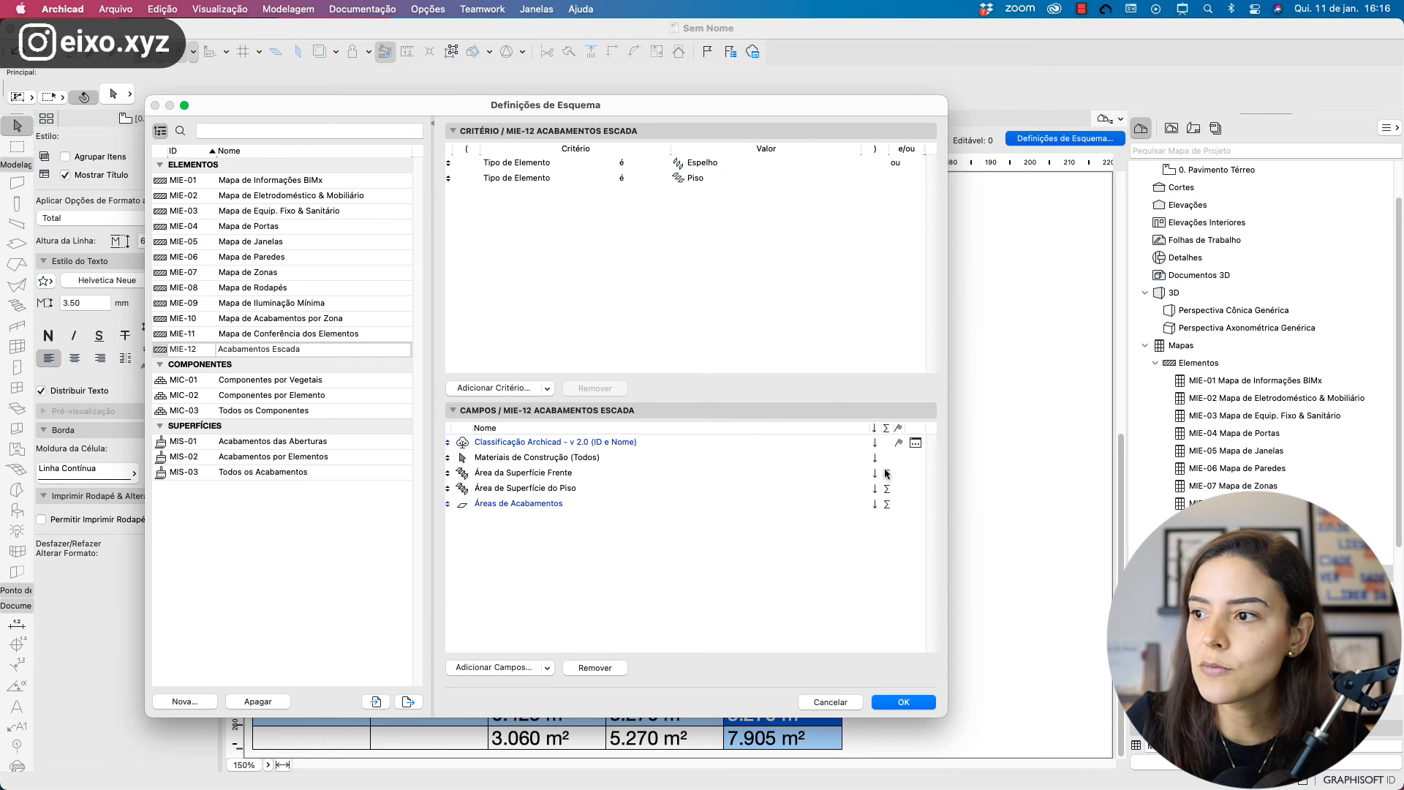
{"action": "left_click", "coordinate": [901, 446]}
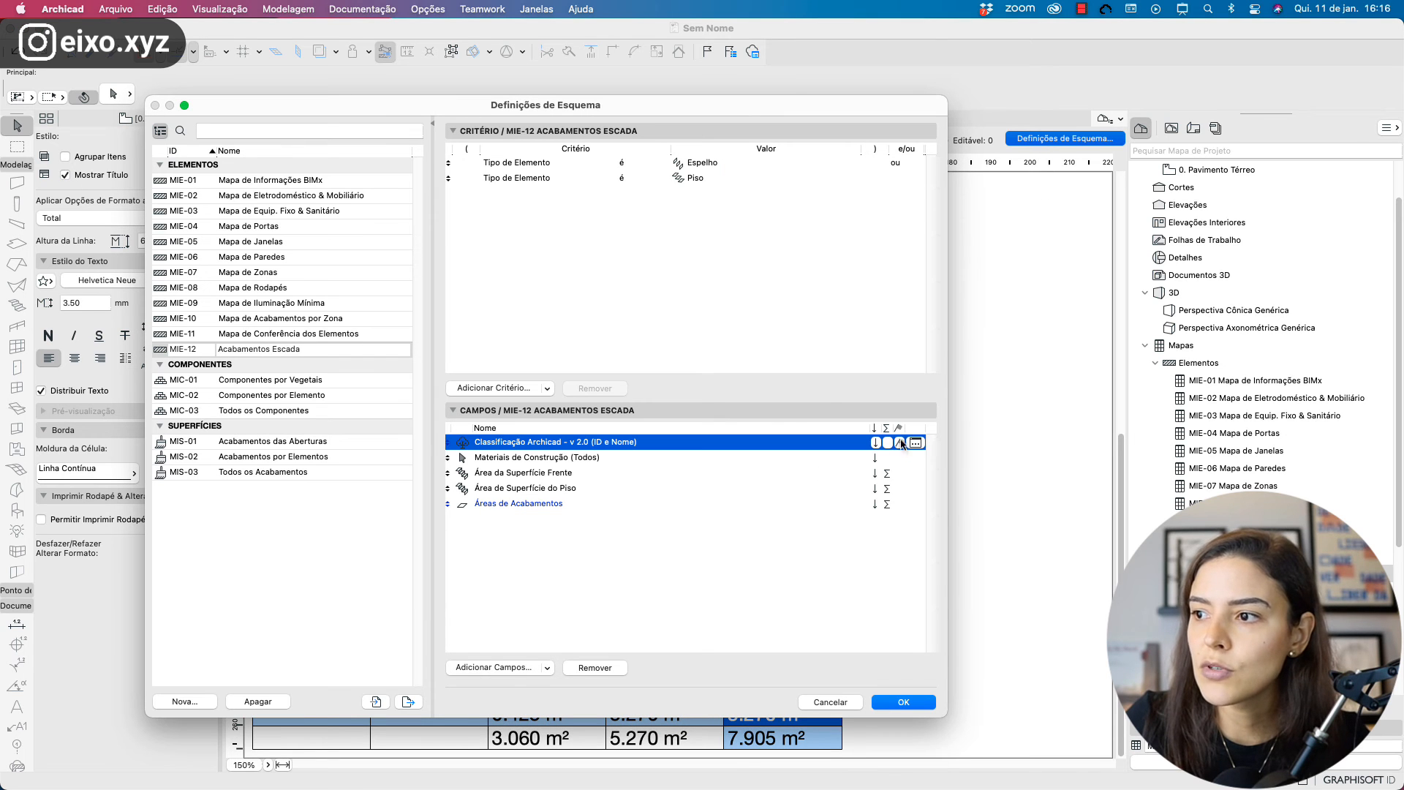
{"action": "left_click", "coordinate": [910, 707]}
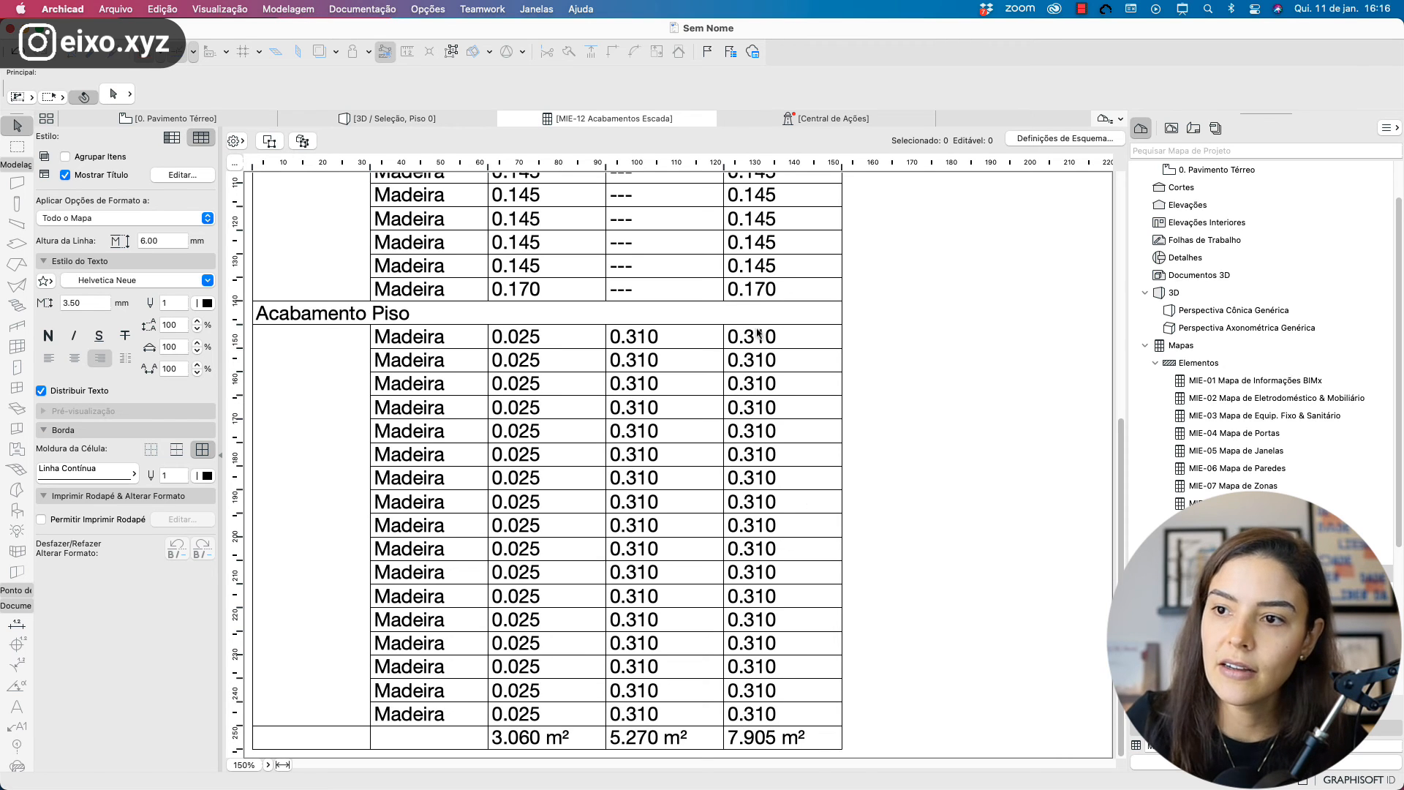
{"action": "scroll", "coordinate": [337, 298], "scroll_direction": "up", "scroll_amount": 5}
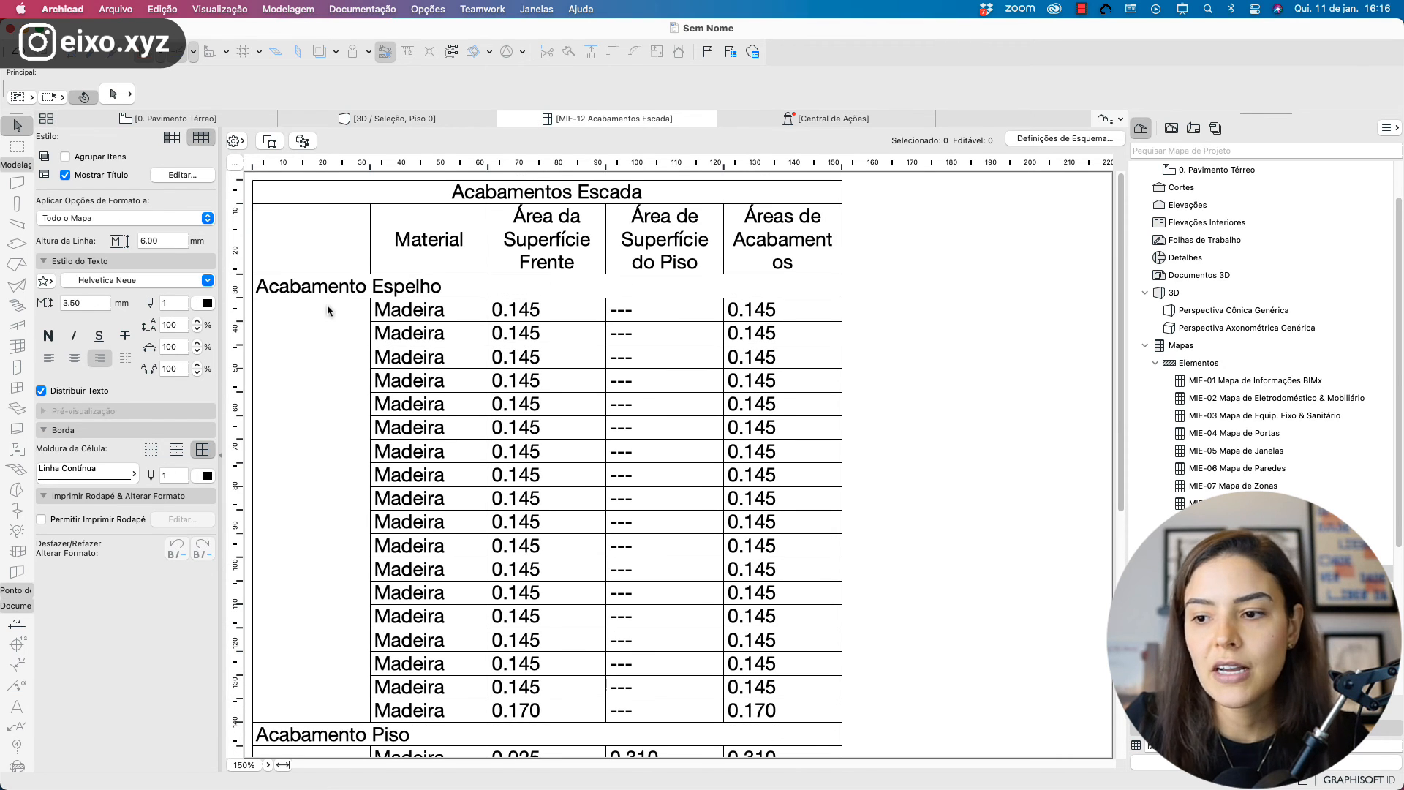
{"action": "left_click", "coordinate": [80, 159]}
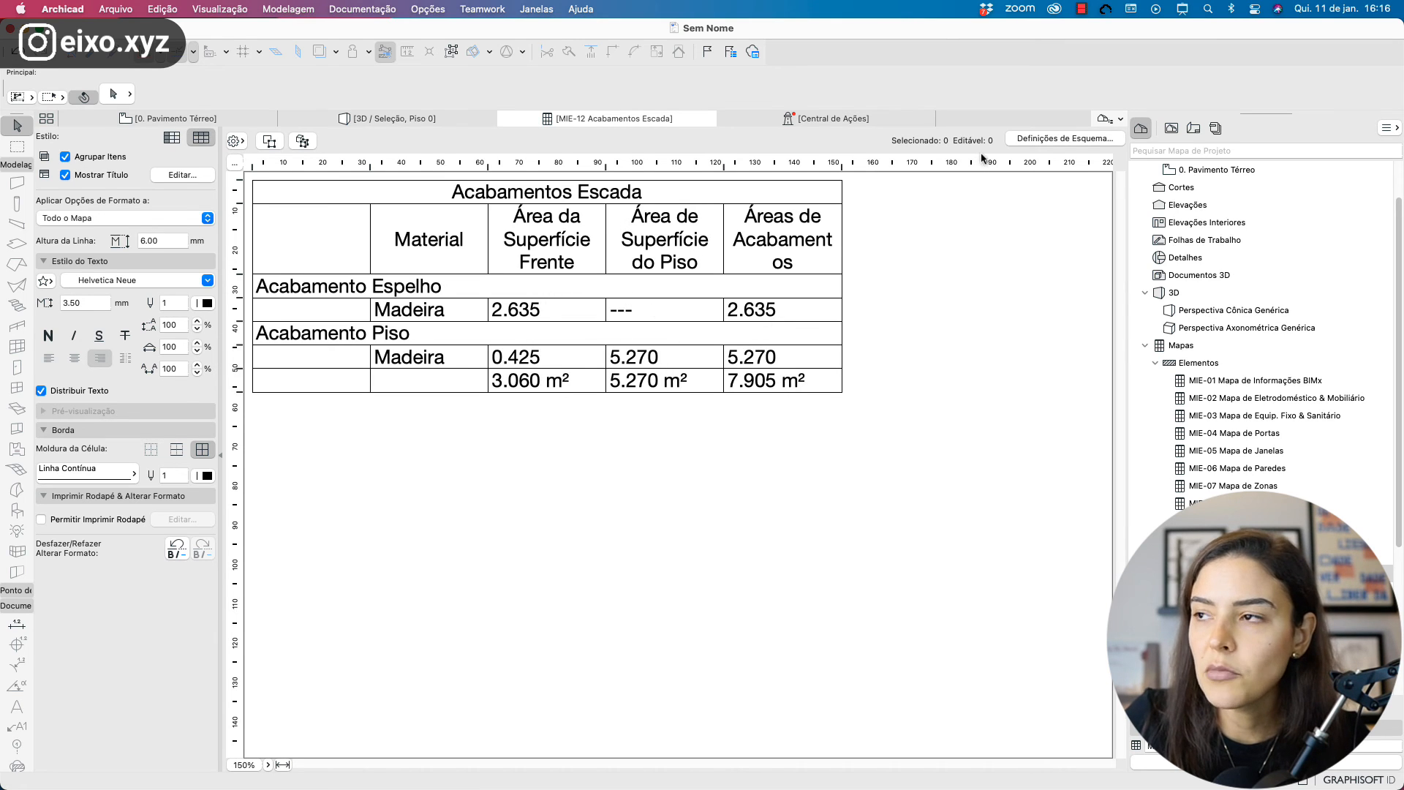
- Remove the fields Área da Superfície Frente and Área de Superfície do Piso from the schedule scheme
{"action": "left_click", "coordinate": [1065, 138]}
{"action": "left_click", "coordinate": [556, 473]}
{"action": "left_click", "coordinate": [553, 488], "text": "shift"}
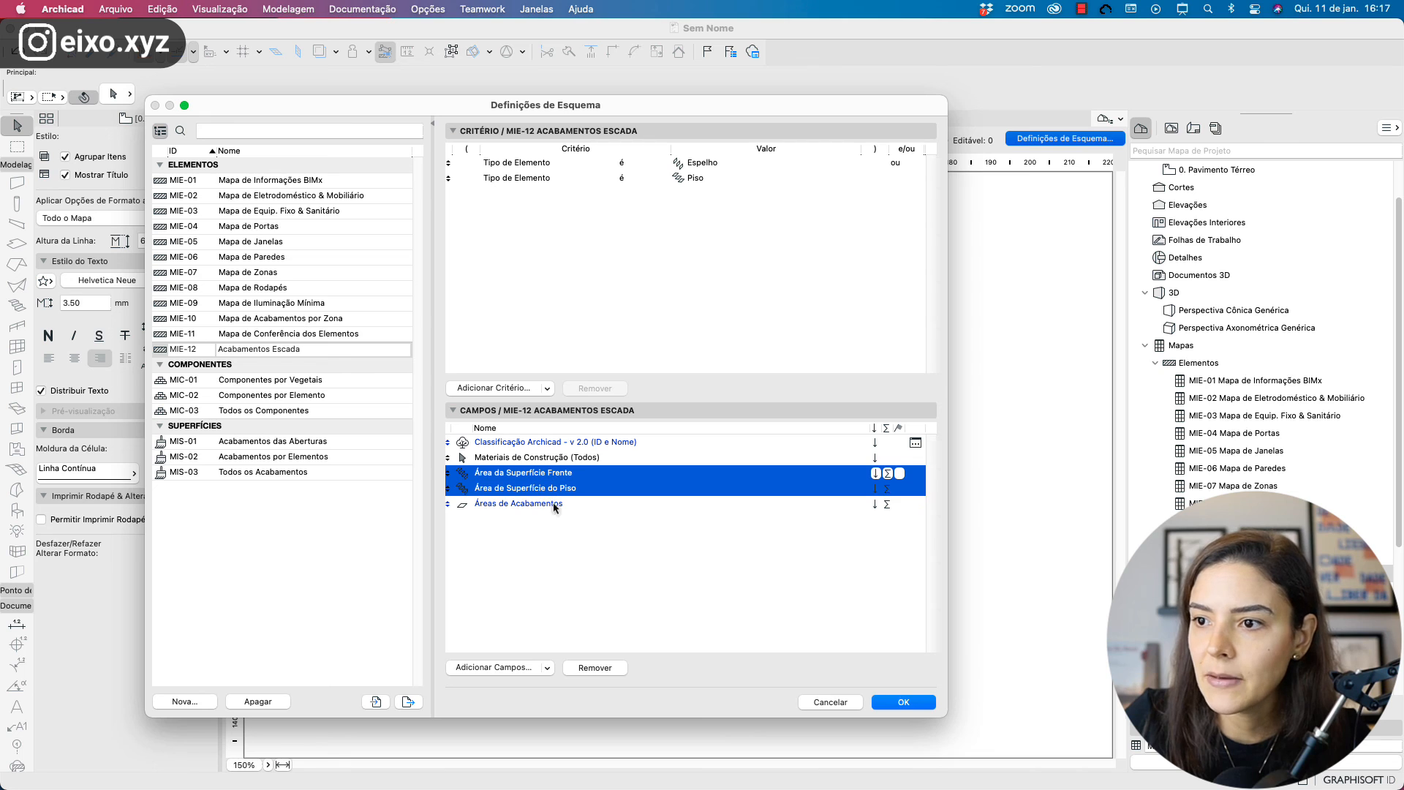
{"action": "left_click", "coordinate": [594, 668]}
{"action": "left_click", "coordinate": [905, 702]}
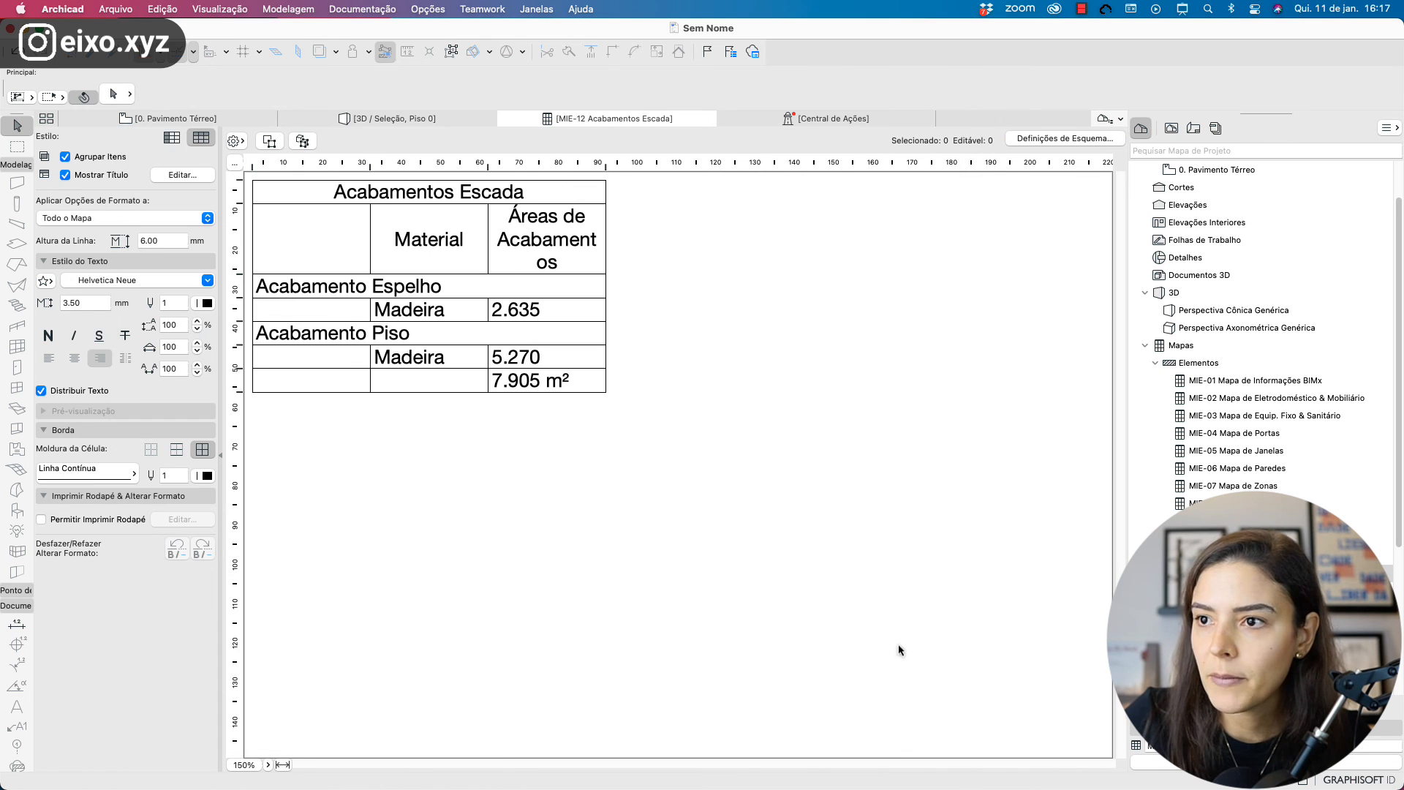